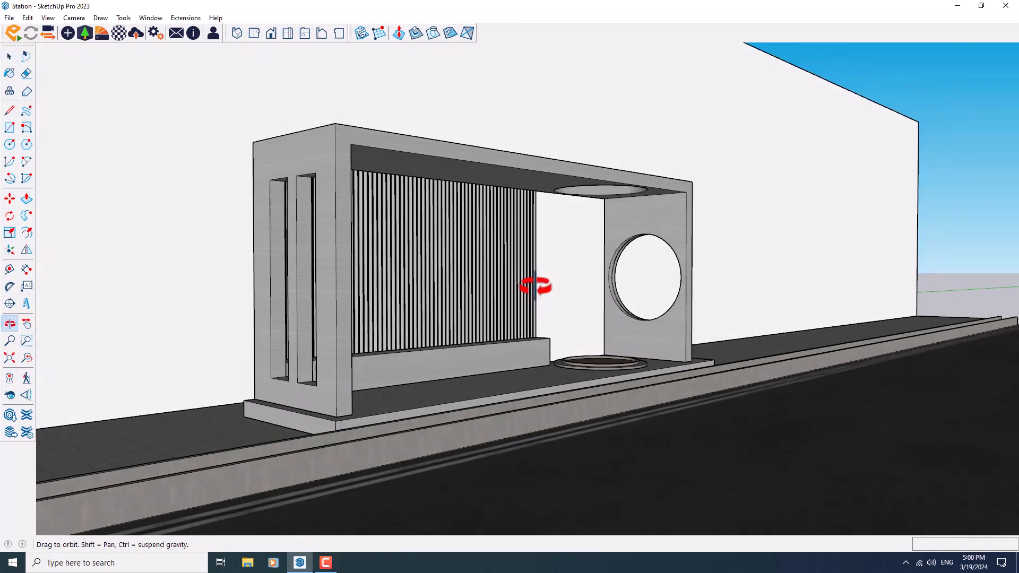
- Examine the bus shelter model from several sides, together with the sidewalk, road and wall around it
scroll(582, 329, "down", 5)
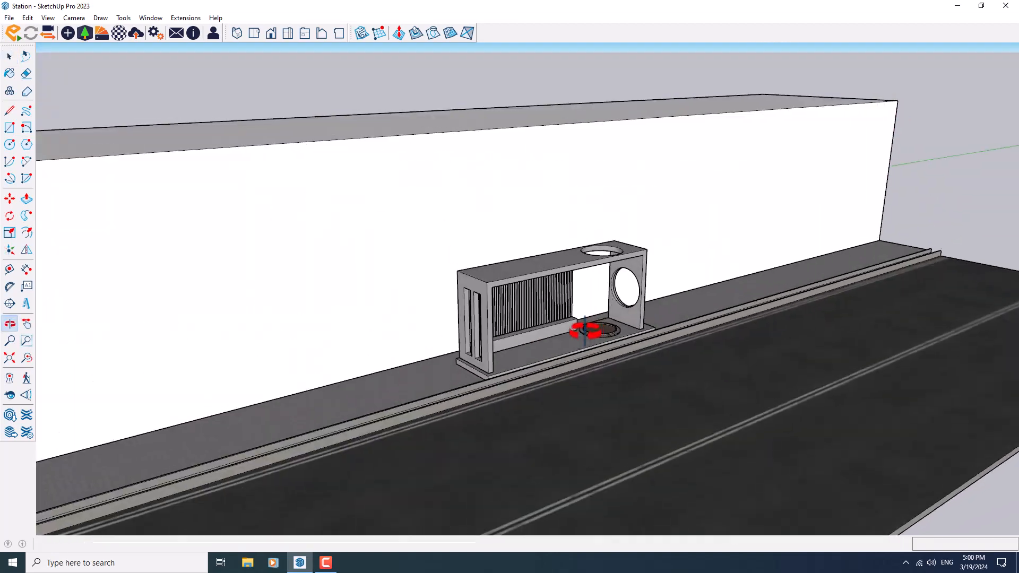
scroll(559, 336, "up", 5)
scroll(405, 182, "down", 4)
scroll(523, 313, "up", 5)
middle_click_drag(522, 313, 432, 370)
scroll(477, 330, "down", 3)
middle_click_drag(477, 329, 402, 270)
scroll(501, 170, "up", 3)
scroll(501, 170, "down", 3)
middle_click_drag(501, 175, 241, 191)
scroll(342, 257, "down", 2)
scroll(573, 256, "down", 3)
scroll(573, 256, "down", 3)
middle_click_drag(573, 257, 673, 273)
scroll(501, 292, "up", 5)
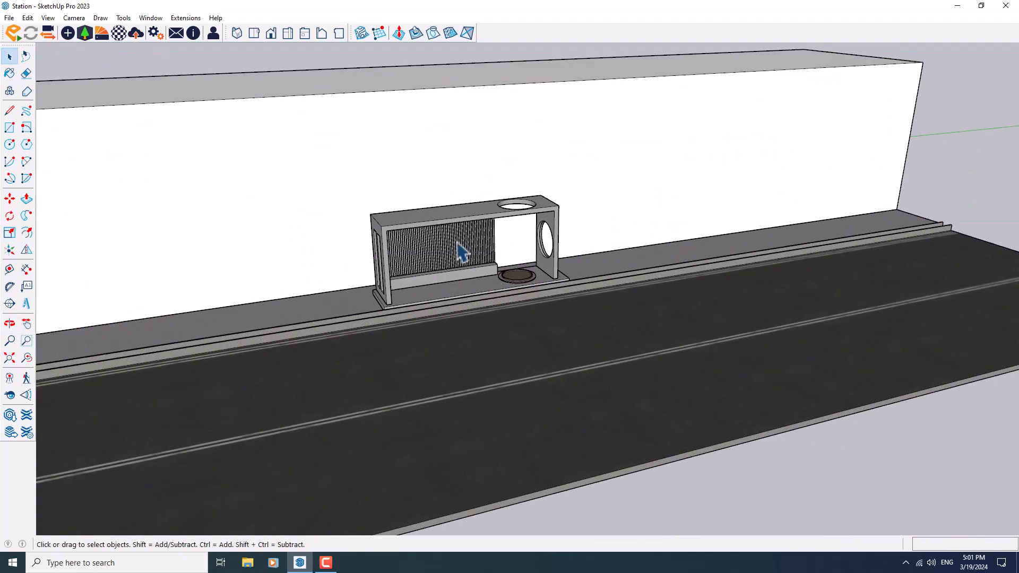
scroll(455, 239, "up", 3)
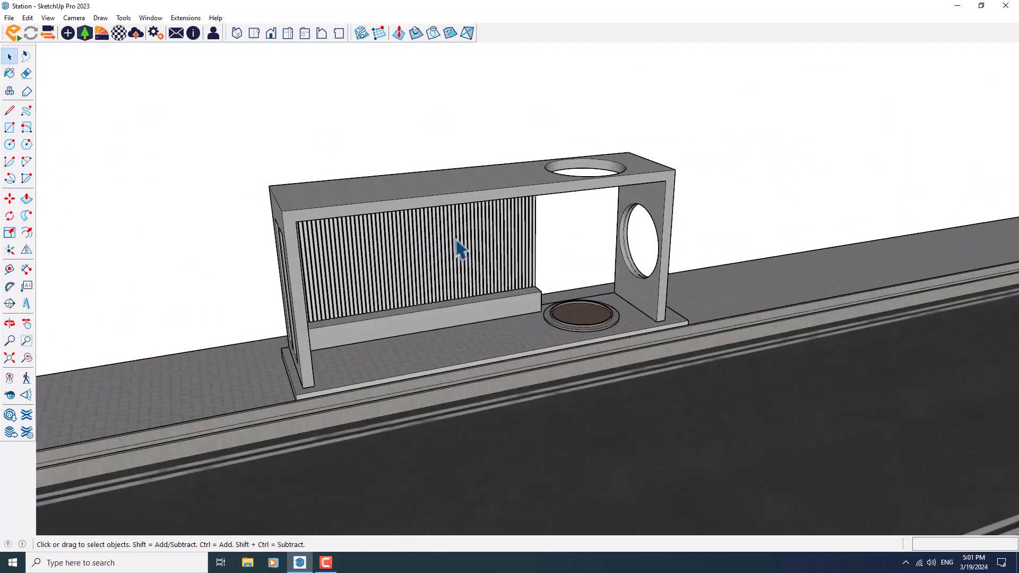
- Start the Enscape live render of the model and frame the whole bus shelter from slightly above the road
left_click(13, 33)
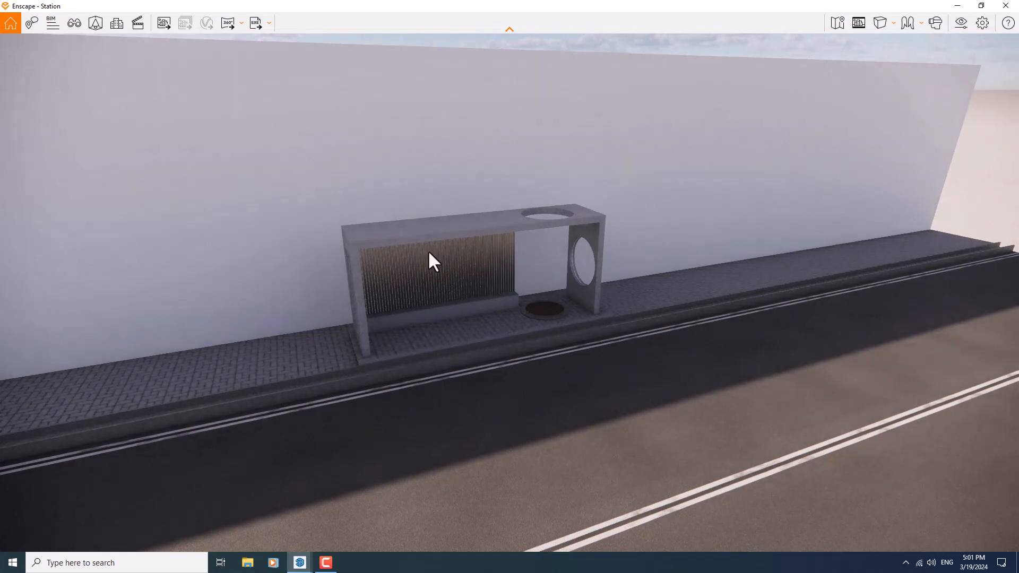
left_click_drag(428, 250, 451, 268)
key("w")
key("space")
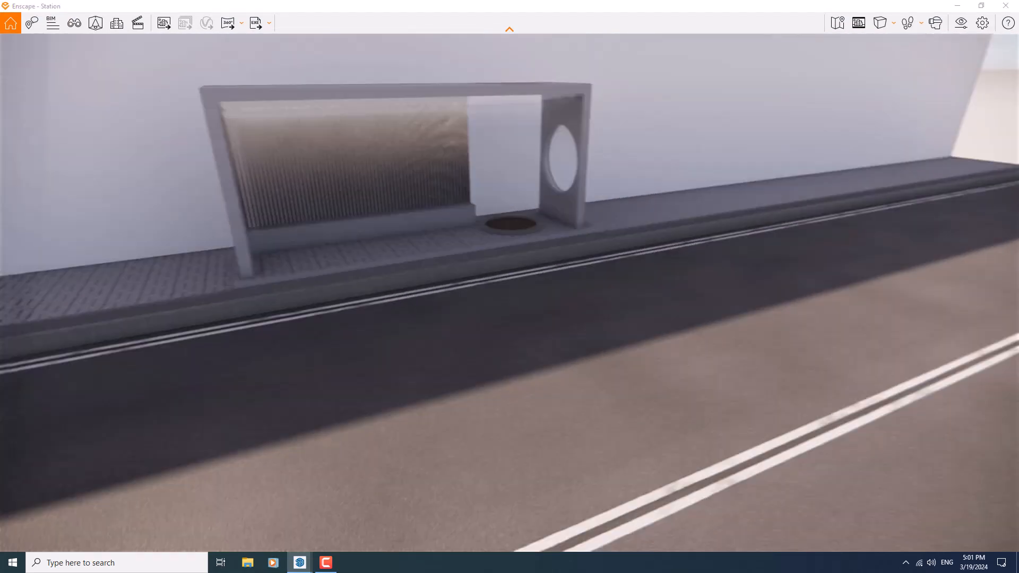
key("w")
key("space")
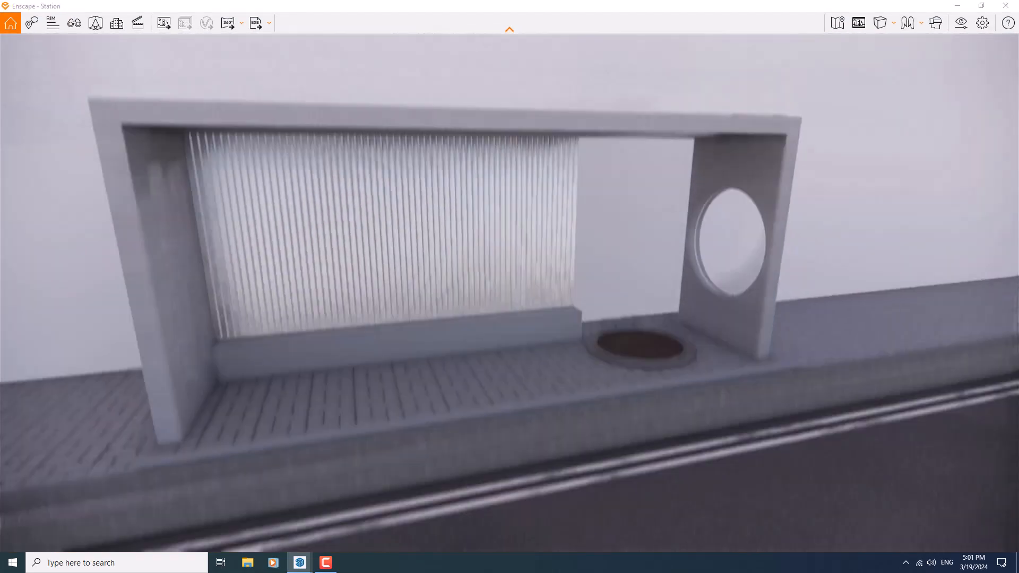
right_click_drag(523, 176, 523, 229)
key("s")
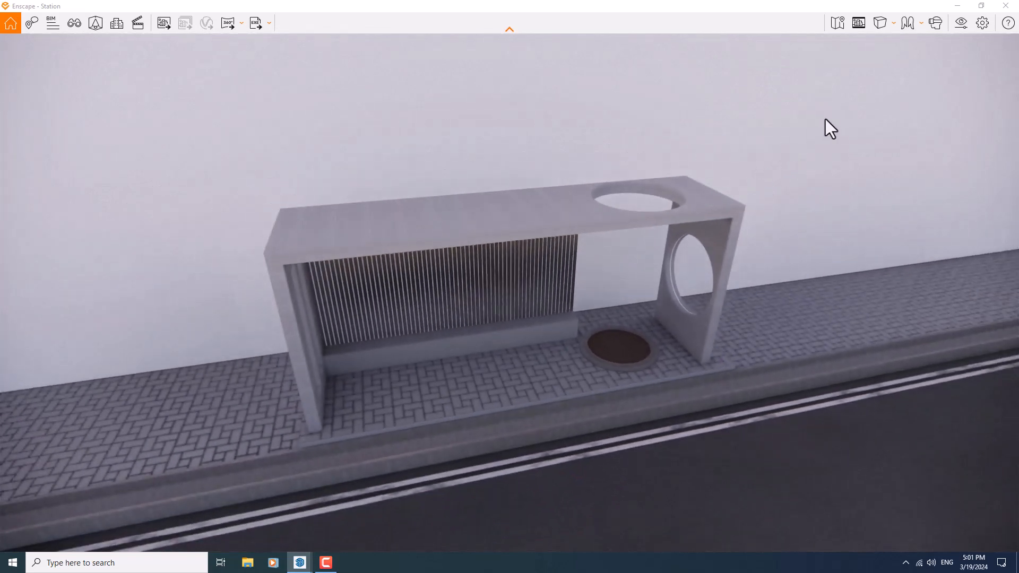
- Lower the rendering quality to Draft in the visual settings
left_click(960, 22)
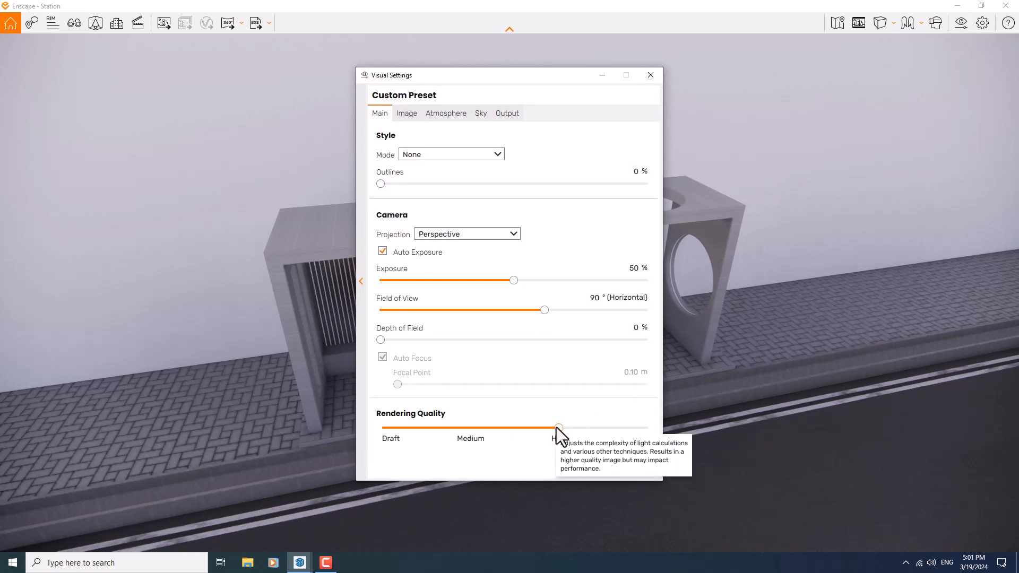
left_click_drag(556, 428, 365, 428)
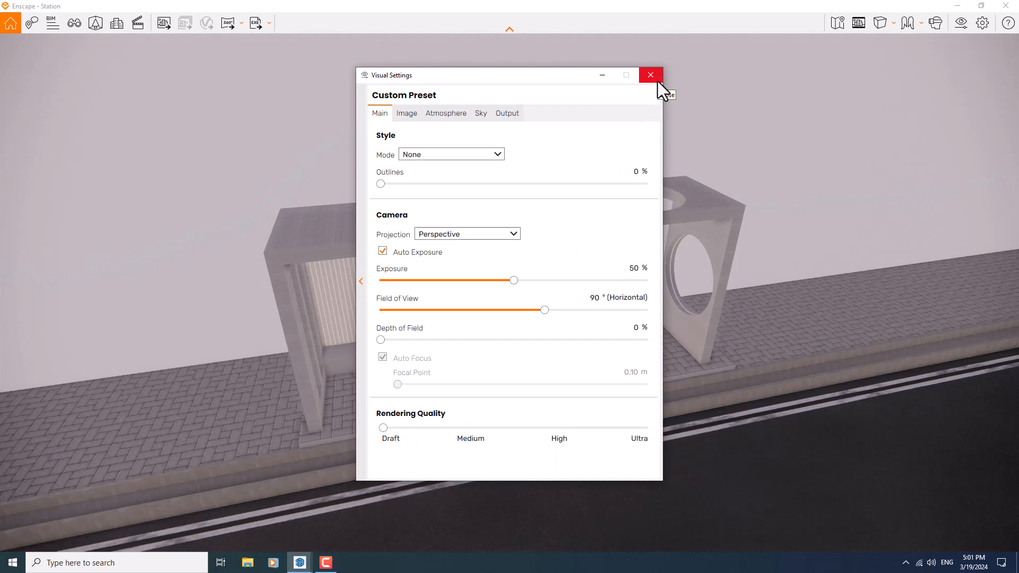
left_click(655, 80)
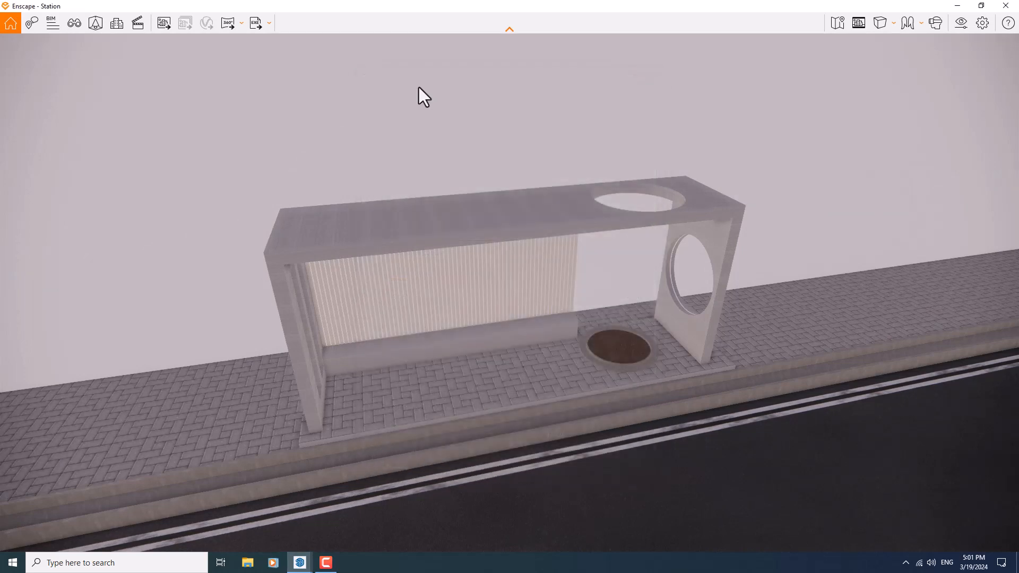
- Open the Enscape asset library and filter it to the Vegetation category with the Tree tag
left_click(101, 24)
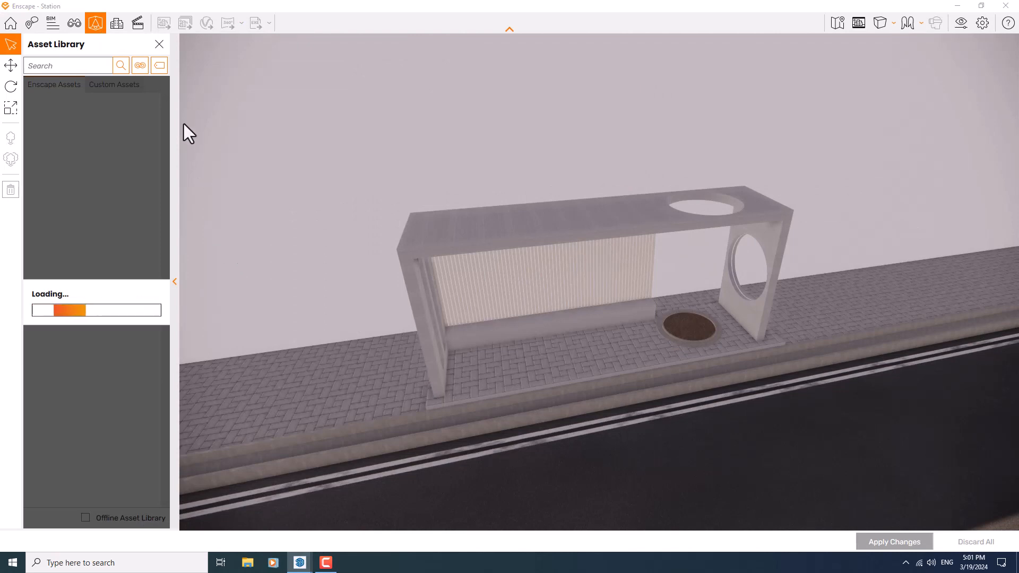
left_click(145, 68)
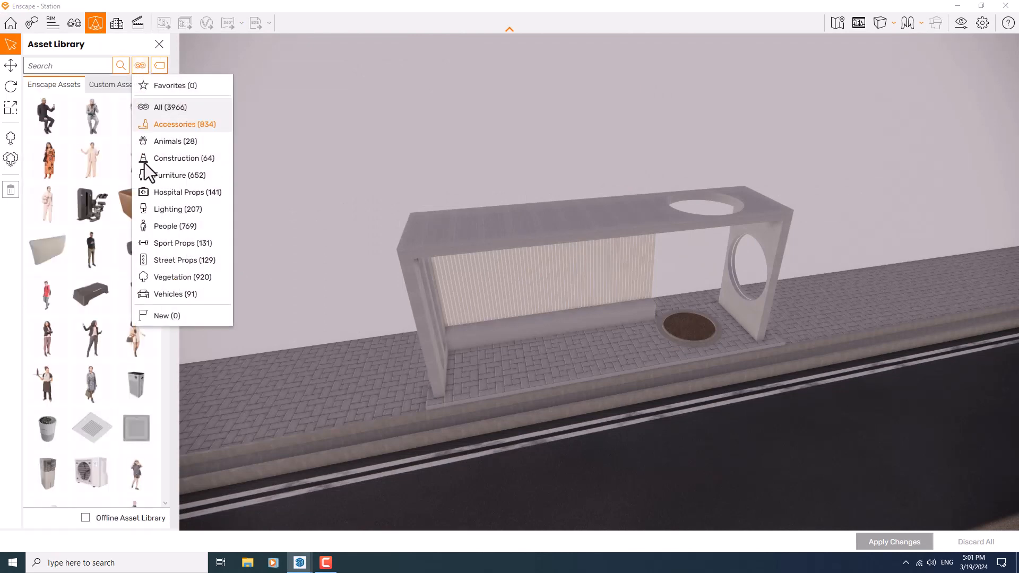
left_click(159, 277)
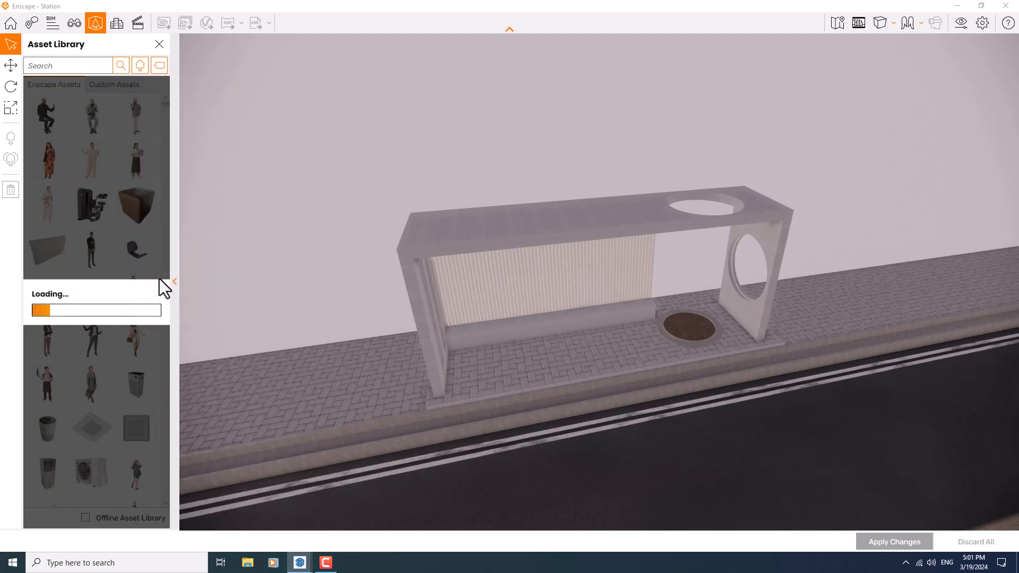
left_click(160, 65)
scroll(164, 207, "down", 1)
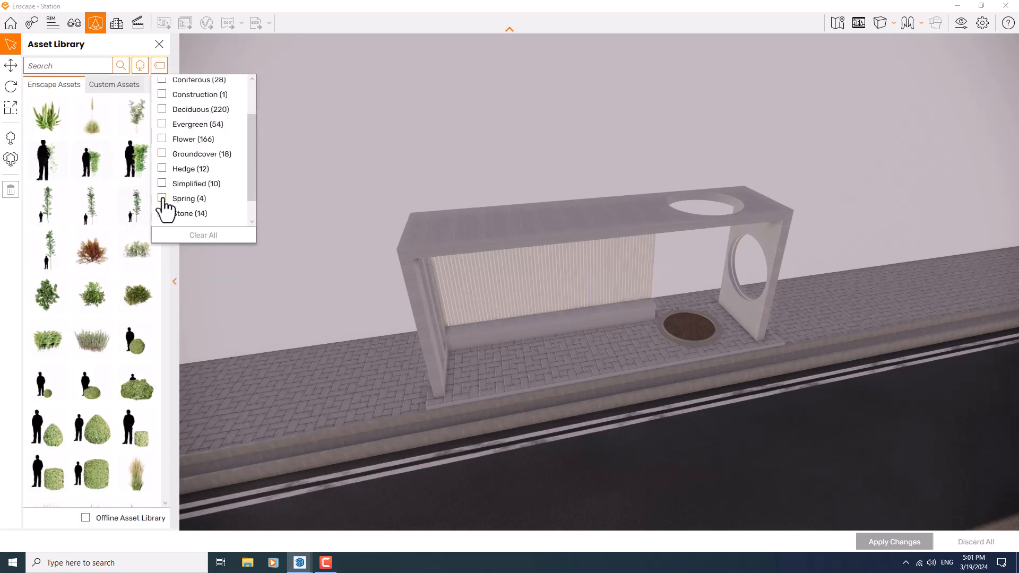
scroll(164, 208, "down", 1)
left_click(162, 218)
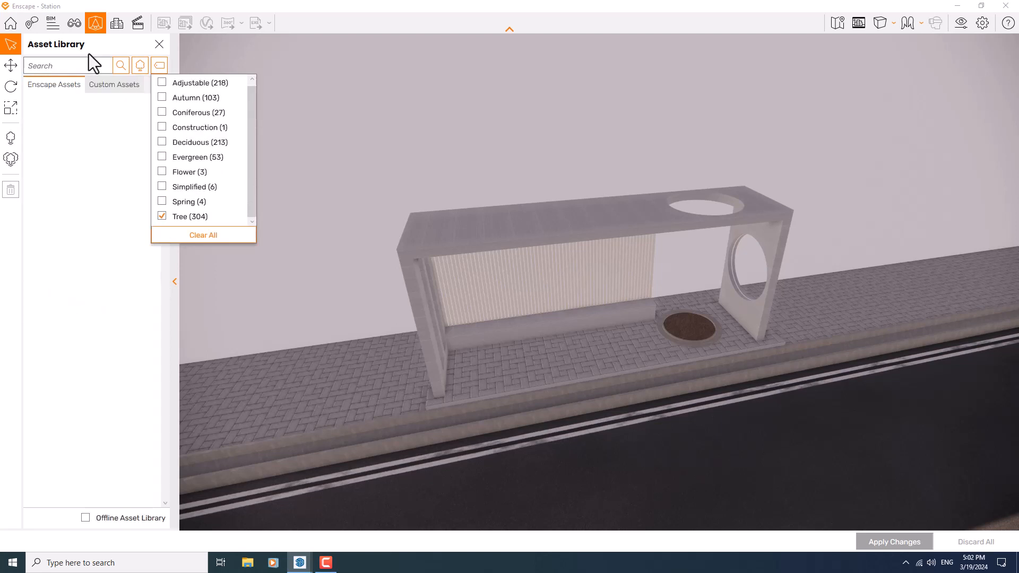
left_click(88, 53)
- Place a Deciduous Tree 070: Red Maple in the shelter's round planter and apply the change to the model
scroll(123, 222, "down", 1)
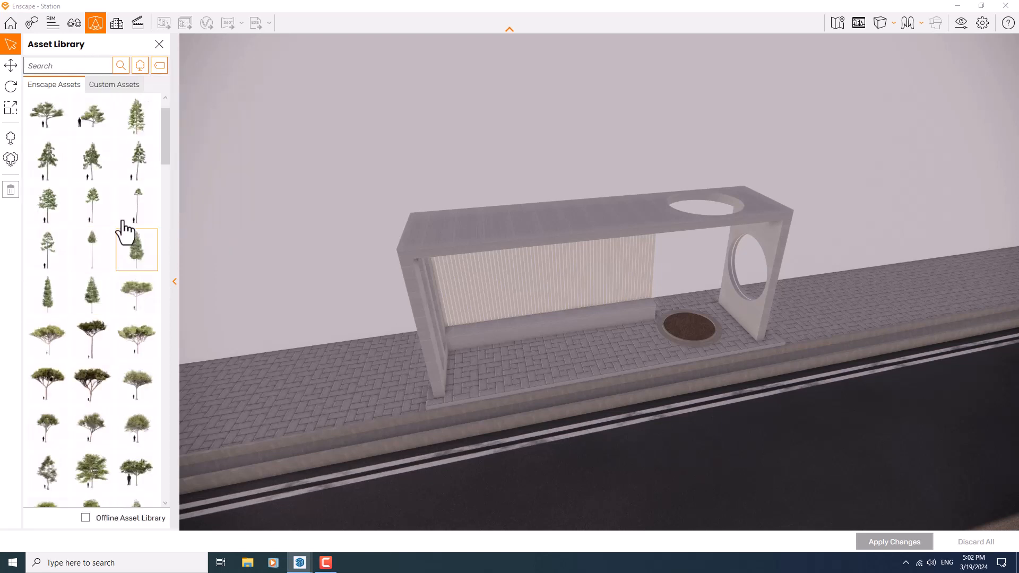
scroll(125, 231, "down", 3)
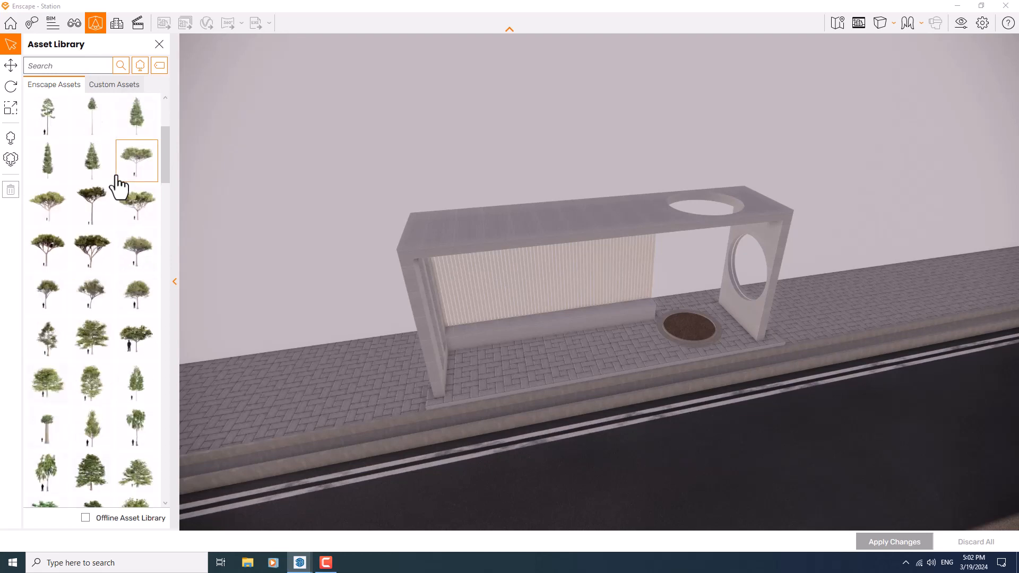
scroll(119, 186, "down", 2)
scroll(119, 186, "down", 3)
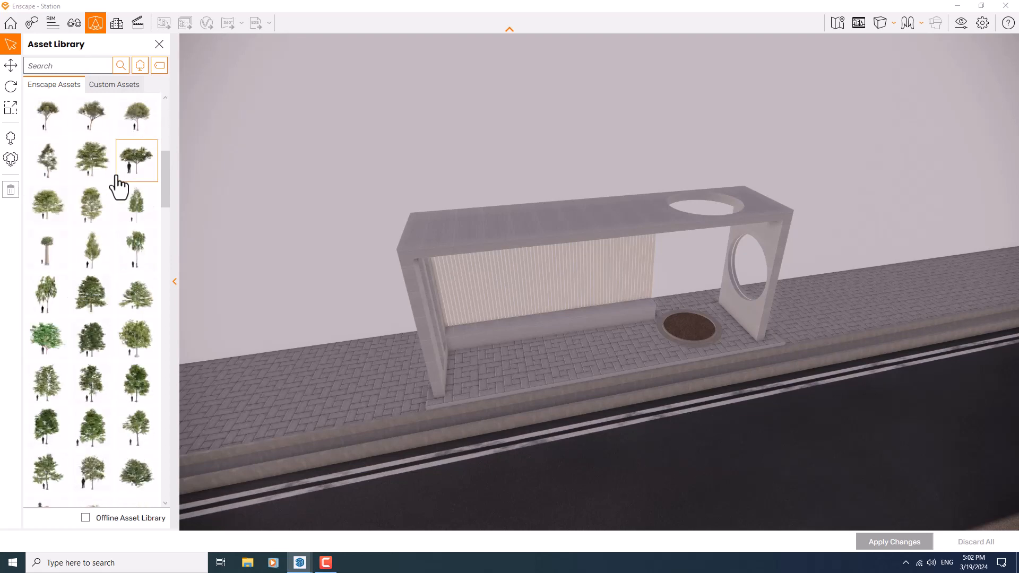
scroll(119, 187, "down", 7)
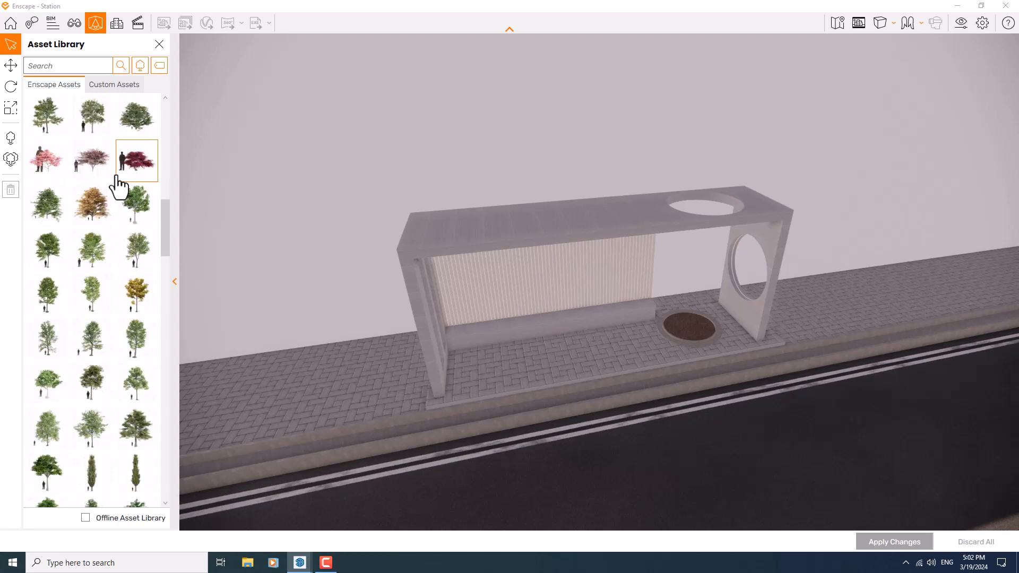
scroll(118, 186, "up", 1)
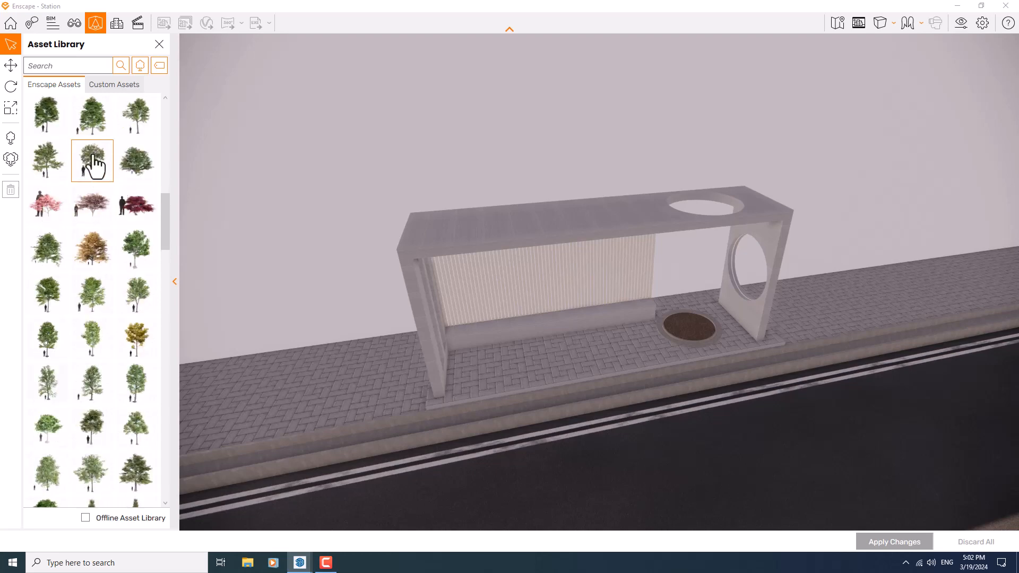
scroll(94, 161, "down", 3)
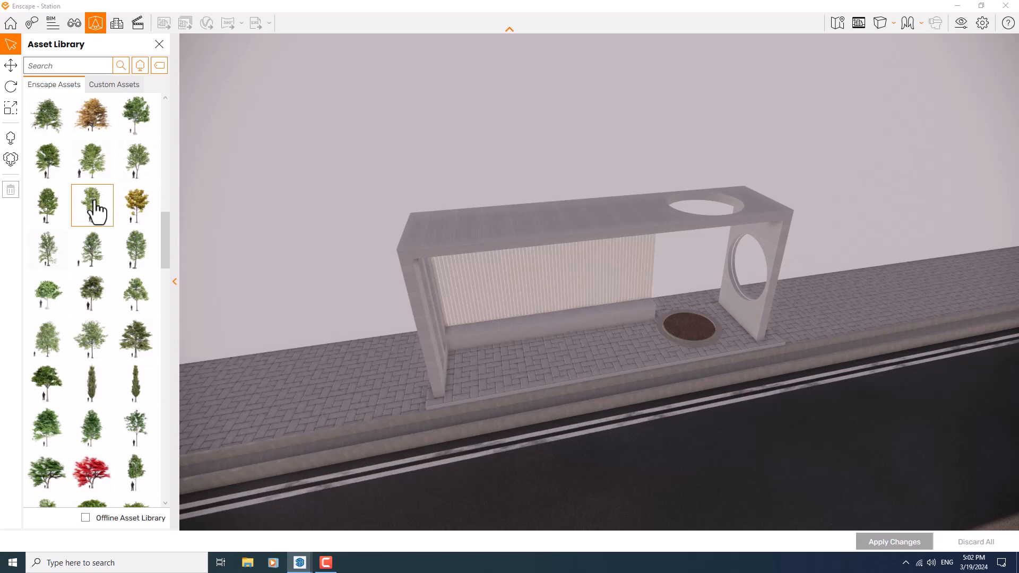
scroll(95, 211, "down", 4)
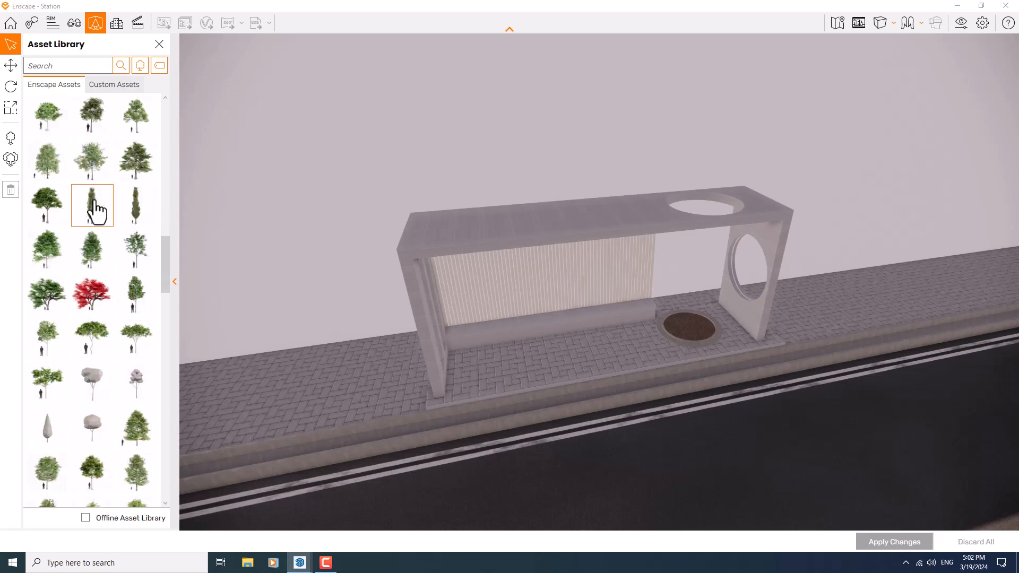
scroll(96, 211, "down", 2)
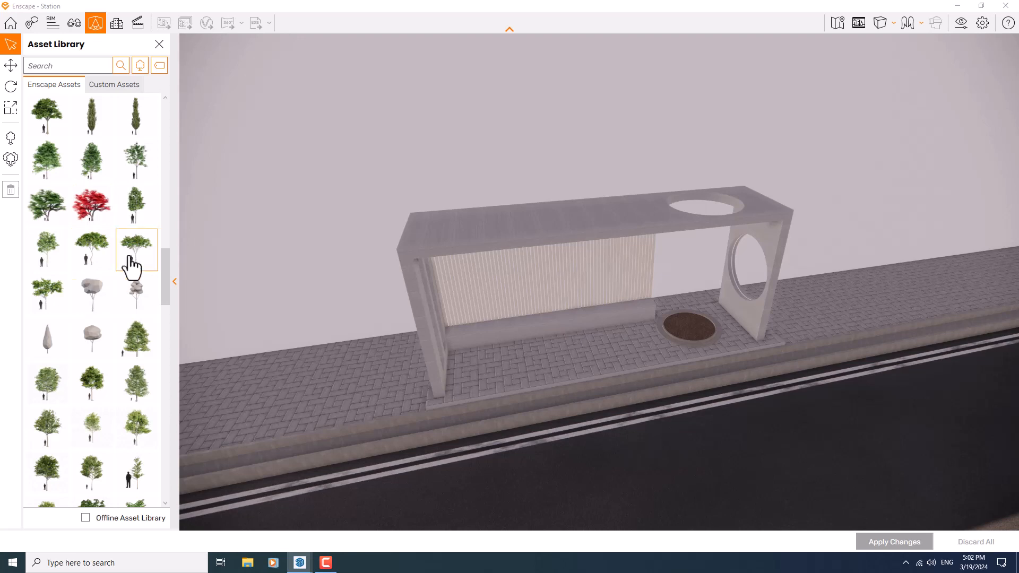
left_click(137, 213)
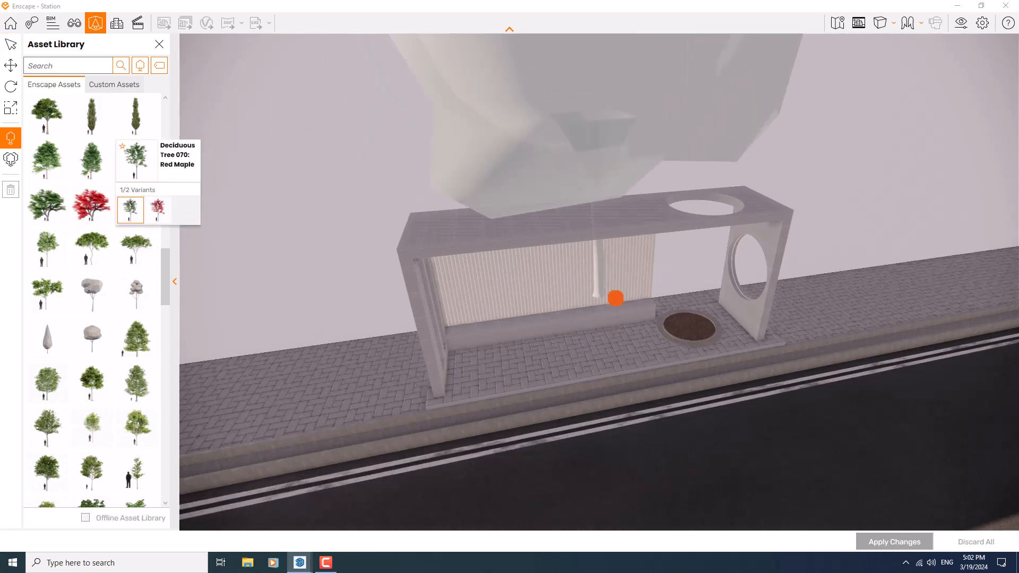
left_click(688, 322)
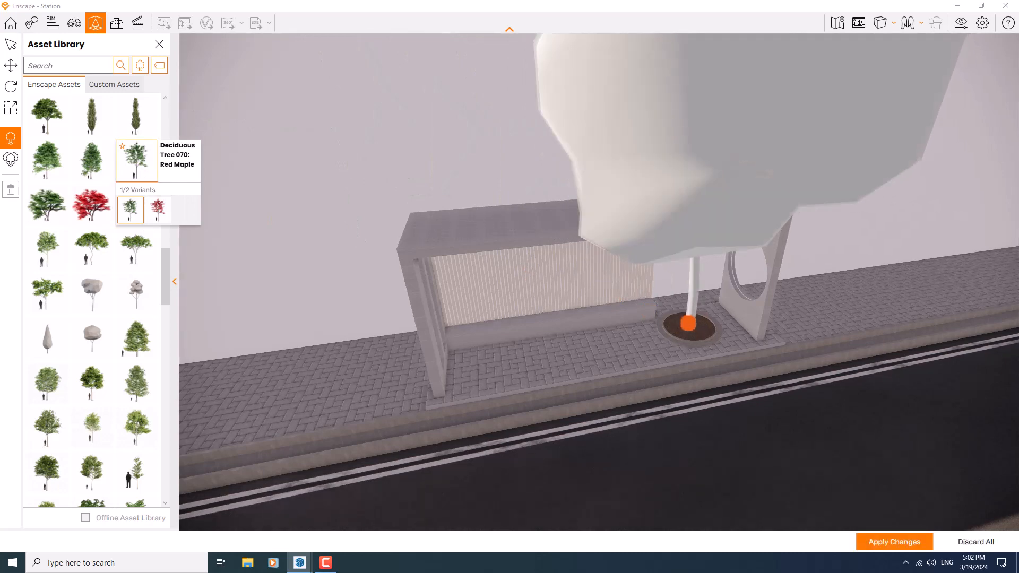
left_click(11, 44)
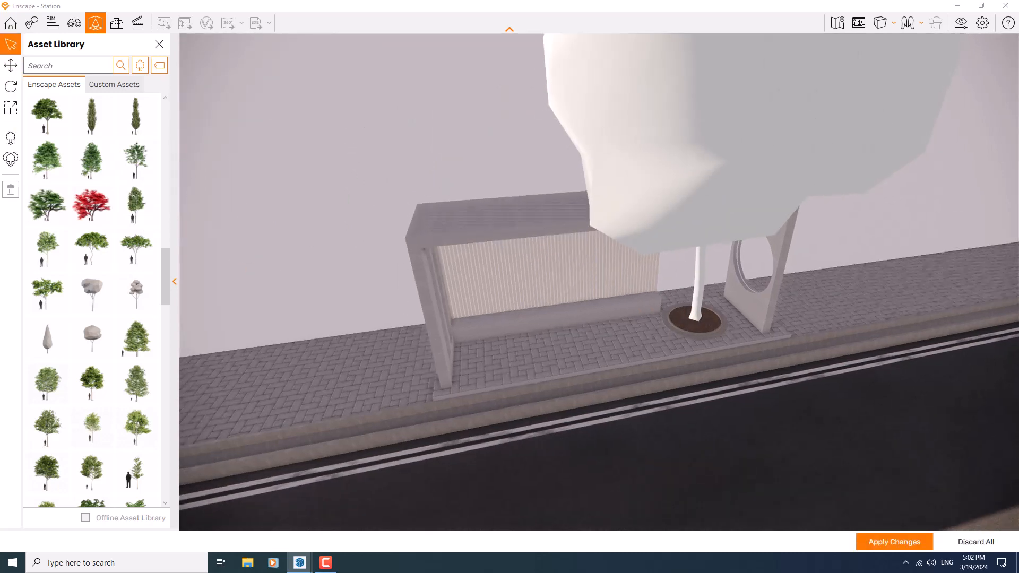
left_click(684, 198)
right_click_drag(601, 307, 636, 320)
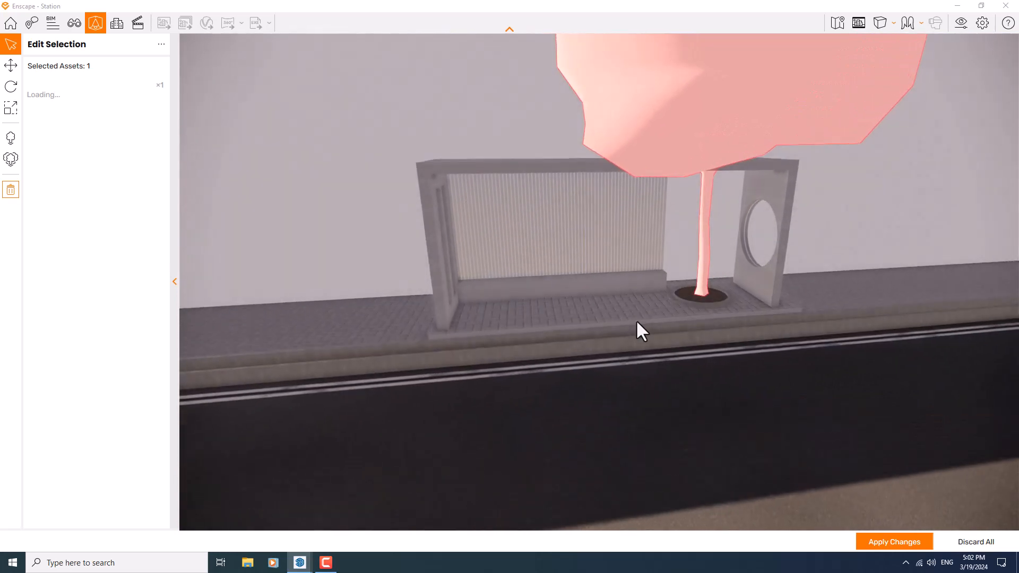
left_click(890, 539)
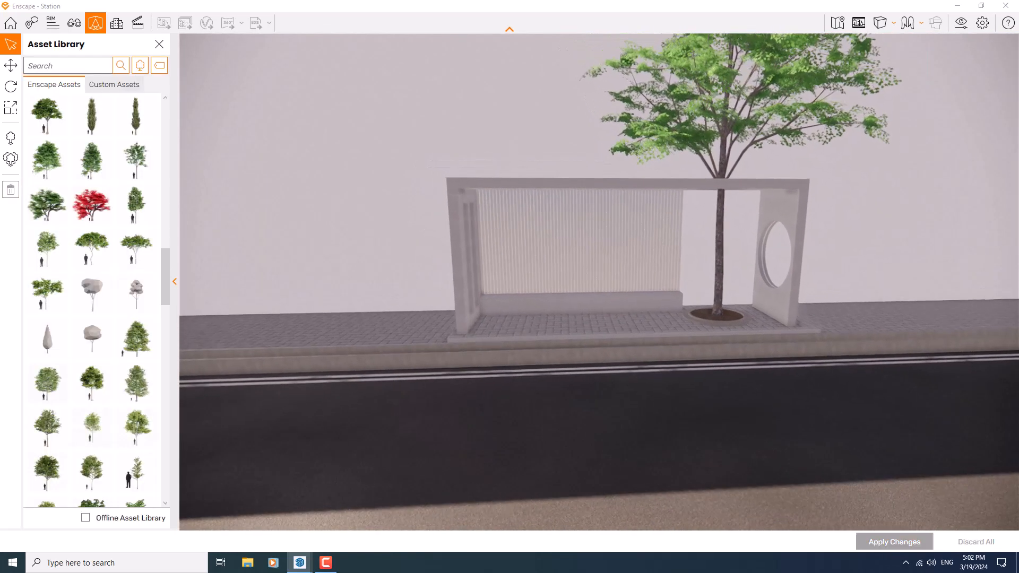
- Check the placed tree against the shelter's roof opening from above and from the front, and clear its selection
right_click_drag(599, 281, 666, 346)
scroll(555, 315, "up", 3)
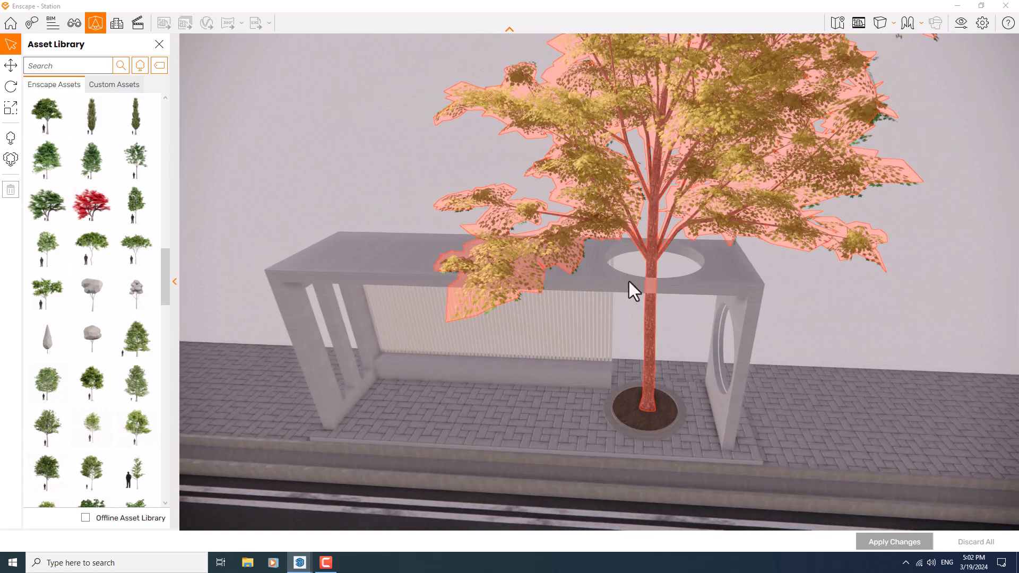
key("a")
scroll(629, 309, "down", 2)
right_click_drag(628, 309, 472, 265)
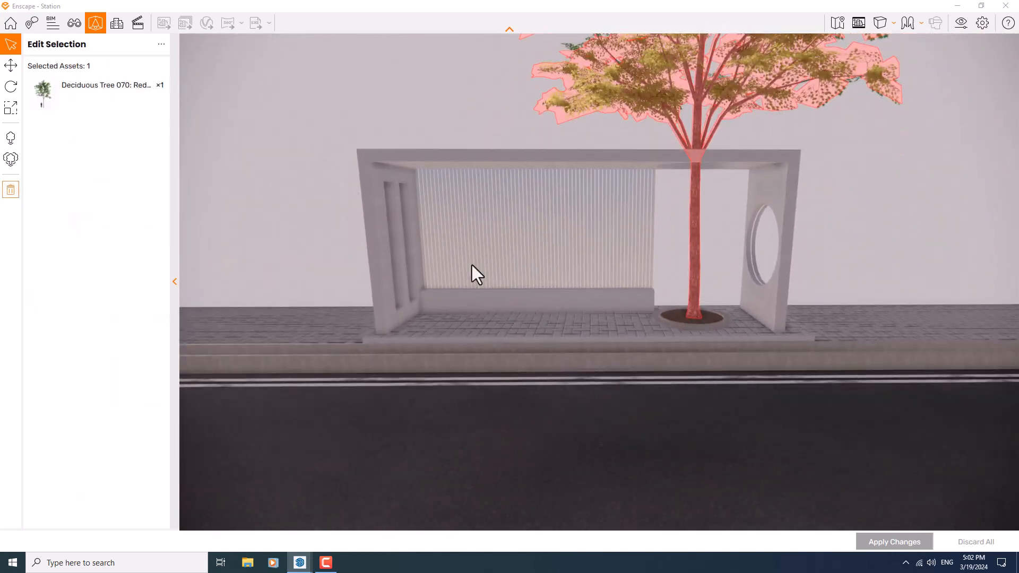
left_click(163, 45)
left_click(177, 50)
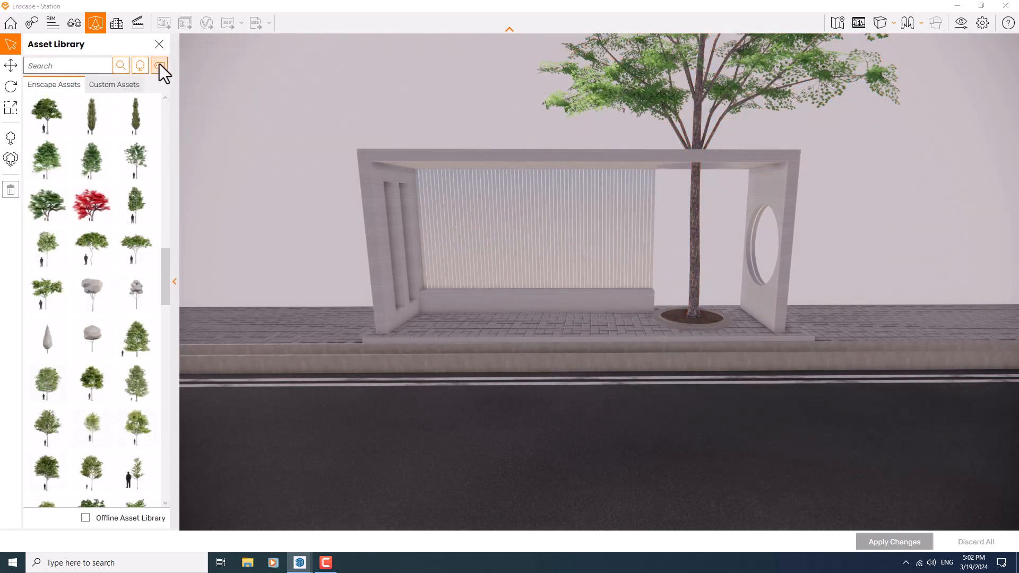
- Clear the vegetation tag filter and filter the asset library to the People category with the Sitting tag
left_click(159, 65)
left_click(190, 233)
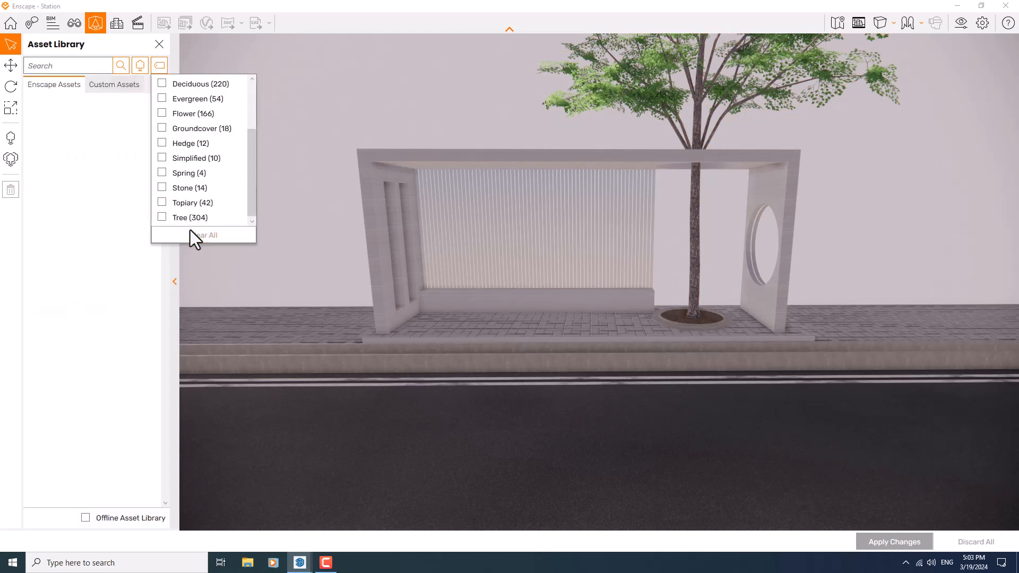
left_click(141, 72)
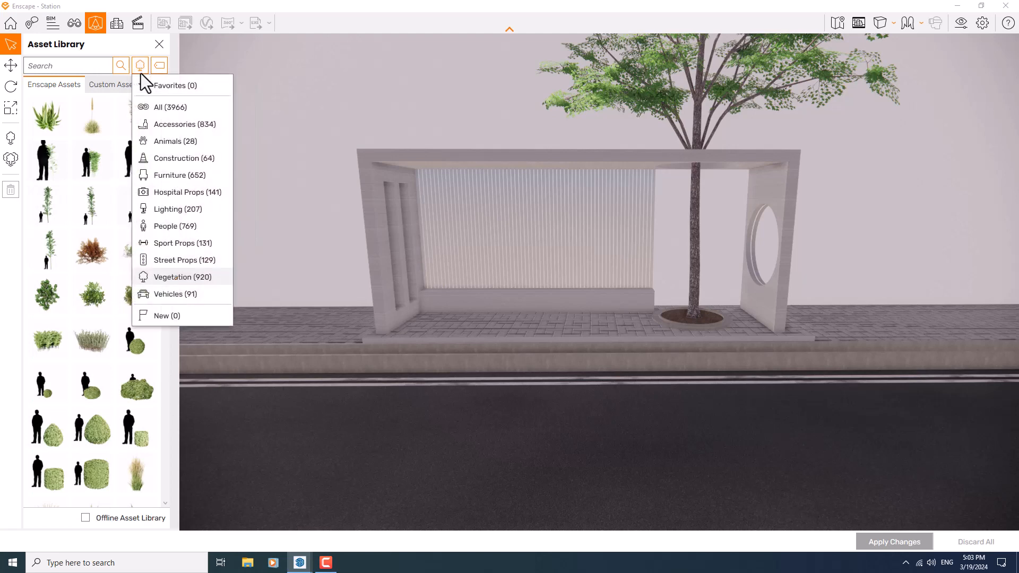
left_click(157, 225)
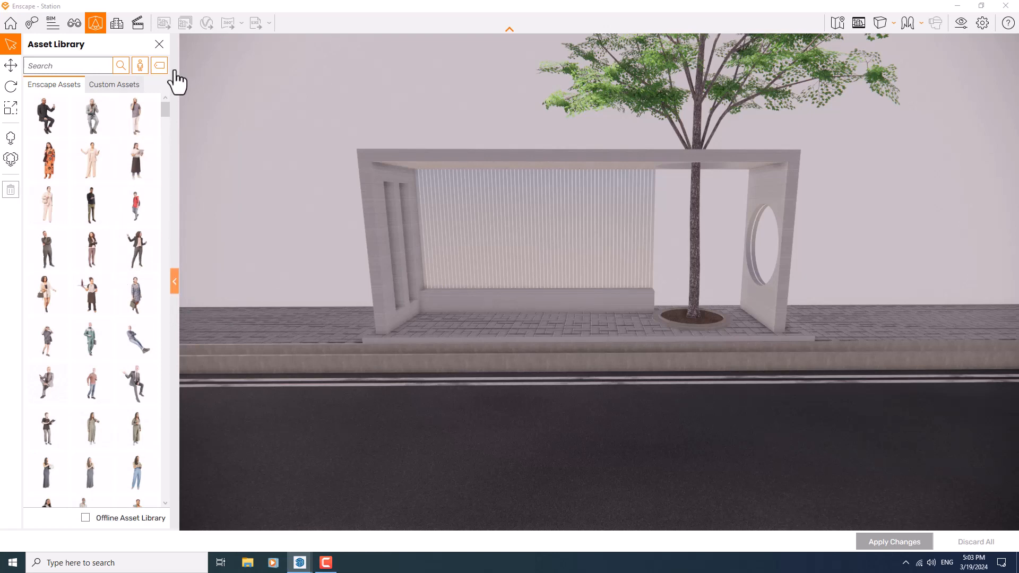
left_click(159, 64)
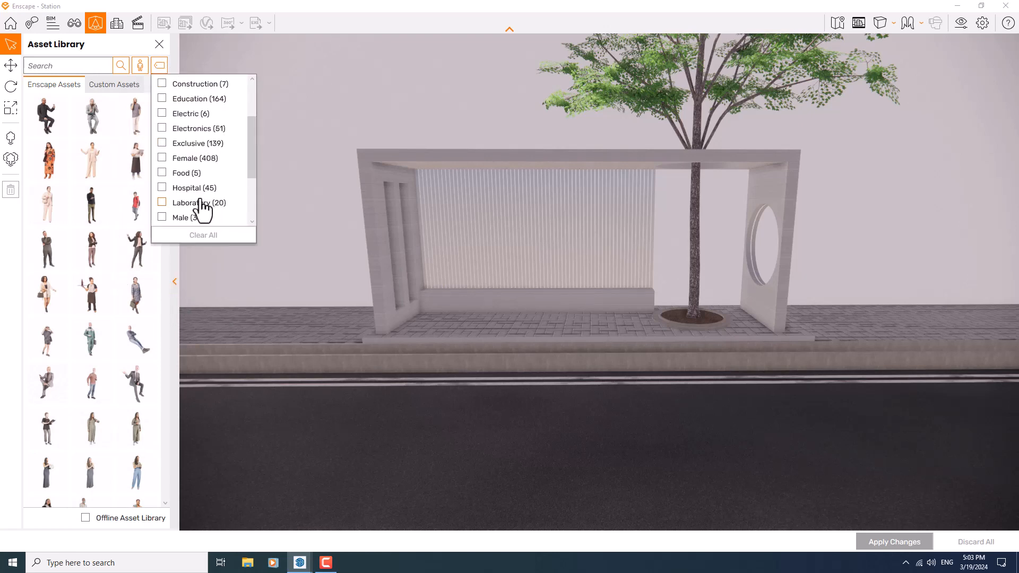
scroll(205, 208, "down", 3)
left_click(162, 157)
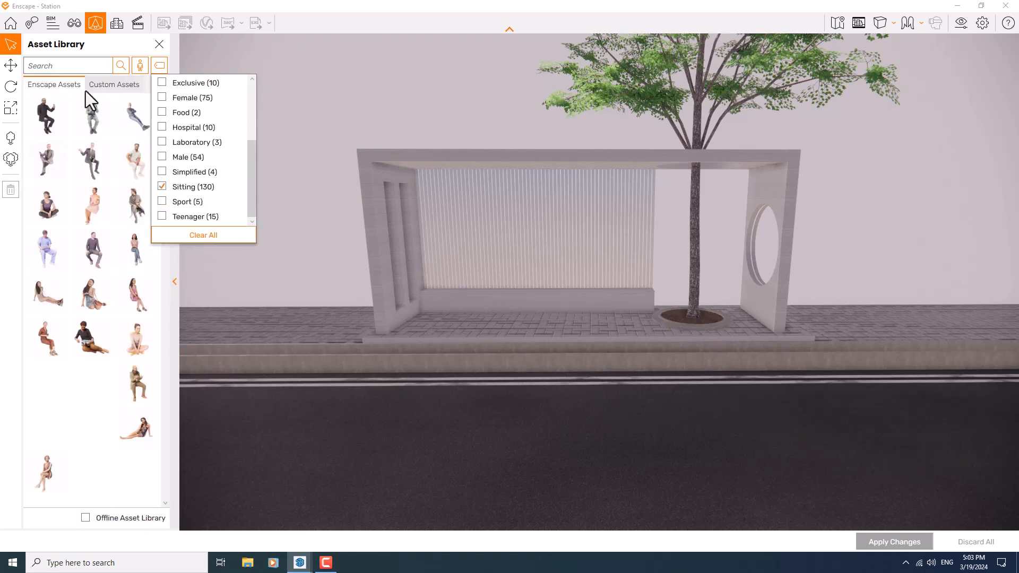
left_click(84, 57)
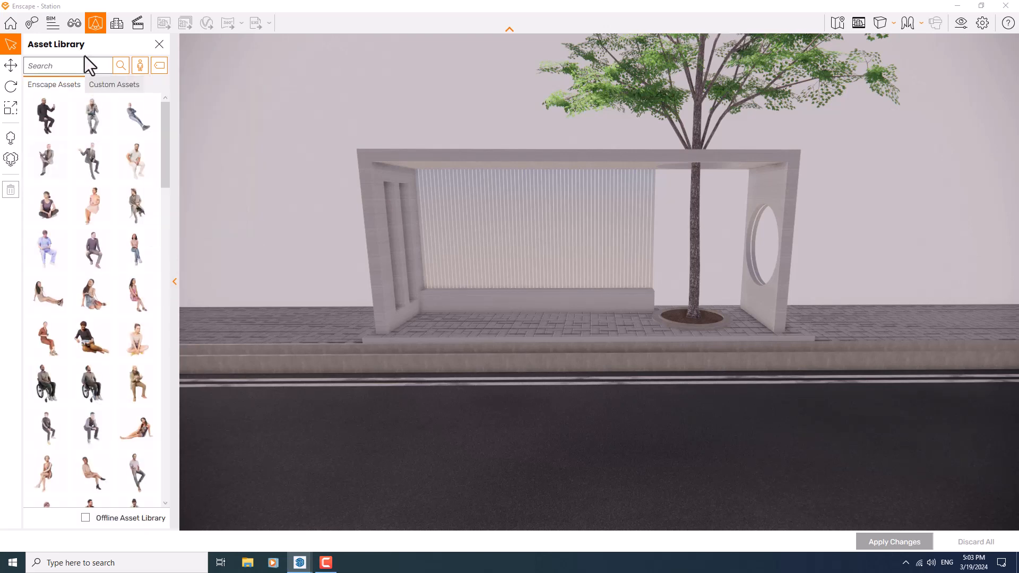
- Place the Aadesh 002: Sitting asset at the slotted-wall end of the shelter's bench
left_click(98, 137)
left_click(454, 302)
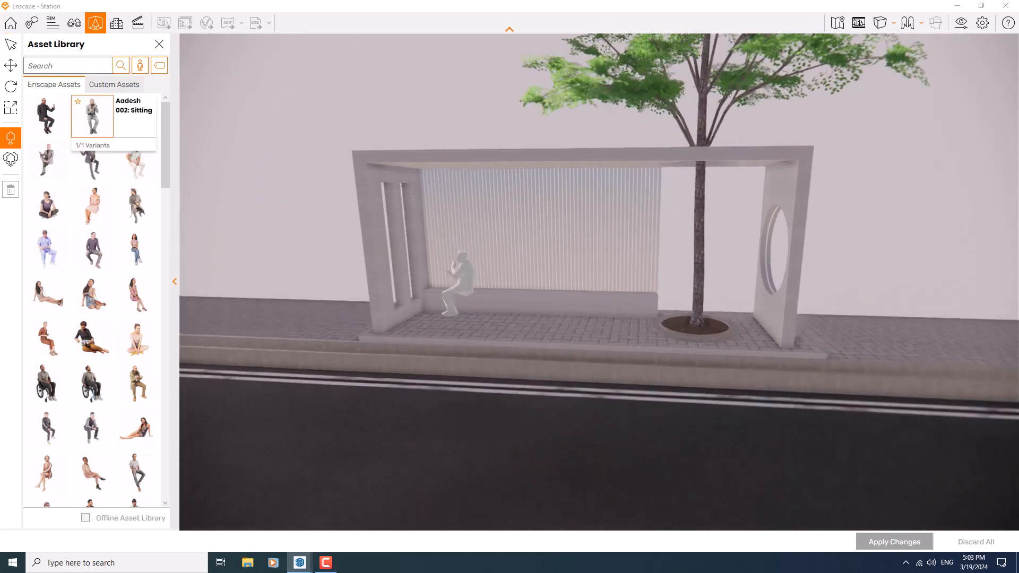
right_click_drag(455, 310, 532, 303)
scroll(532, 303, "up", 5)
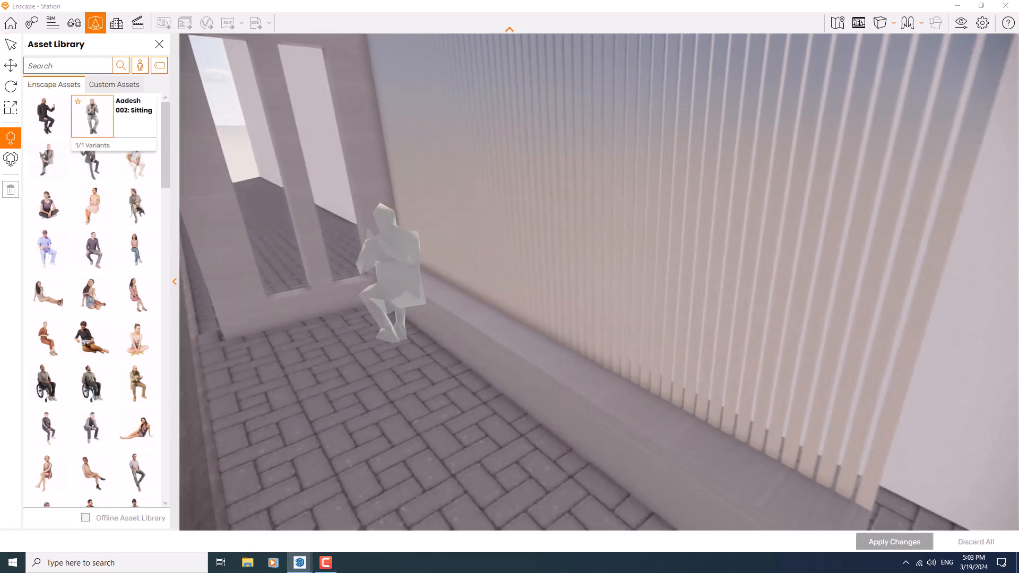
left_click(444, 344)
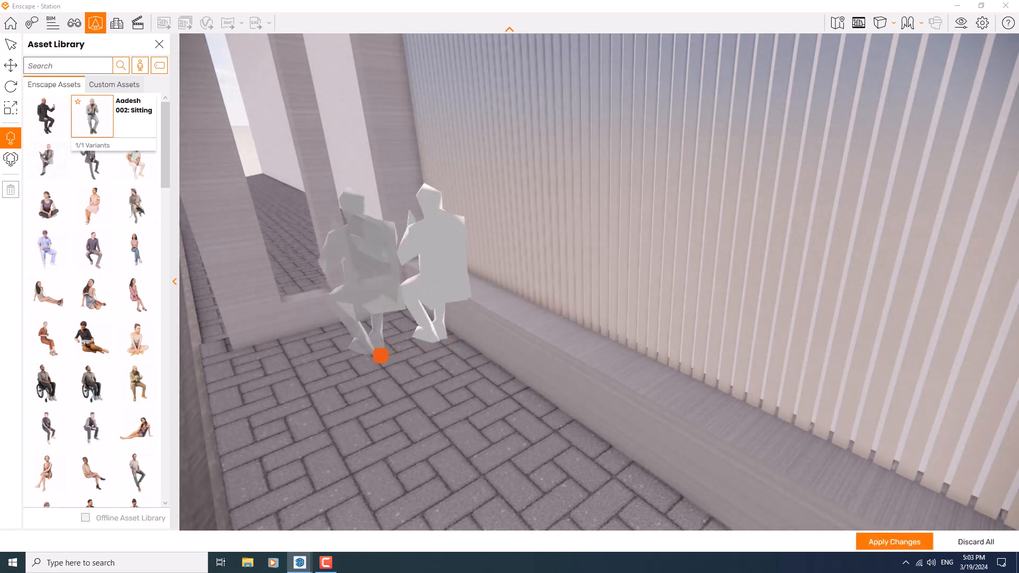
- Place the Anargul 001: Sitting and Anita 004: Sitting assets along the bench beside the seated man
left_click(105, 223)
left_click(492, 427)
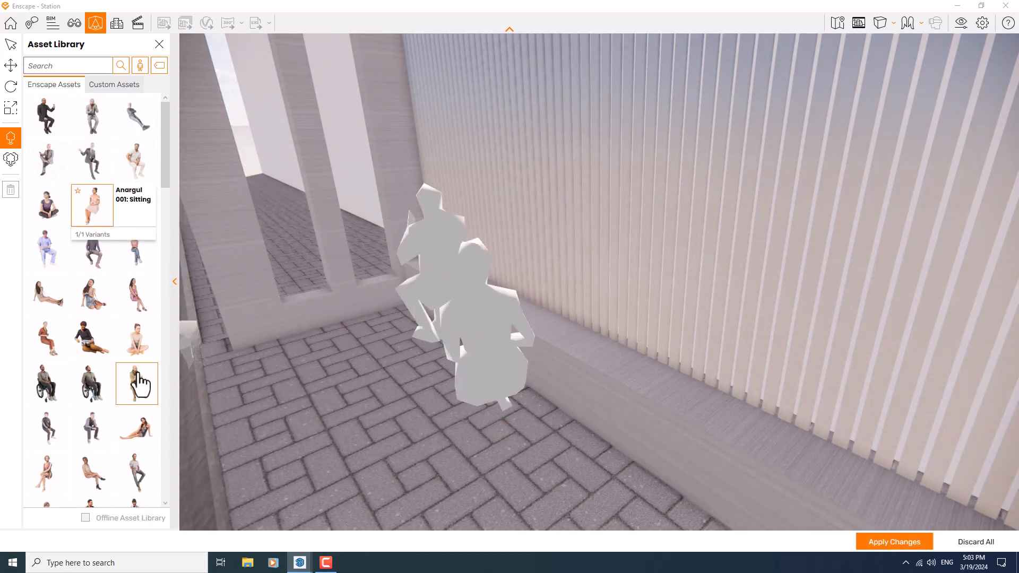
left_click(127, 294)
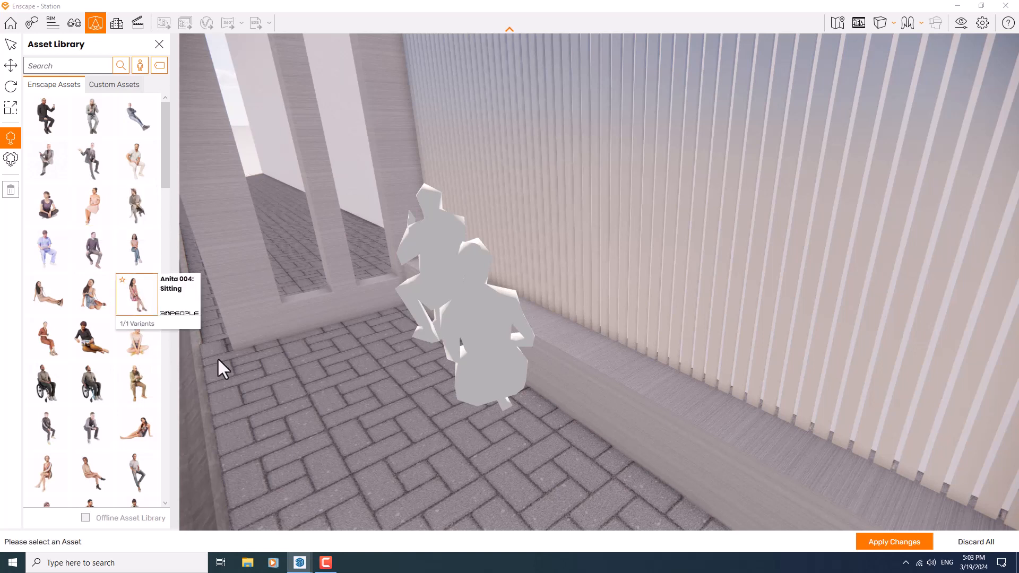
left_click(523, 497)
- Place the Darion 002: Sitting asset in front of the bench, toward the tree planter
scroll(70, 382, "down", 3)
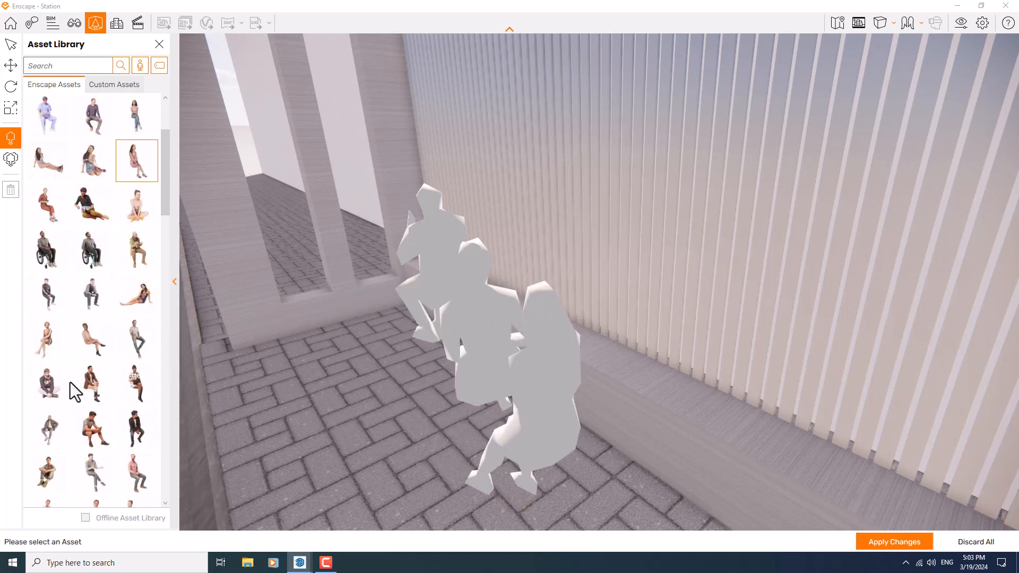
left_click(136, 350)
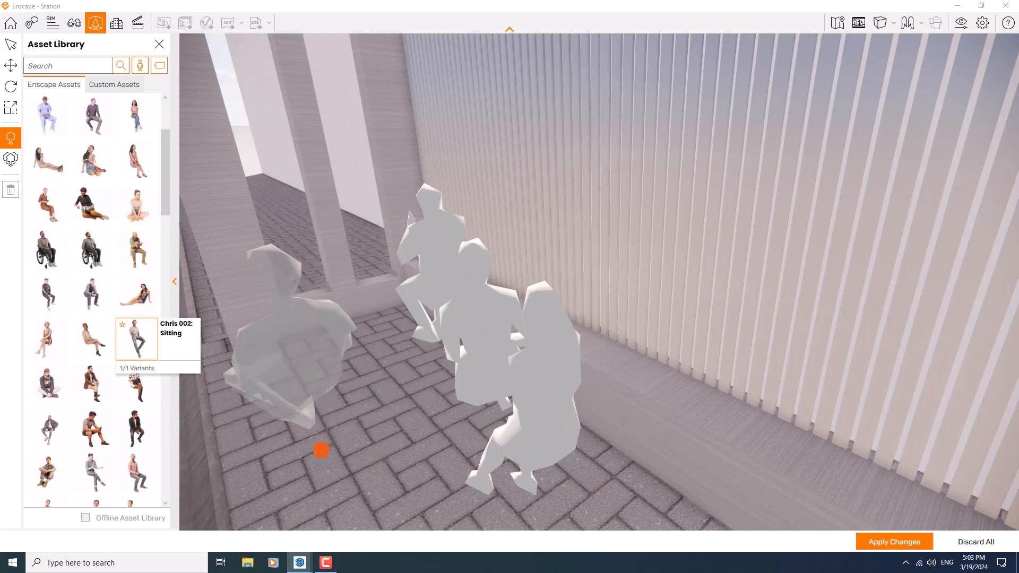
left_click(93, 431)
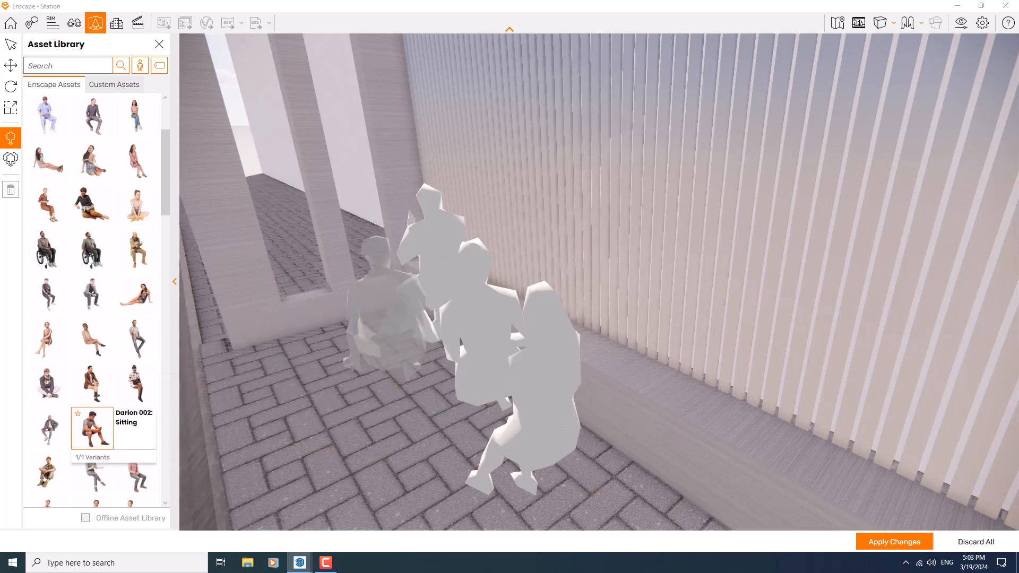
key("s")
key("d")
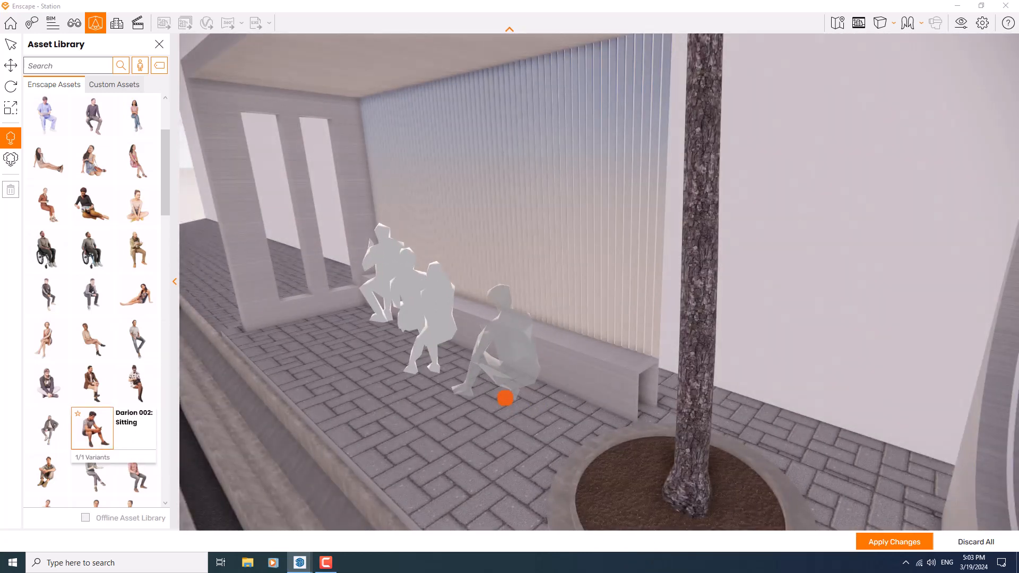
left_click(494, 397)
- Rotate the seated man nearest the planter about 103.1° around the Y axis so he faces the road
left_click(10, 48)
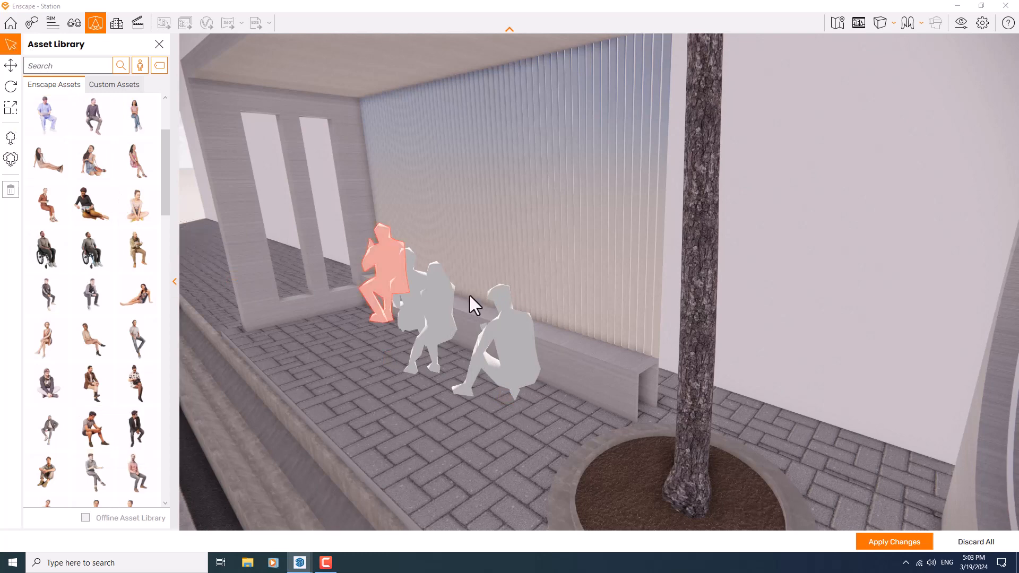
left_click(514, 332)
left_click(11, 87)
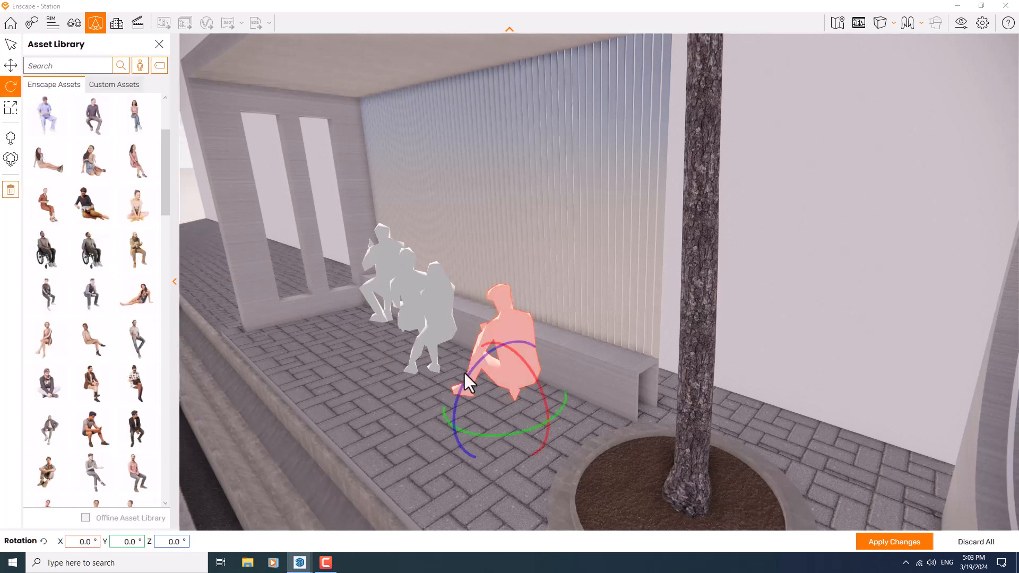
mouse_move(466, 431)
left_mouse_down()
mouse_move(454, 428)
mouse_move(469, 434)
left_mouse_up()
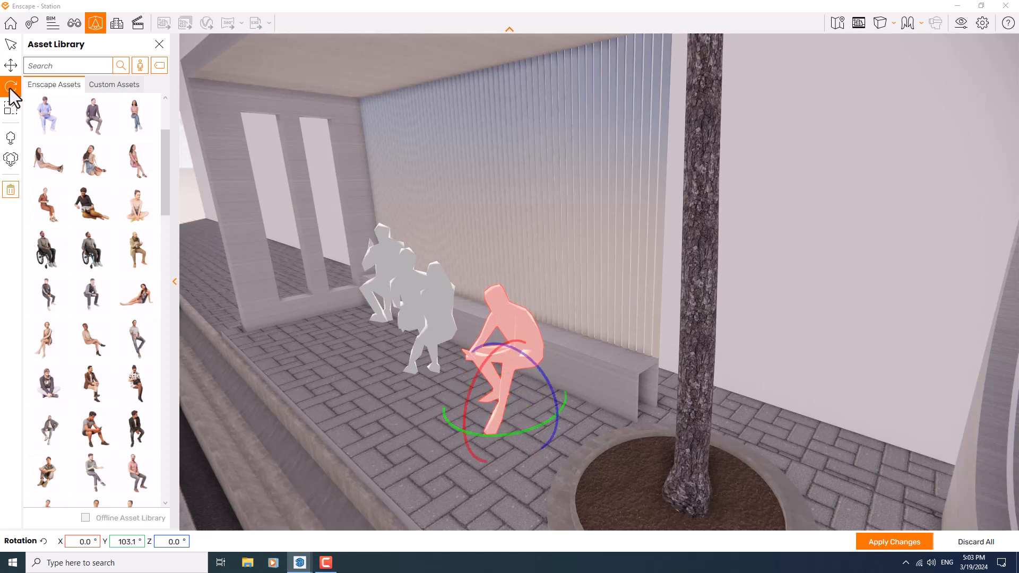
- Scale the rotated man to 129% and move him back along the X axis onto the bench
left_click(12, 107)
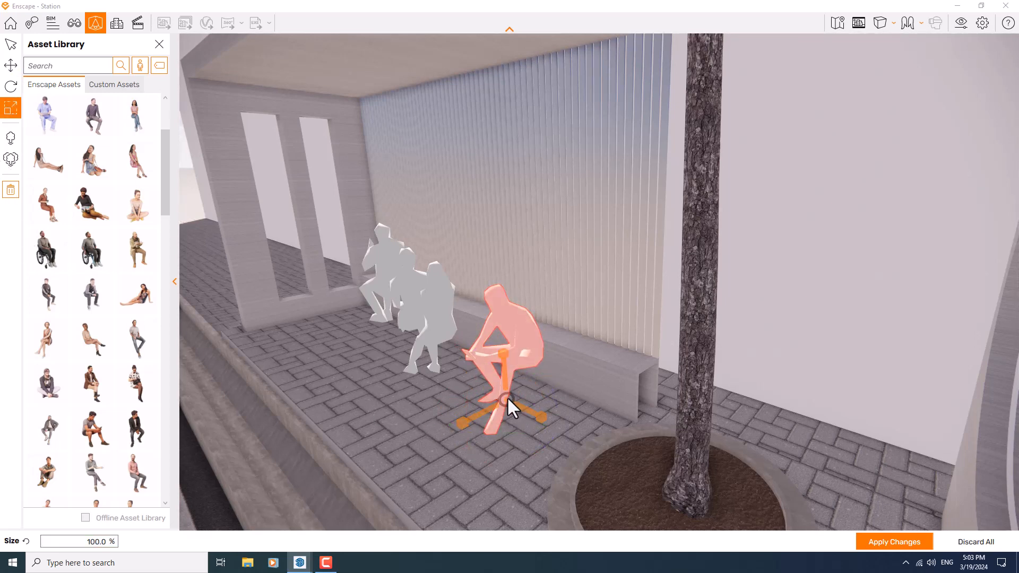
left_click_drag(508, 397, 253, 350)
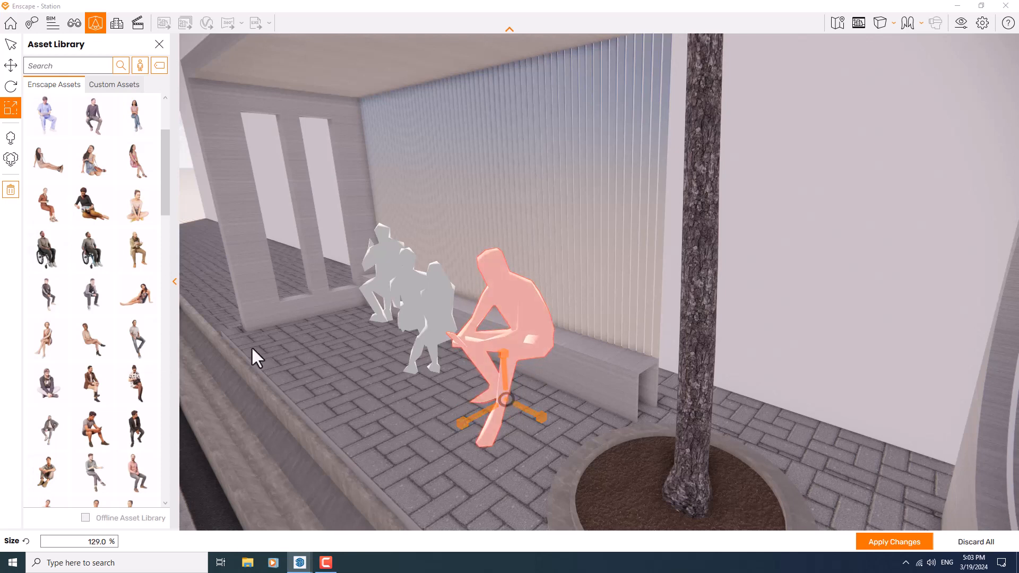
left_click(11, 66)
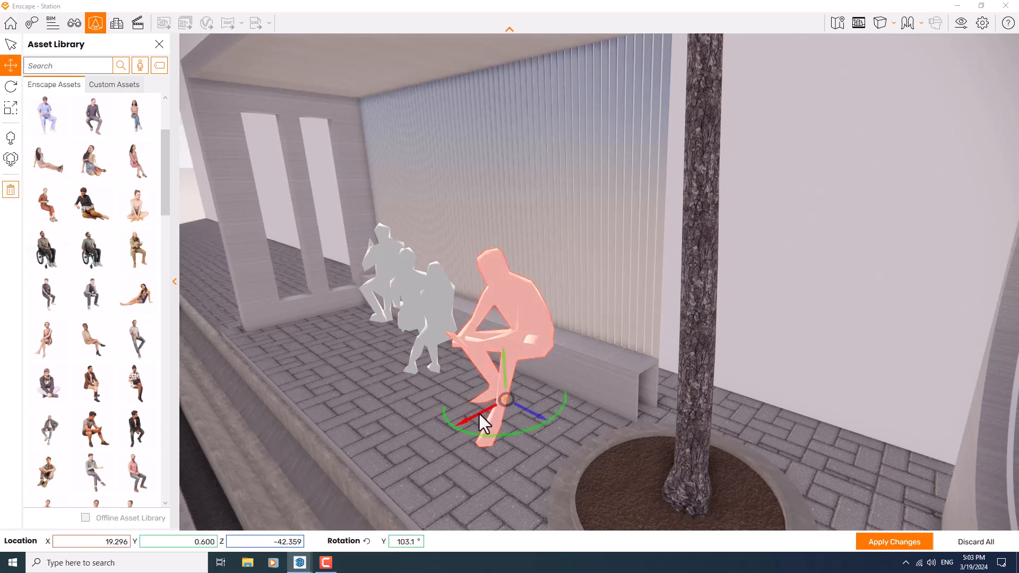
left_click_drag(479, 414, 508, 401)
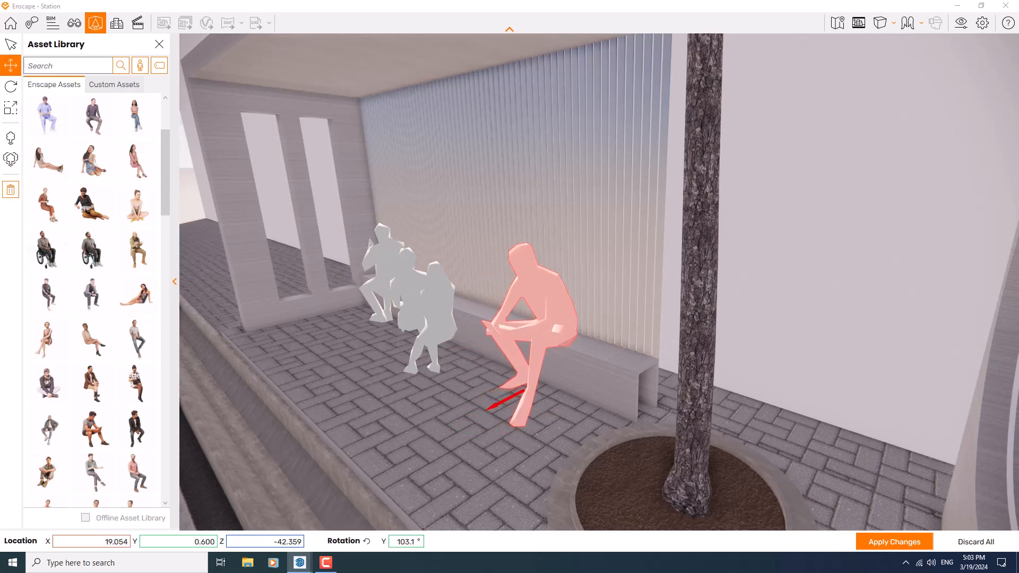
- Apply the placed people to the model, delete the enlarged seated man near the planter, and apply the deletion
left_click(894, 541)
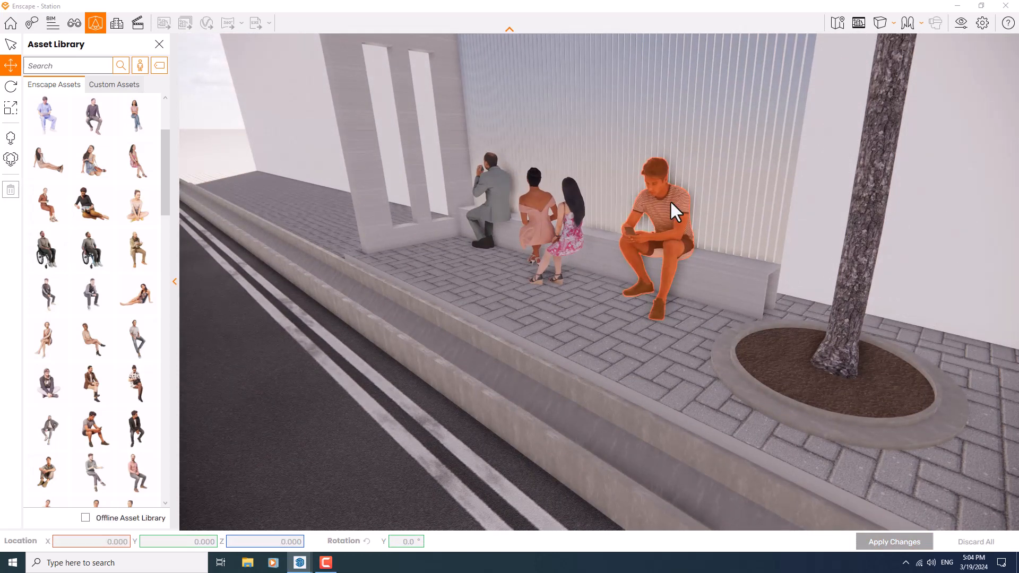
left_click(670, 199)
key("Delete")
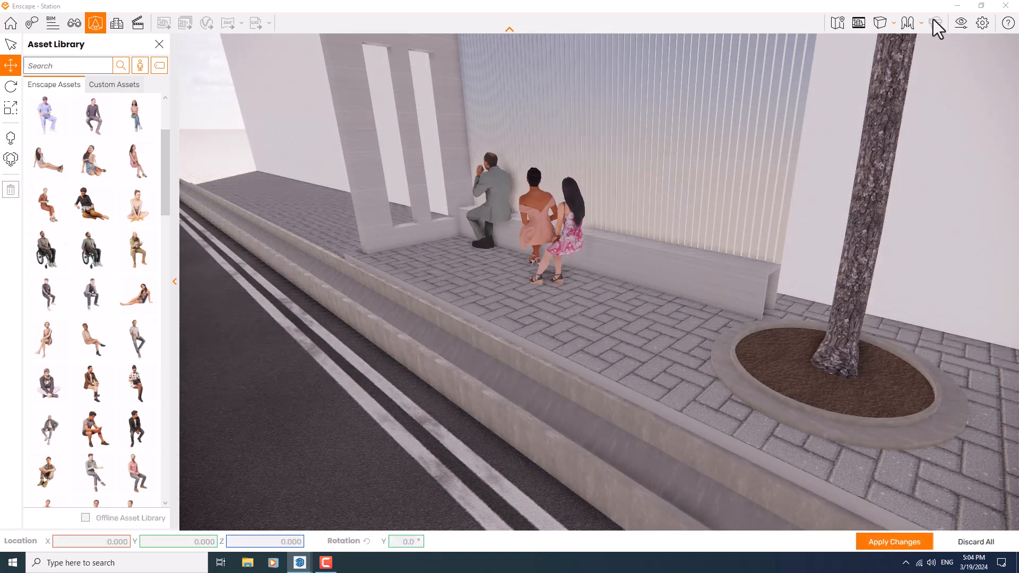
left_click(899, 540)
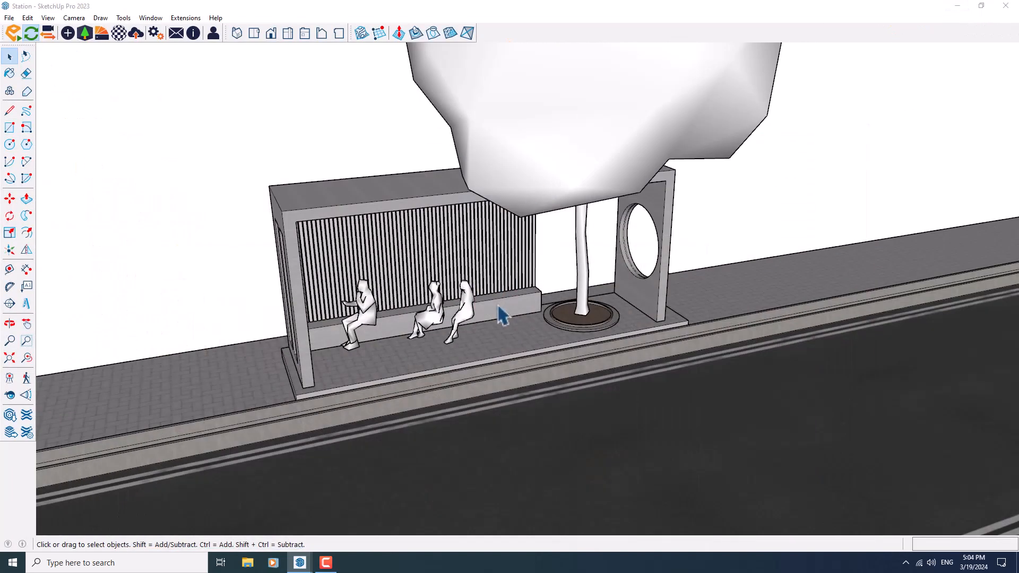
- Switch to SketchUp and, inside the bench group, push the underside of the seat slab down 3 cm
scroll(499, 309, "up", 5)
middle_click_drag(625, 280, 146, 204)
scroll(495, 297, "up", 5)
mouse_move(447, 390)
middle_mouse_down()
mouse_move(434, 394)
mouse_move(488, 375)
mouse_move(411, 268)
middle_mouse_up()
left_click(26, 198)
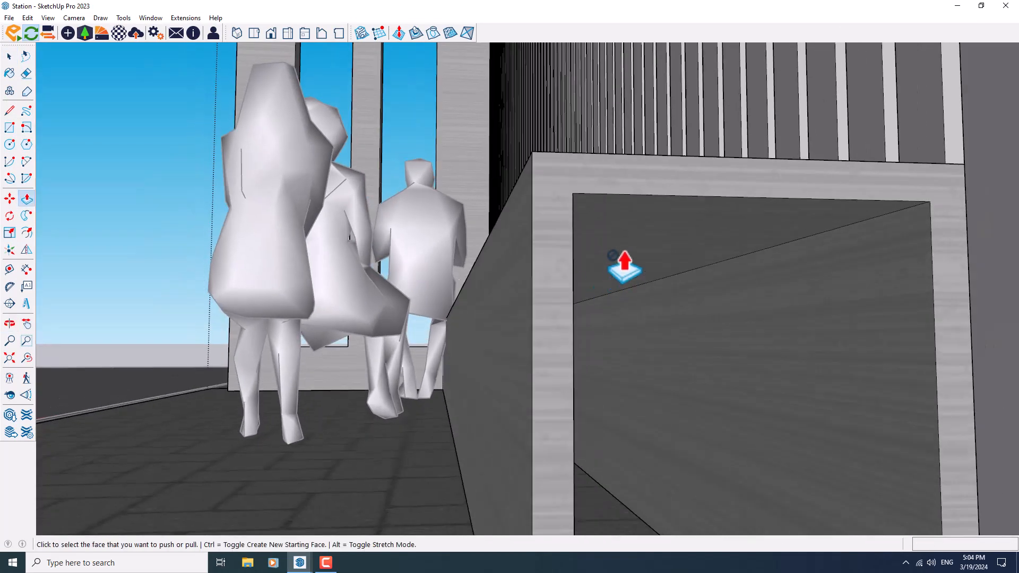
key("space")
double_click(624, 252)
left_click(29, 200)
left_click(625, 228)
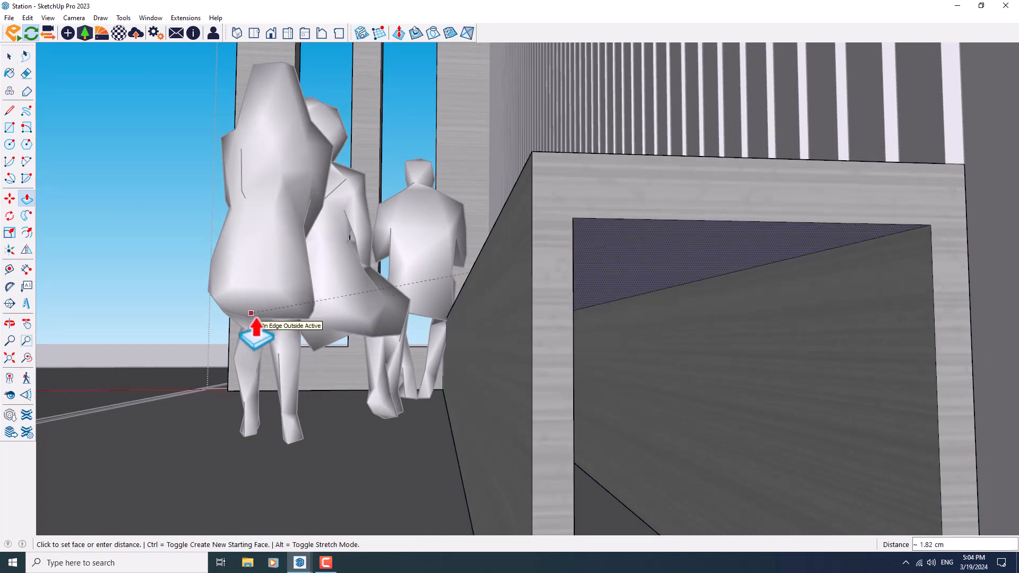
type("3")
key("Return")
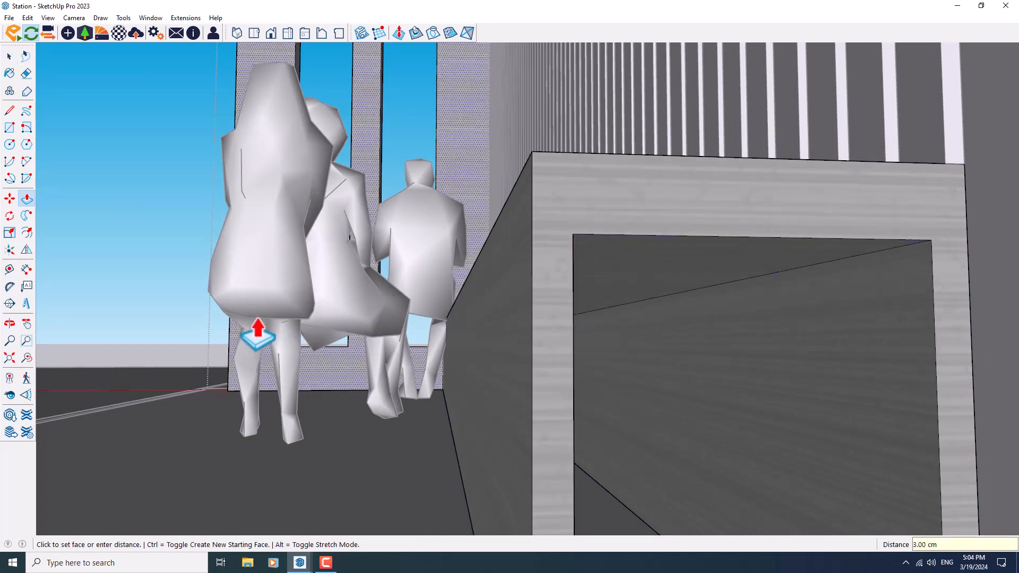
- Push the bench's top face down to lower the seat
middle_click_drag(257, 330, 568, 180)
left_click(554, 151)
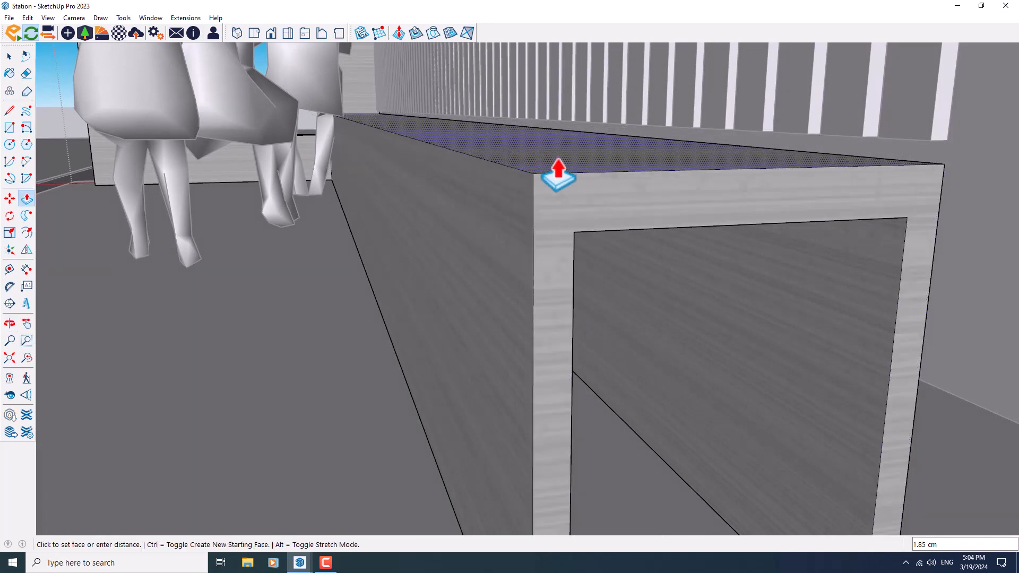
key("Return")
key("space")
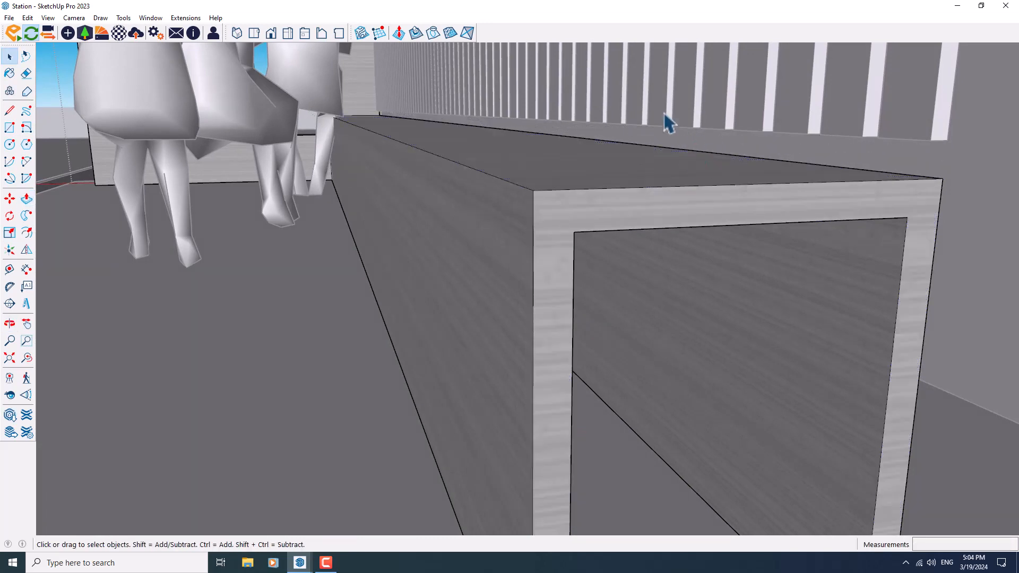
- Scale the vertical slat screen downward along the blue axis until it meets the lowered bench top, and clear its selection
right_click(922, 161)
middle_click_drag(870, 160, 620, 205)
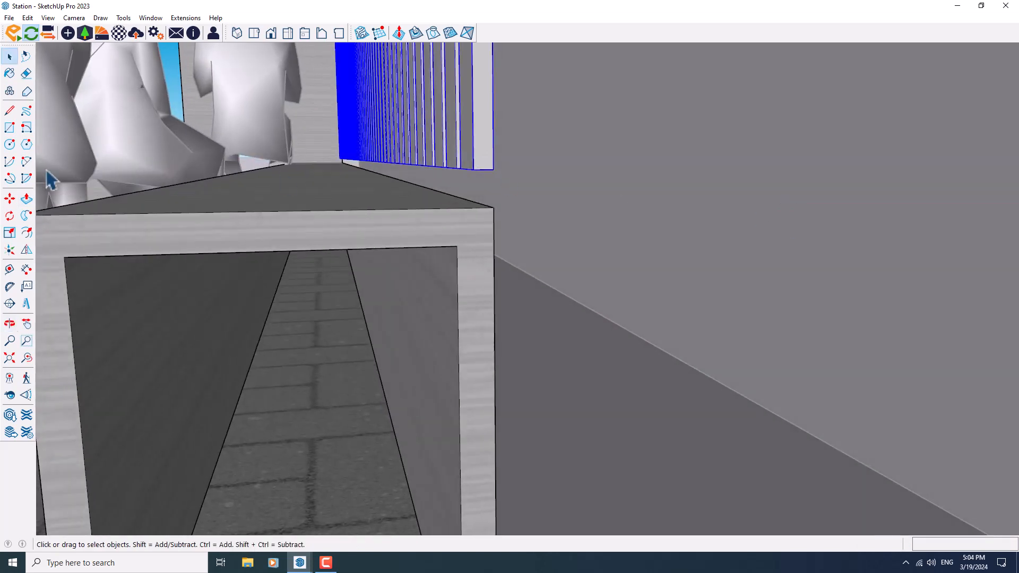
left_click(10, 233)
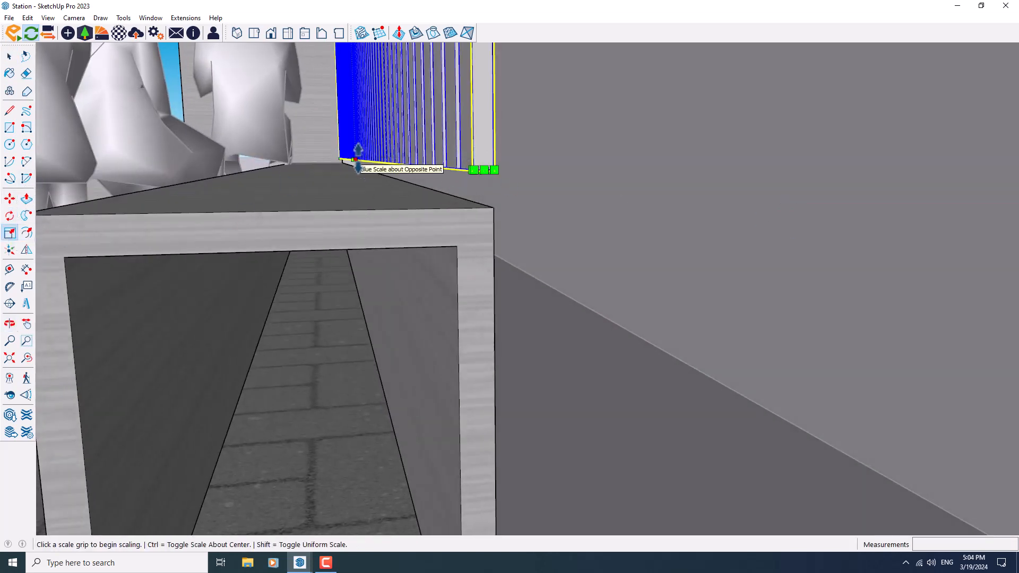
left_click(358, 159)
key("space")
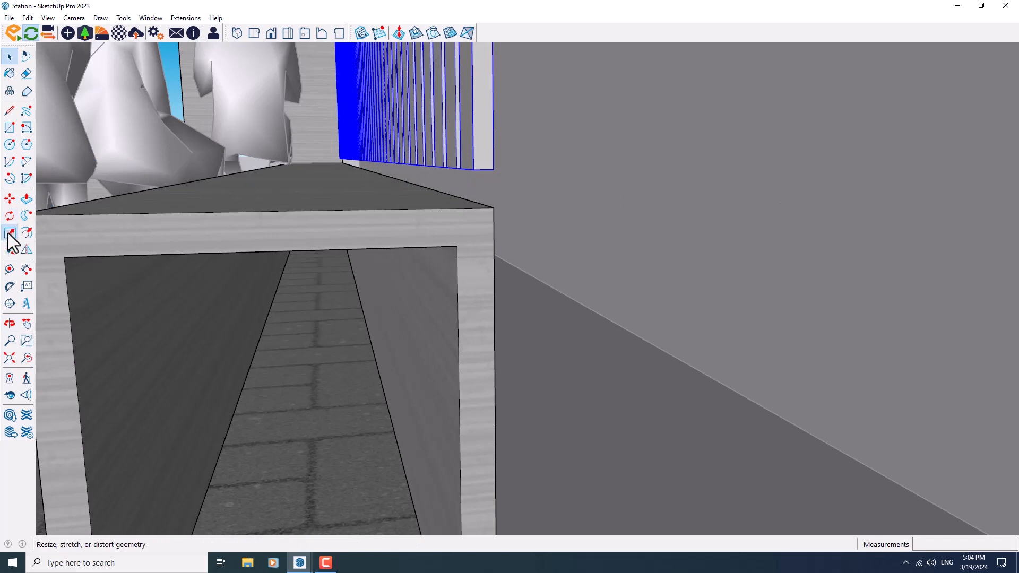
left_click(10, 233)
left_click(356, 166)
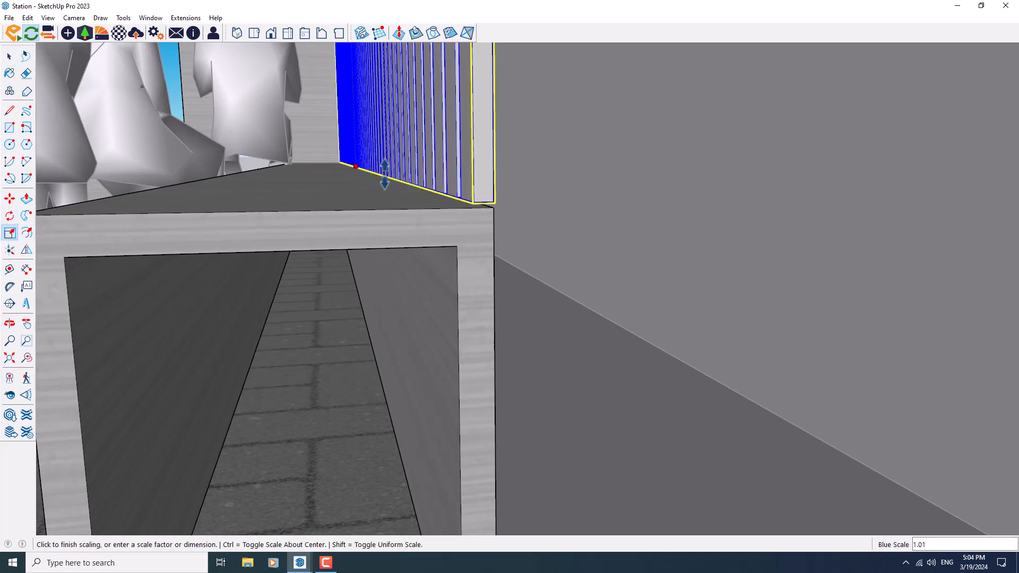
left_click(342, 206)
key("space")
middle_click_drag(341, 205, 598, 249)
scroll(597, 250, "down", 8)
left_click(350, 331)
scroll(457, 242, "up", 5)
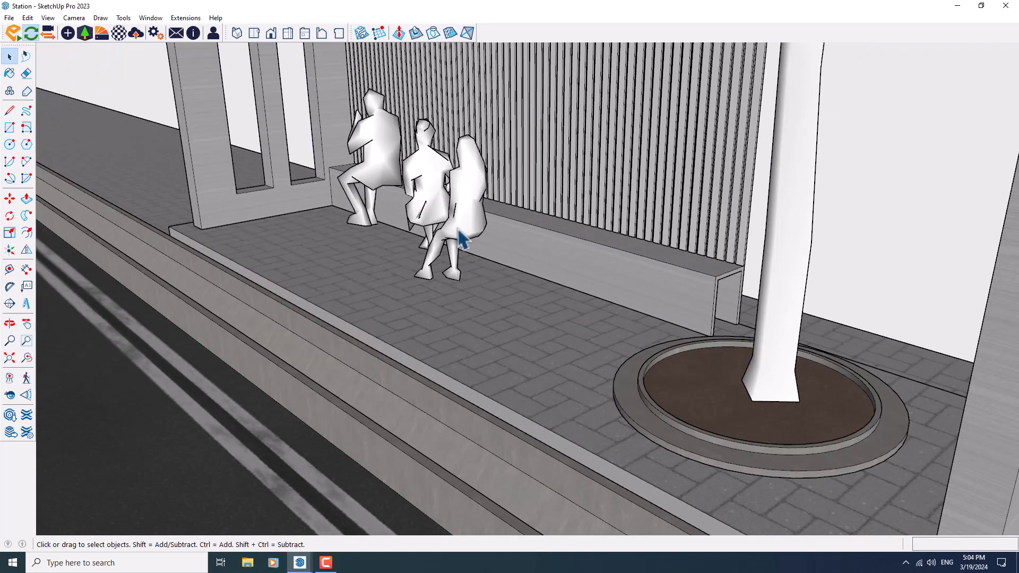
- Rotate the seated woman nearest the planter on the ground plane so that she faces the street
left_click(457, 237)
middle_click_drag(457, 236, 573, 268)
left_click(10, 215)
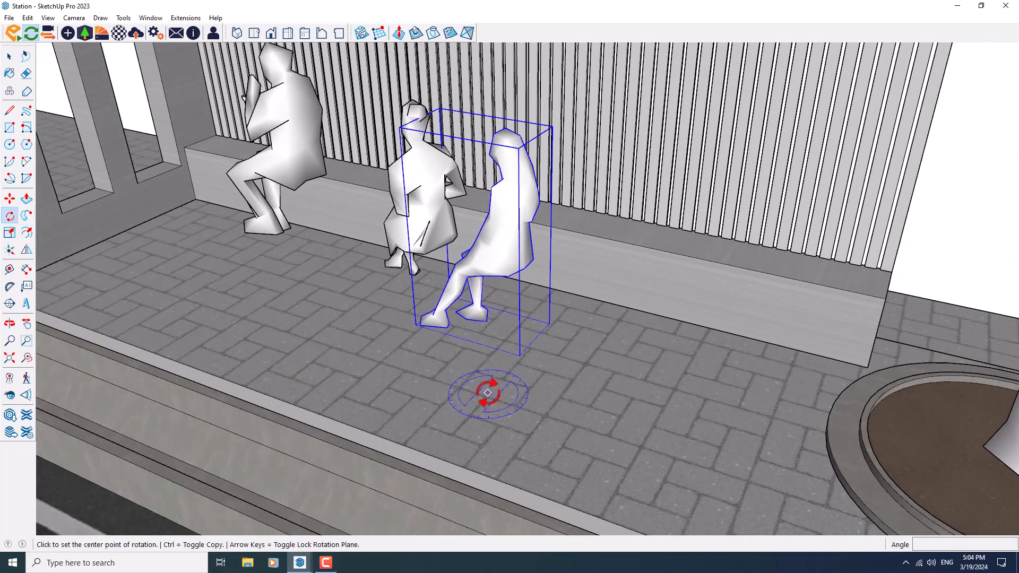
left_click(435, 351)
left_click(473, 361)
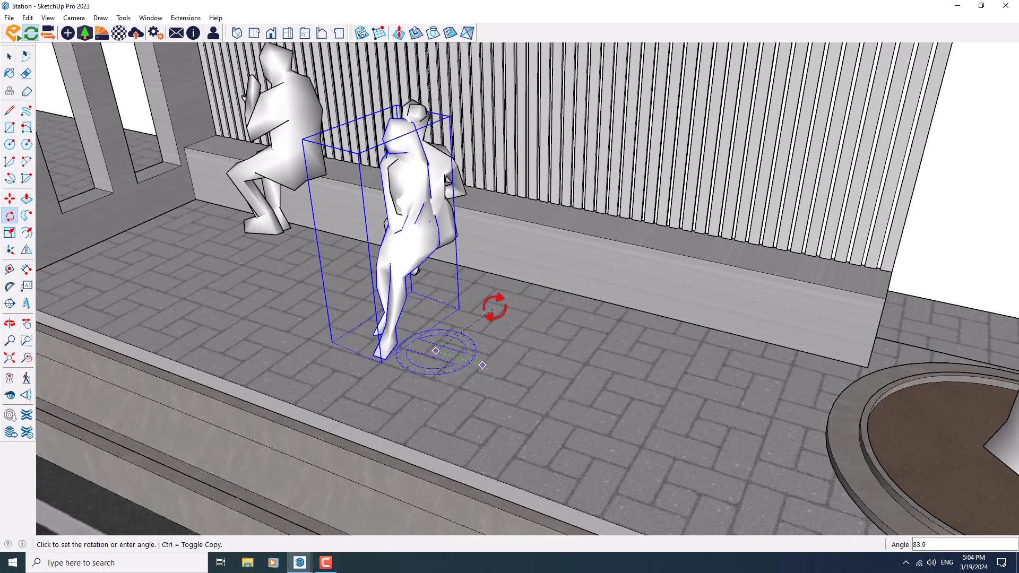
left_click(482, 365)
- Move the rotated woman about 112 cm along the bench towards the planter, seating her against the bench
key("m")
left_click(332, 341)
key("ctrl")
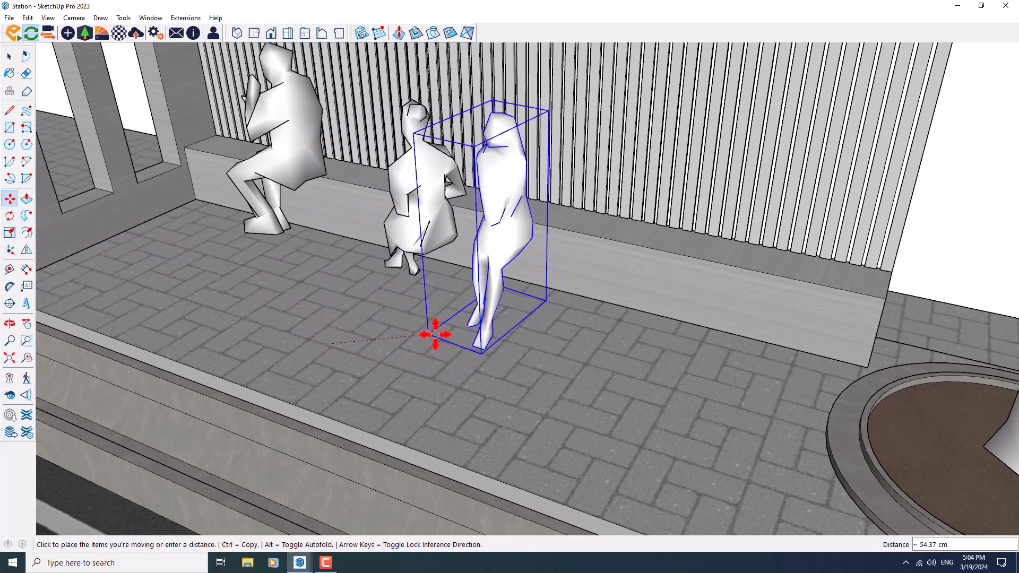
left_click(521, 314)
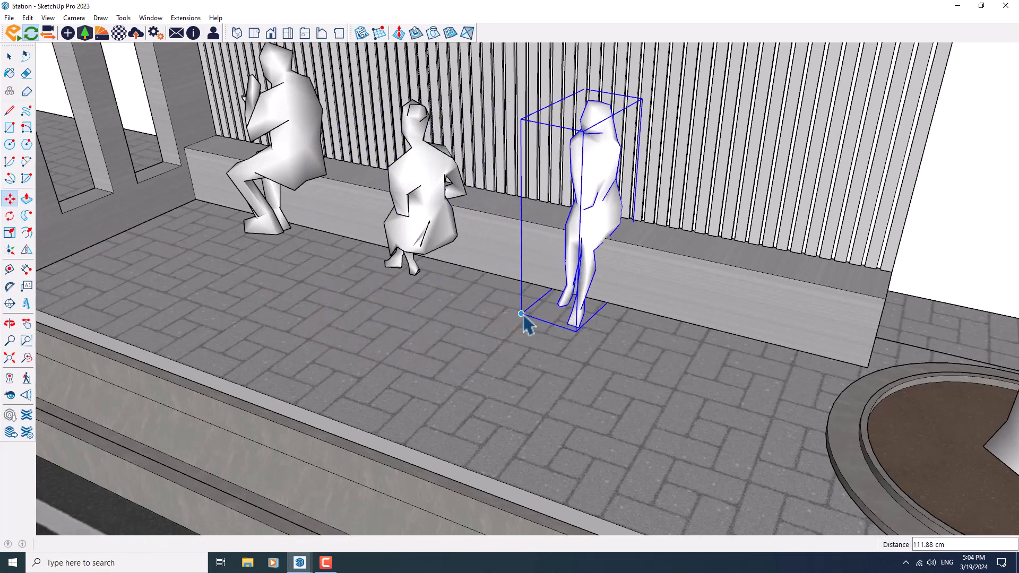
key("space")
- Rotate the middle seated woman on the ground plane so that she faces the street
scroll(486, 305, "down", 2)
left_click(453, 251)
left_click(10, 215)
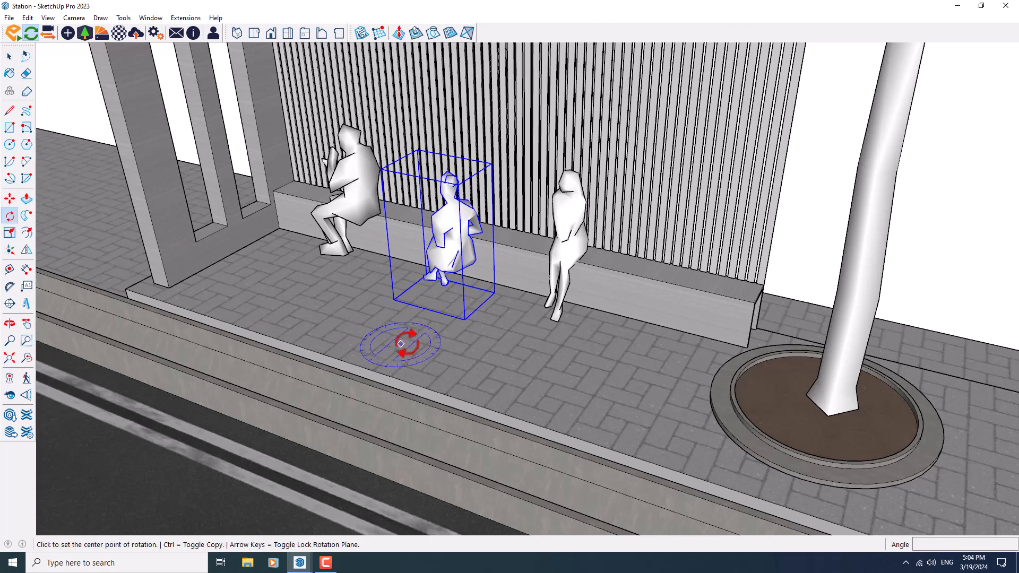
left_click(413, 322)
left_click(453, 334)
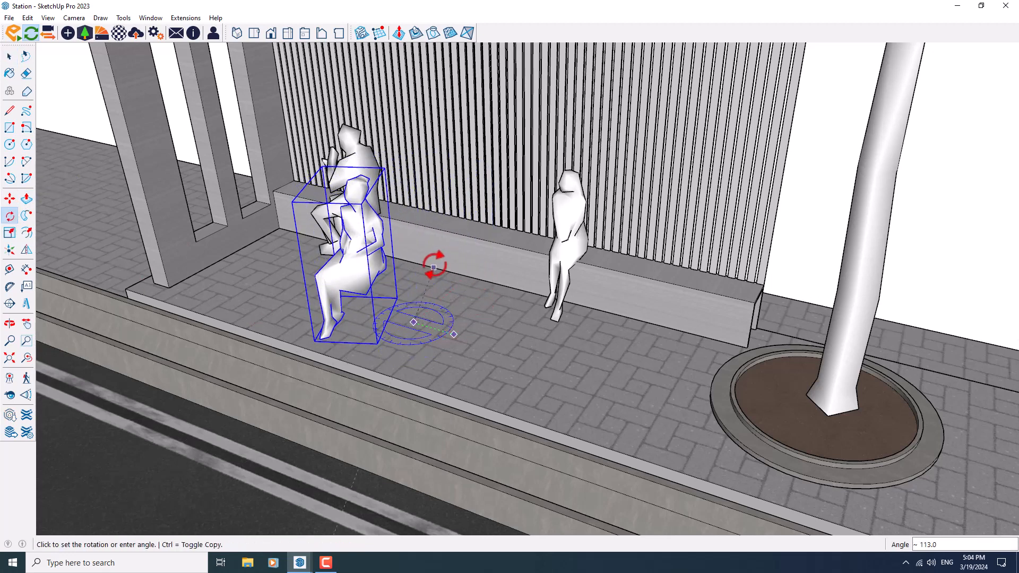
- Move the middle woman back onto the bench between the man and the other woman
left_click(9, 198)
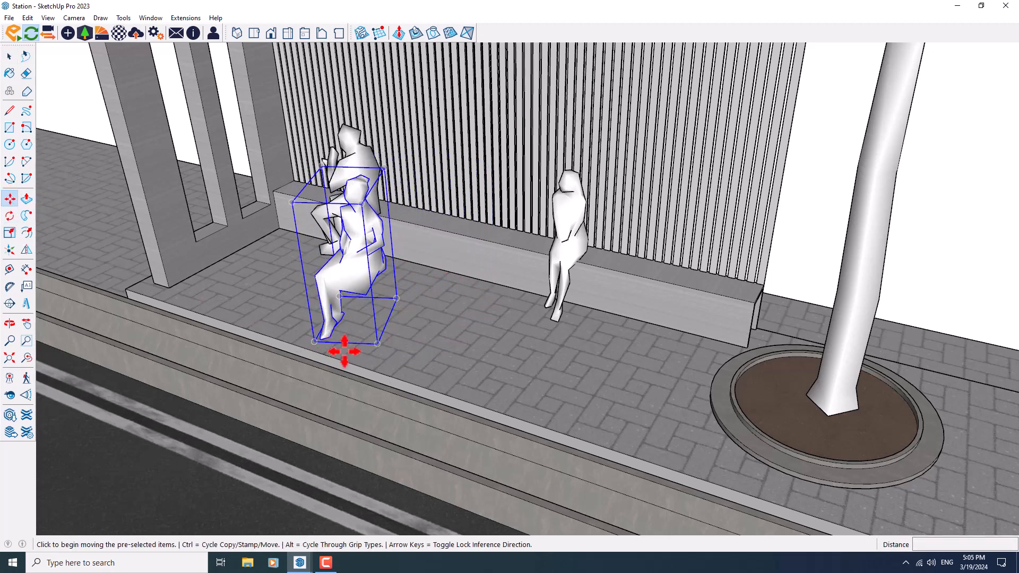
left_click(343, 351)
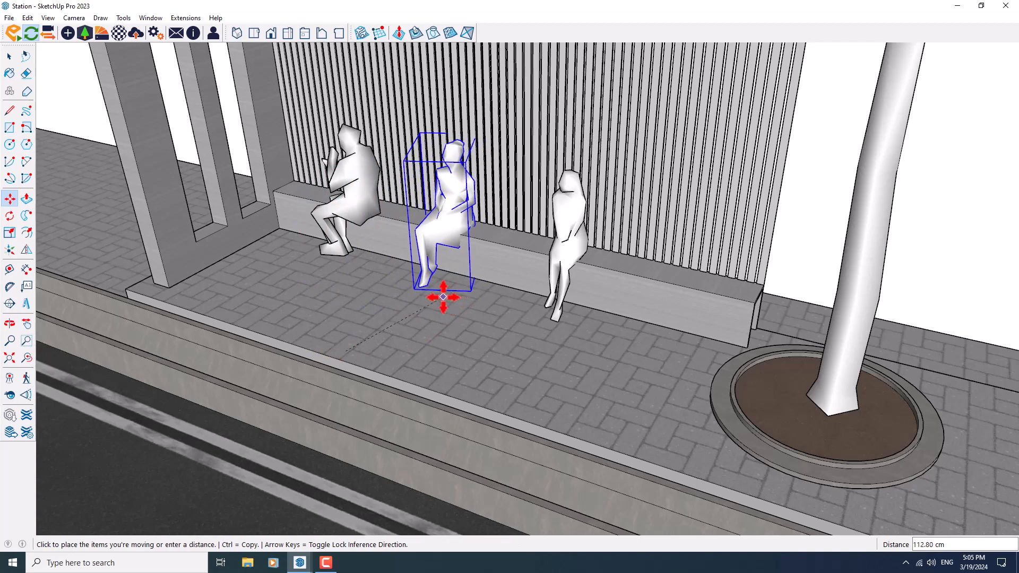
left_click(512, 321)
middle_click_drag(512, 321, 698, 293)
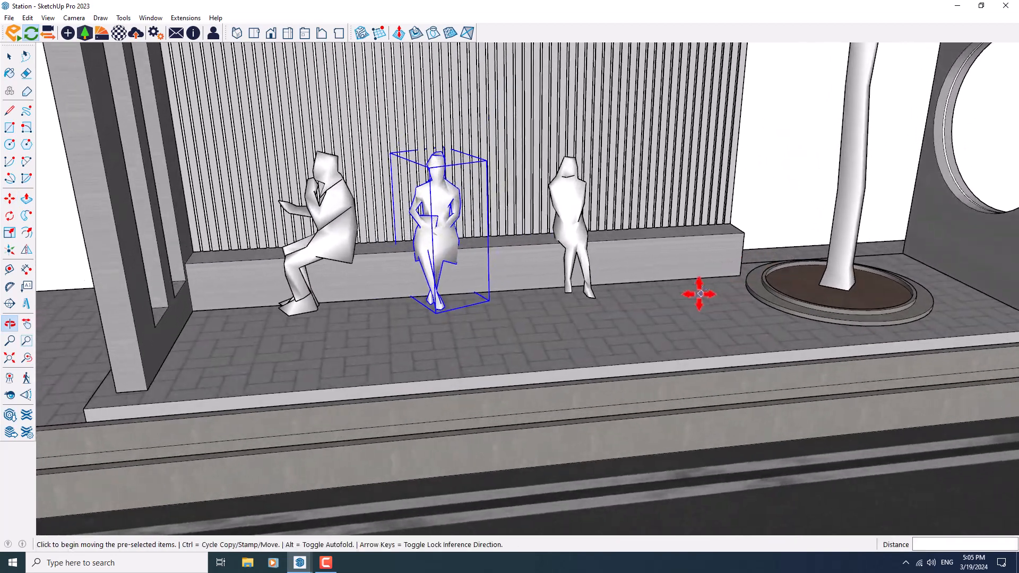
- Rotate the seated man about 105 degrees on the ground plane so that he faces the street
key("space")
left_click(329, 252)
left_click(9, 216)
scroll(148, 284, "up", 5)
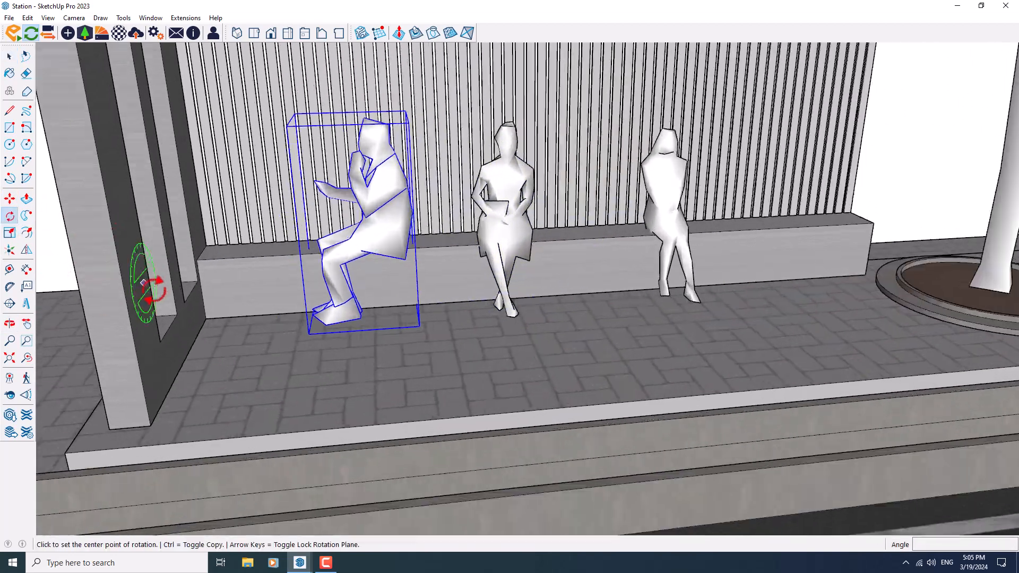
left_click(371, 371)
left_click(424, 358)
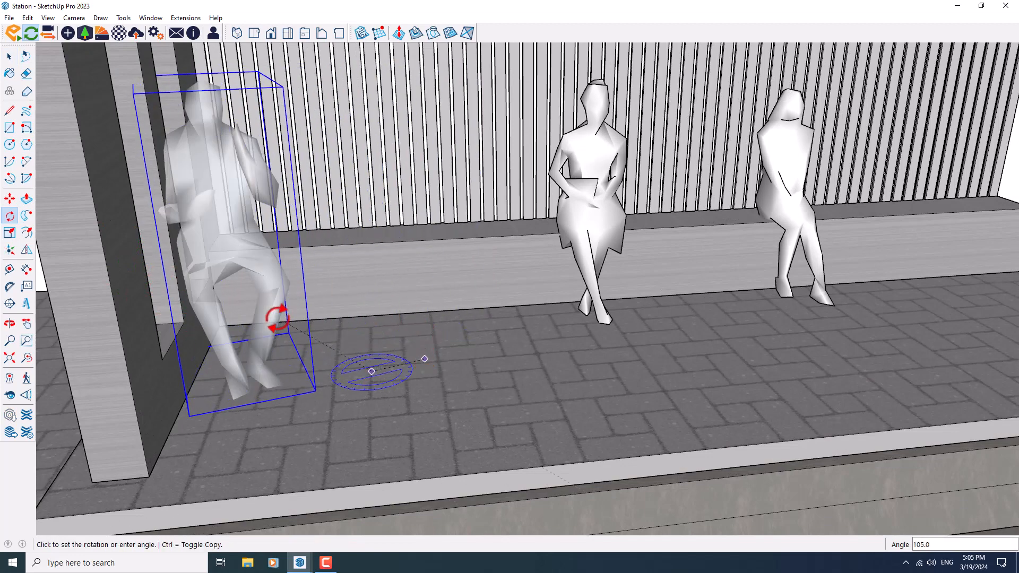
- Move the seated man about 60 cm back onto the end of the bench beside the slotted wall
left_click(10, 199)
left_click(245, 429)
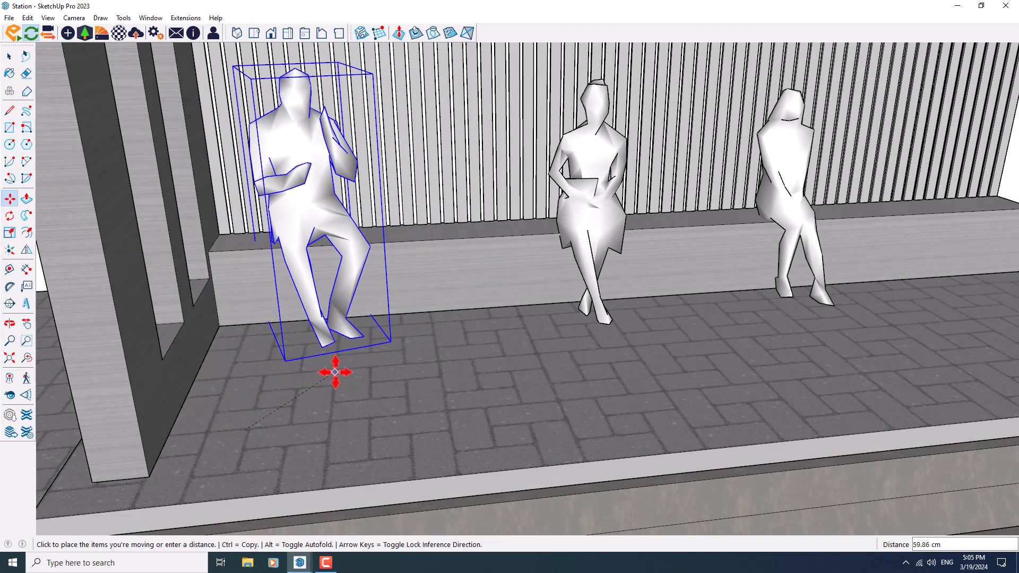
left_click(342, 369)
- Scale the seated man down along the blue axis to about 0.89 so that he fits the bench height
middle_click_drag(621, 364, 276, 311)
scroll(448, 175, "up", 3)
middle_click_drag(407, 261, 406, 298)
left_click(10, 232)
scroll(347, 242, "down", 4)
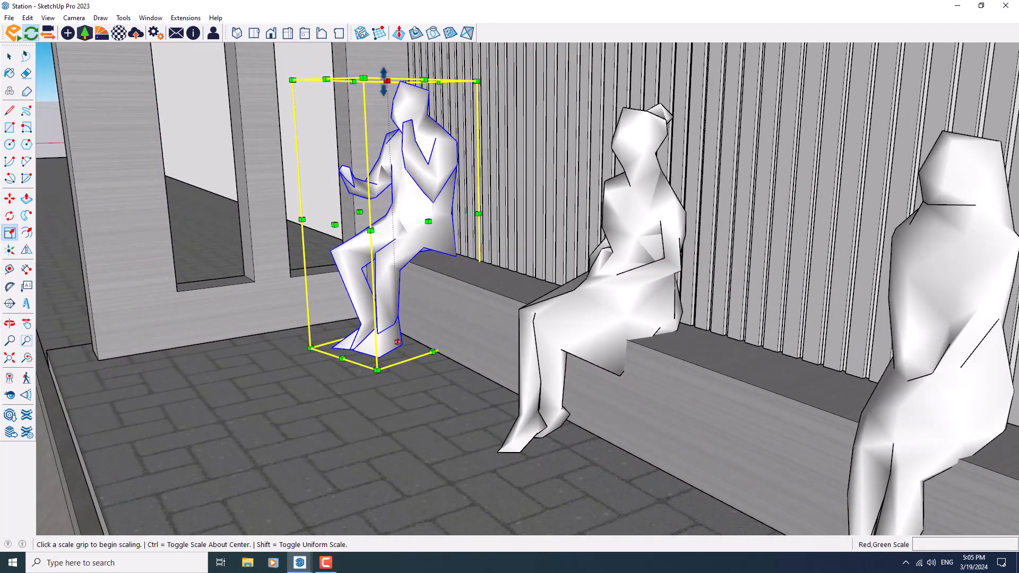
left_click(387, 78)
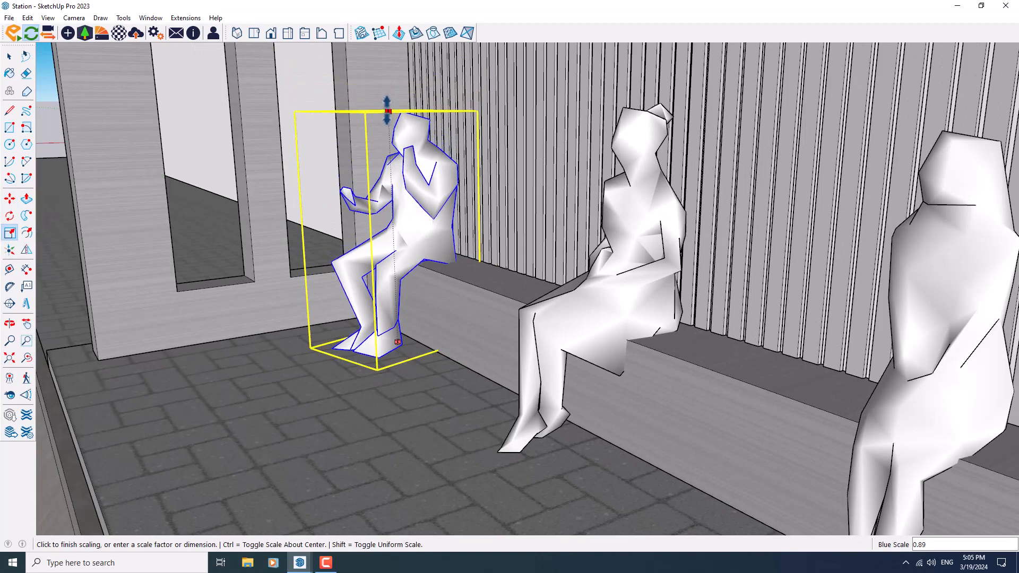
left_click(387, 111)
scroll(407, 239, "down", 4)
key("space")
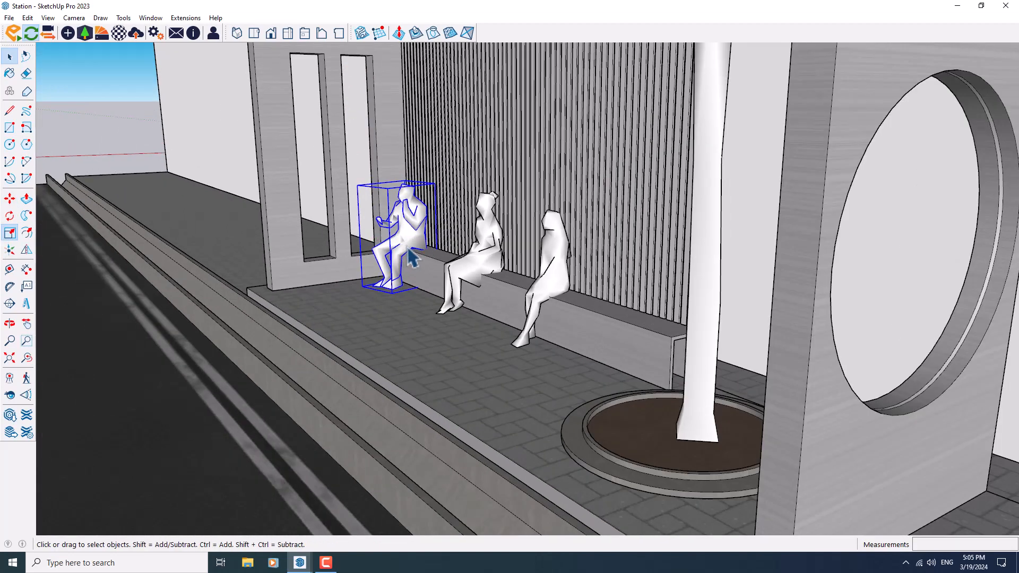
- Switch to the Enscape window and filter the people assets by the Child tag instead of Sitting
middle_click_drag(409, 255, 610, 243)
mouse_move(300, 562)
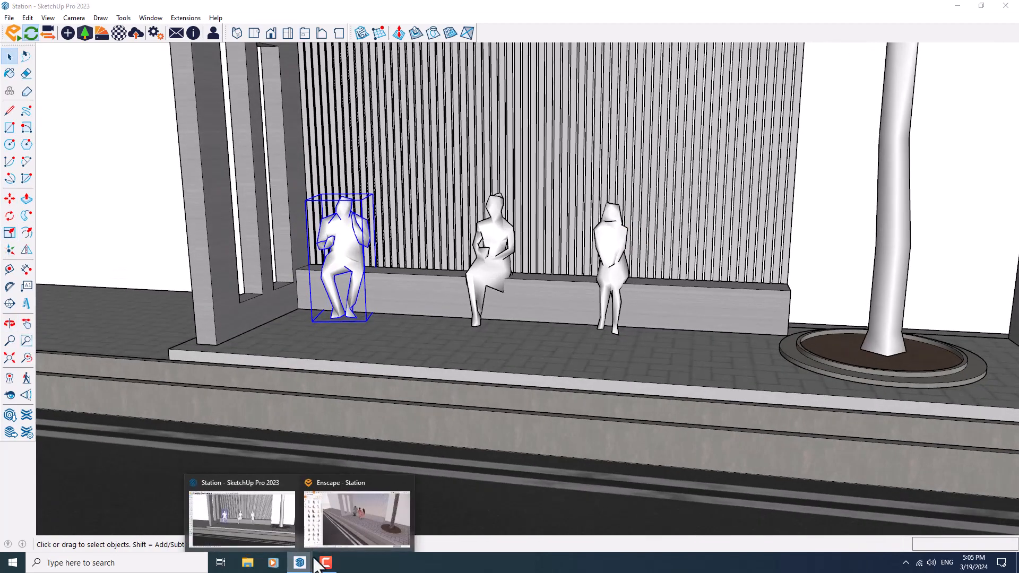
left_click(348, 523)
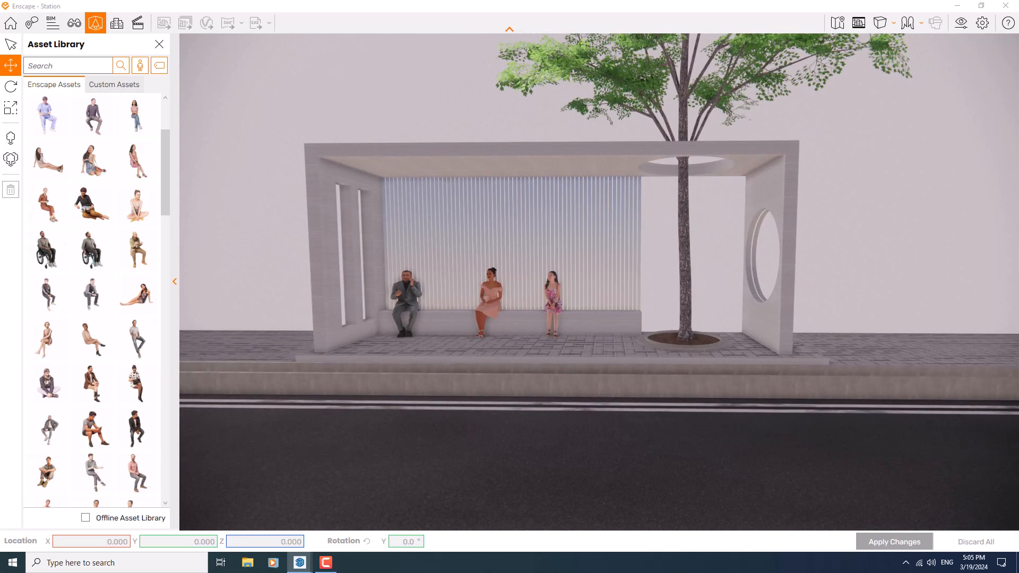
left_click(159, 66)
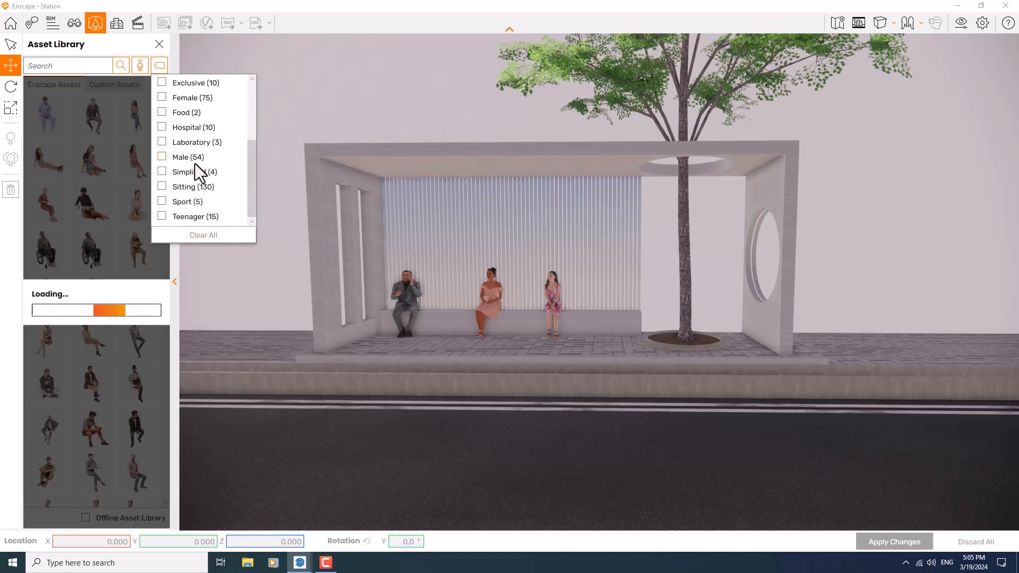
scroll(195, 164, "up", 3)
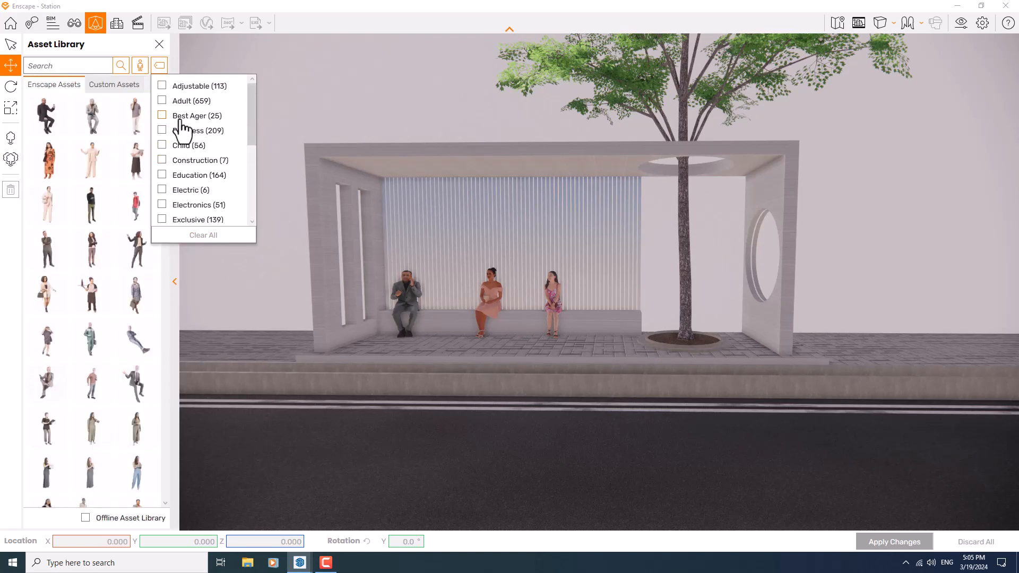
left_click(163, 145)
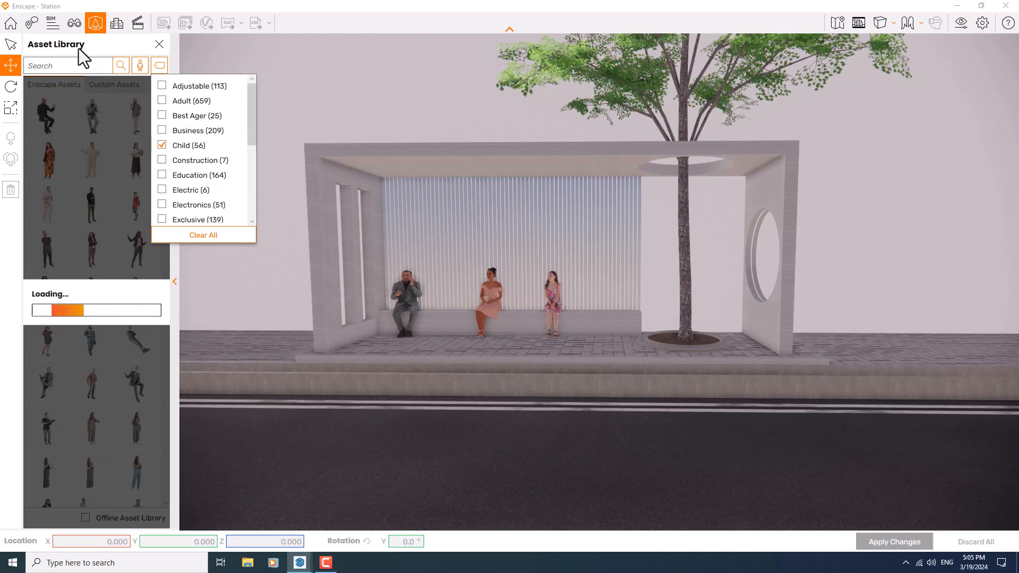
left_click(78, 49)
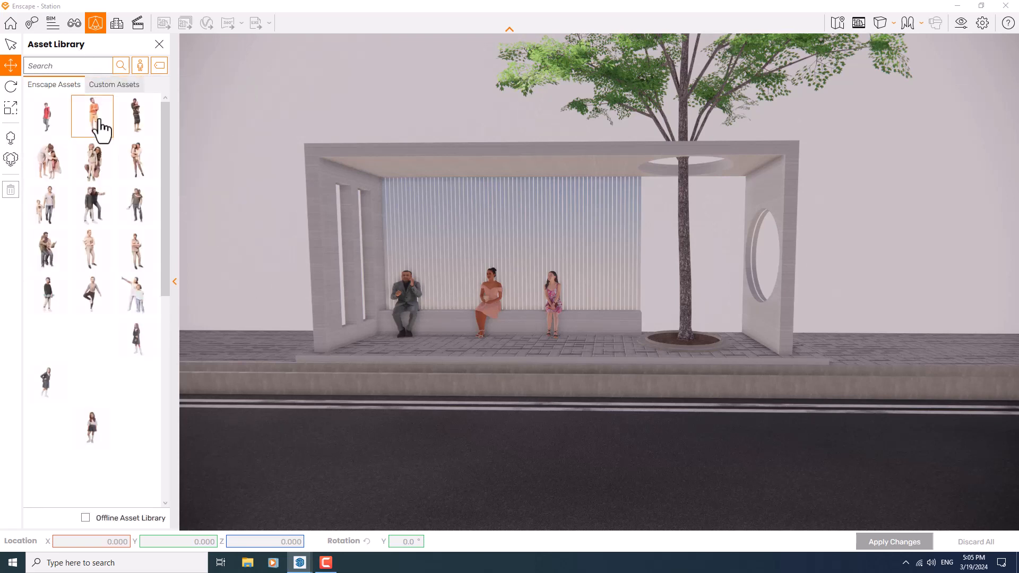
- Place the Adrian 001: Walking asset on the paving beside the tree planter and apply the change to the model
left_click(46, 114)
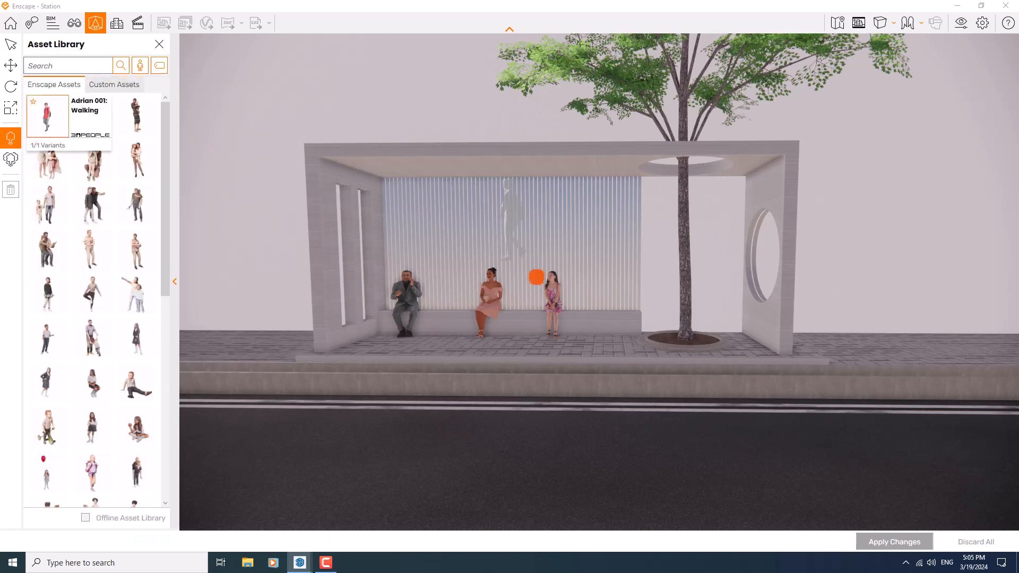
left_click(629, 351)
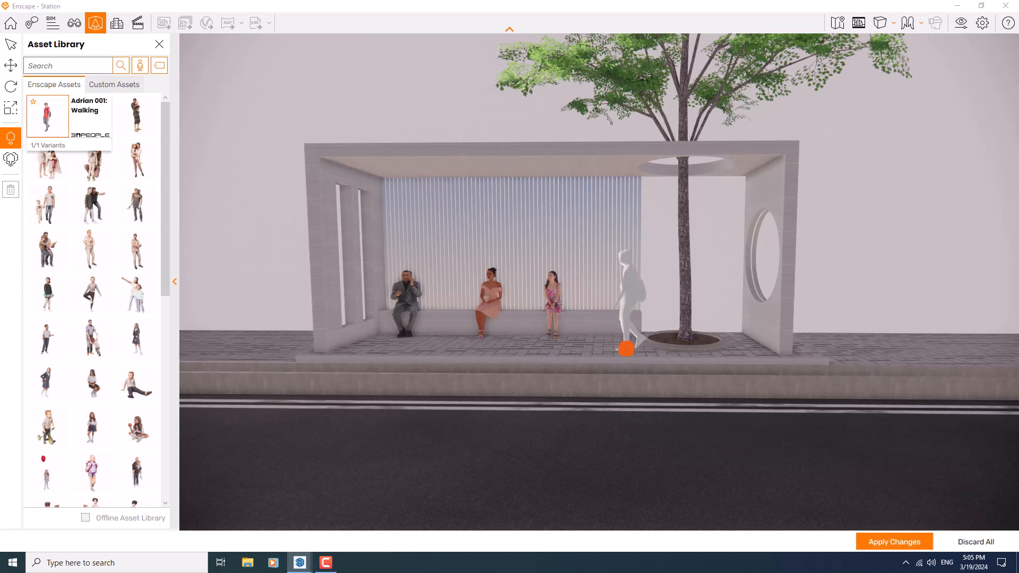
left_click(873, 540)
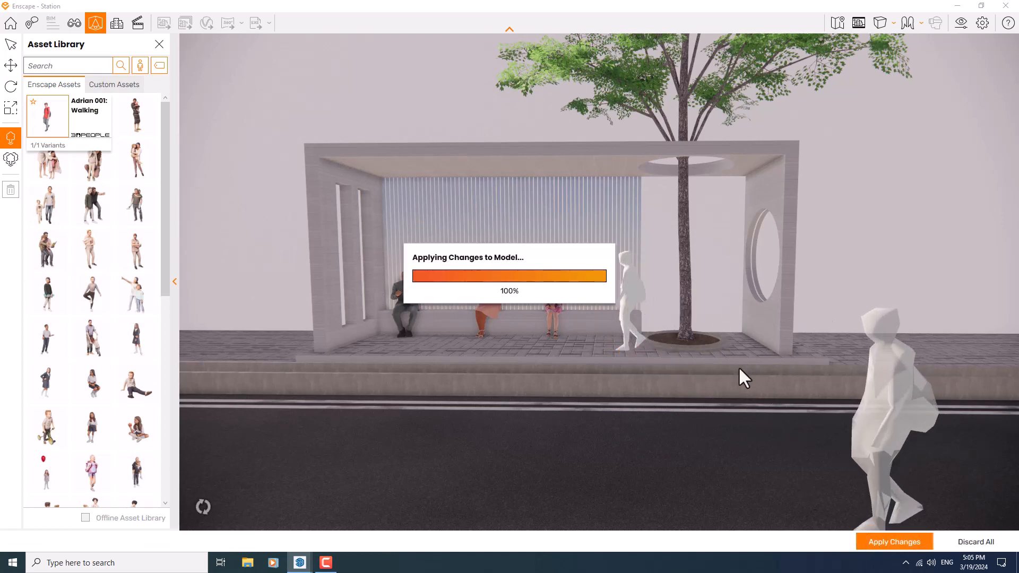
- Rotate the walking boy beside the planter to face the street and apply the change to the model
left_click(12, 45)
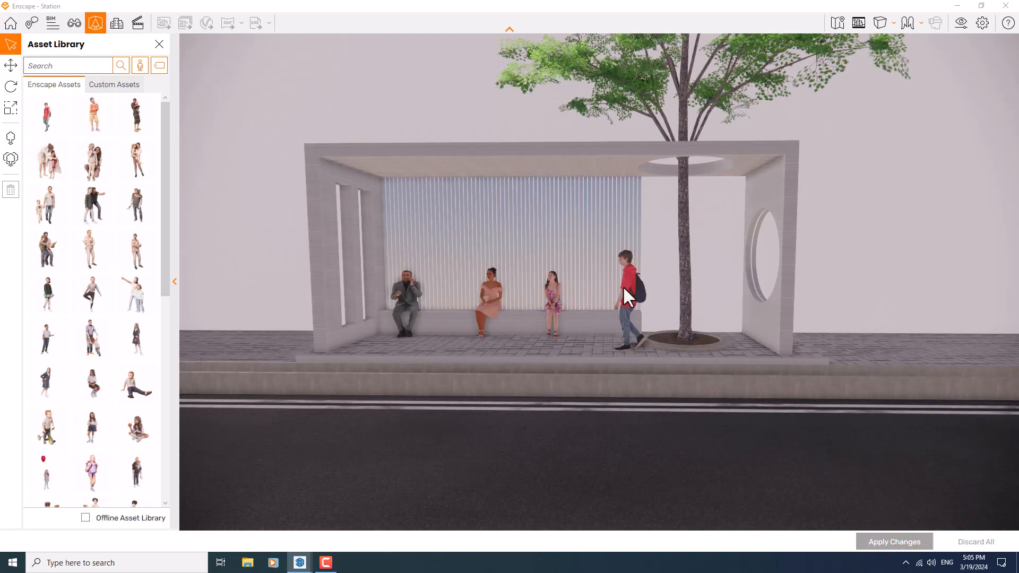
left_click(635, 308)
left_click(11, 87)
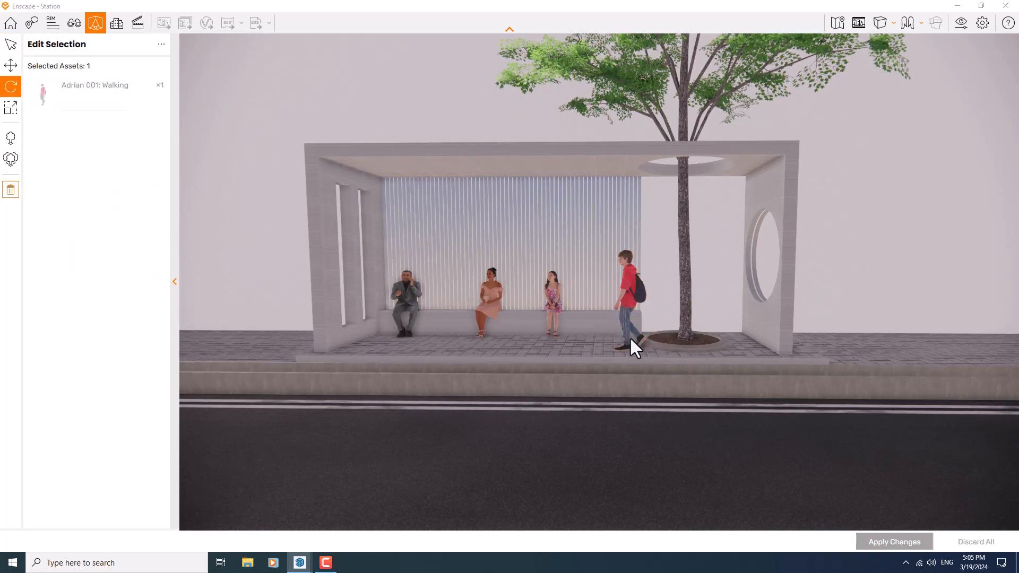
left_click_drag(589, 366, 590, 362)
left_click(875, 540)
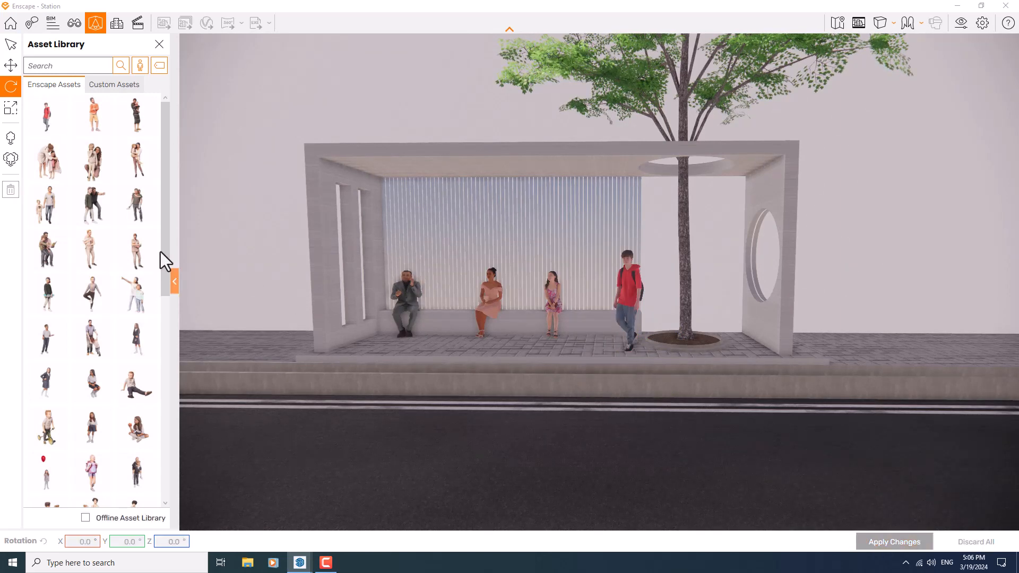
- Clear the Child tag filter and switch the asset library to the vehicles category
left_click(140, 65)
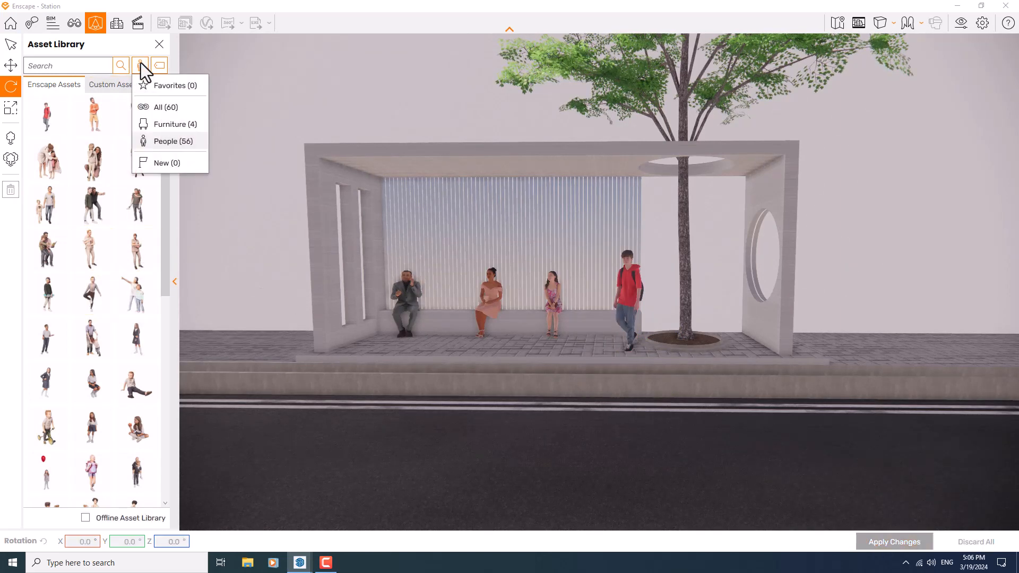
left_click(159, 66)
left_click(187, 231)
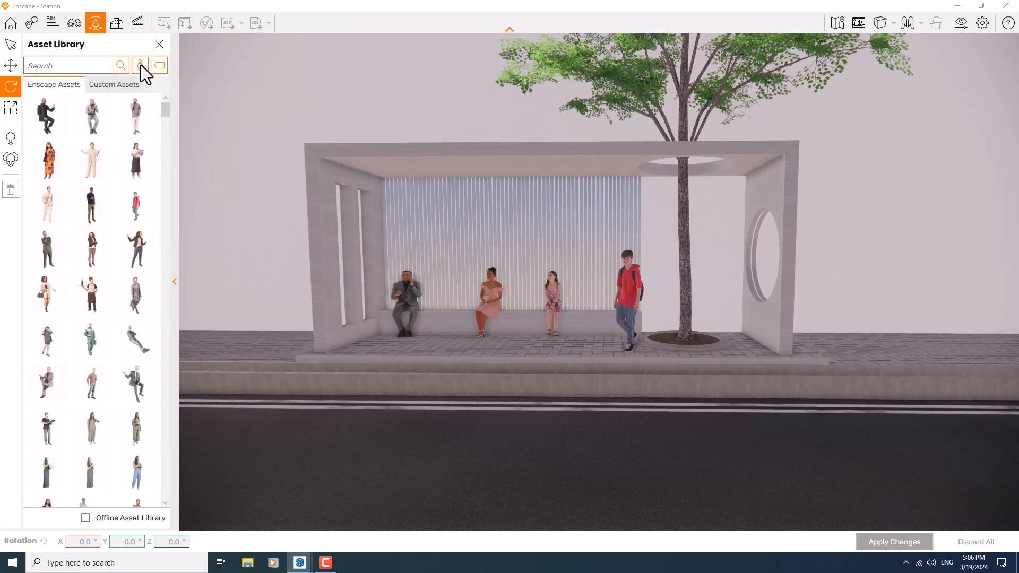
left_click(141, 65)
left_click(167, 294)
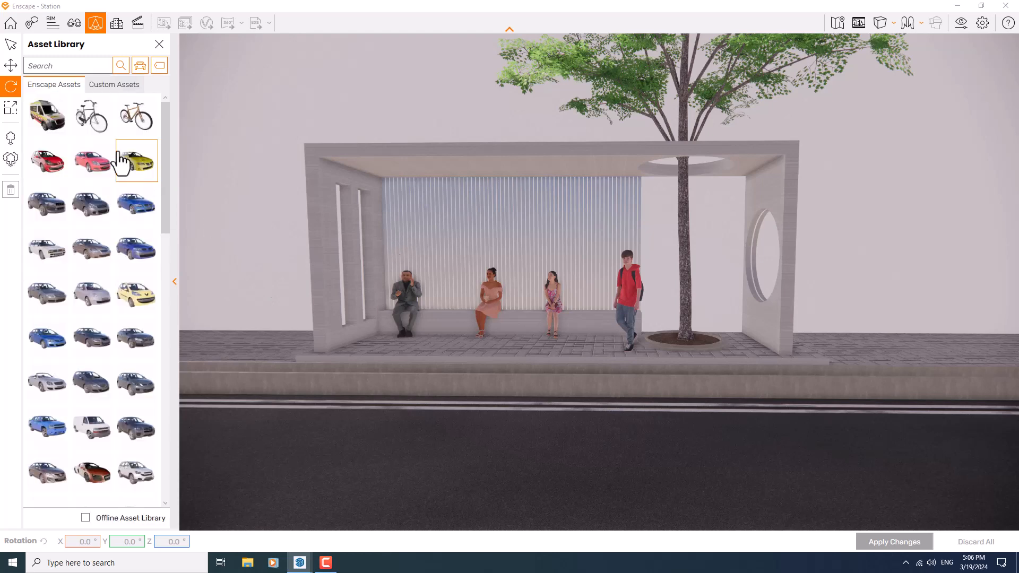
- Find the School Bus 001 asset among the vehicles and place it on the road in front of the station
scroll(123, 161, "down", 10)
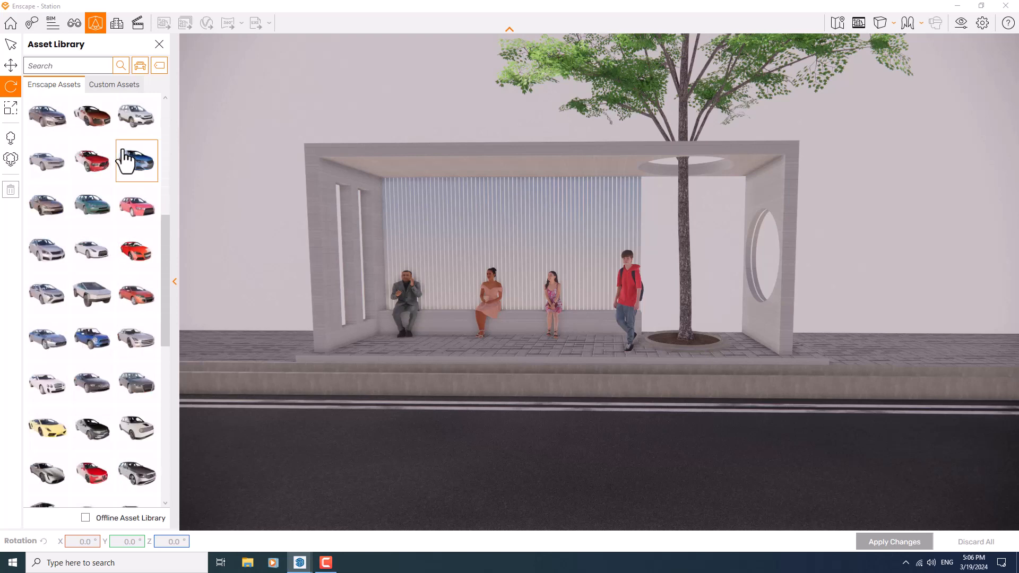
scroll(126, 159, "down", 5)
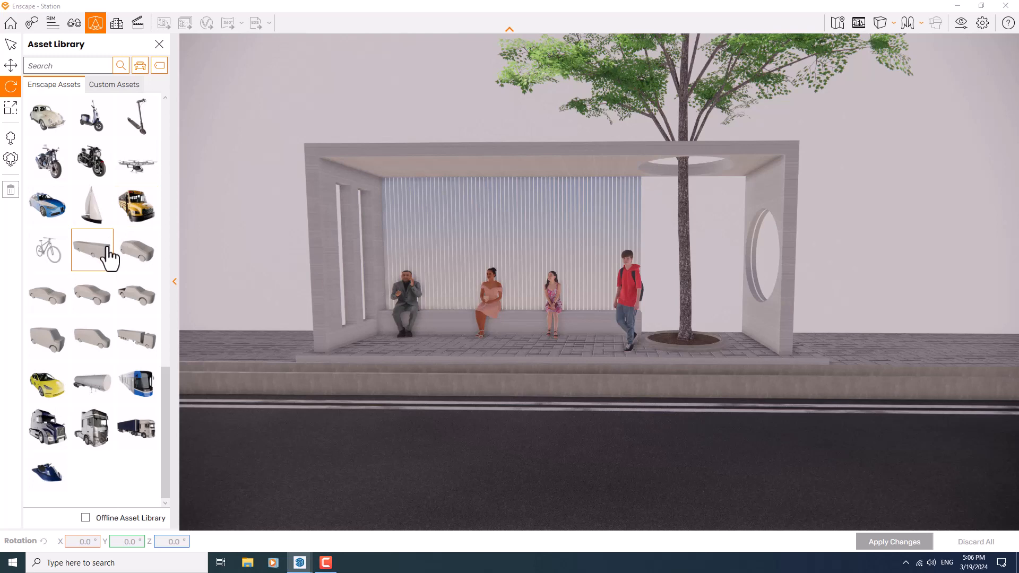
scroll(108, 258, "up", 2)
left_click(137, 295)
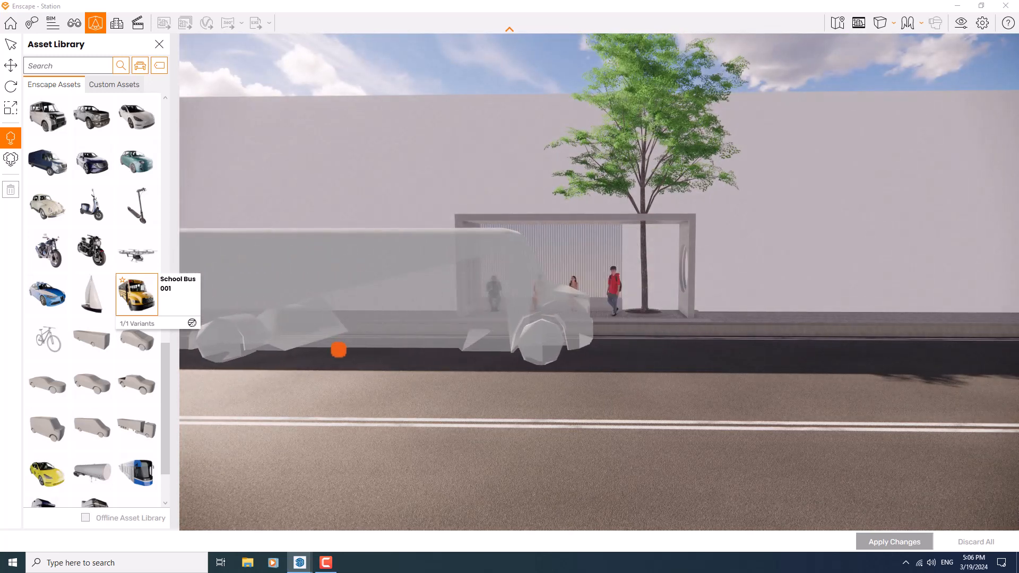
left_click(338, 349)
- Select the school bus on the road and set its Y rotation to 180°
left_click(11, 44)
left_click(321, 238)
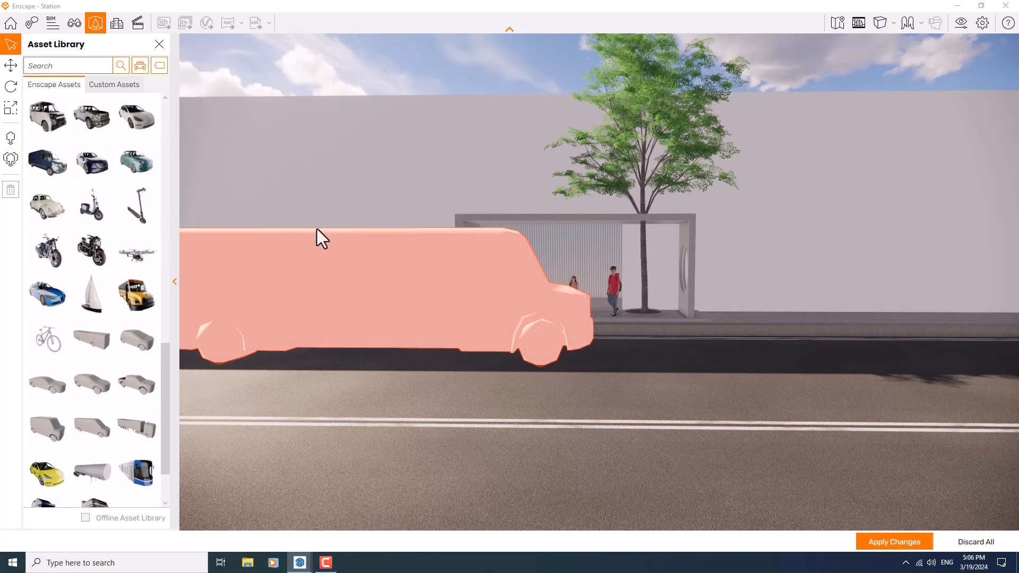
left_click(10, 86)
left_click_drag(319, 368, 308, 366)
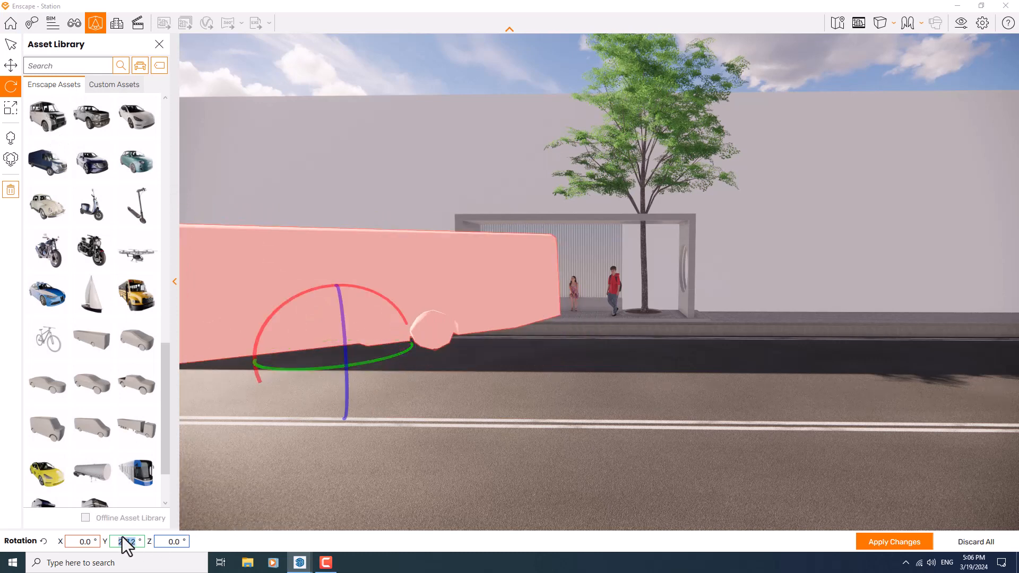
type("80")
key("Return")
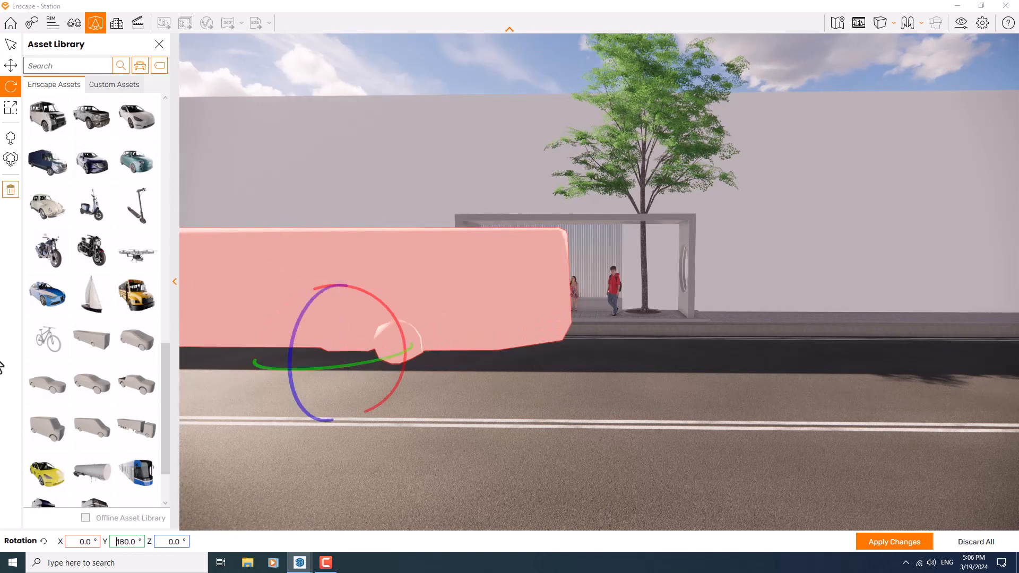
- Move the school bus along the road until its front is just past the station's tree, apply the change and close the asset library
left_click(10, 66)
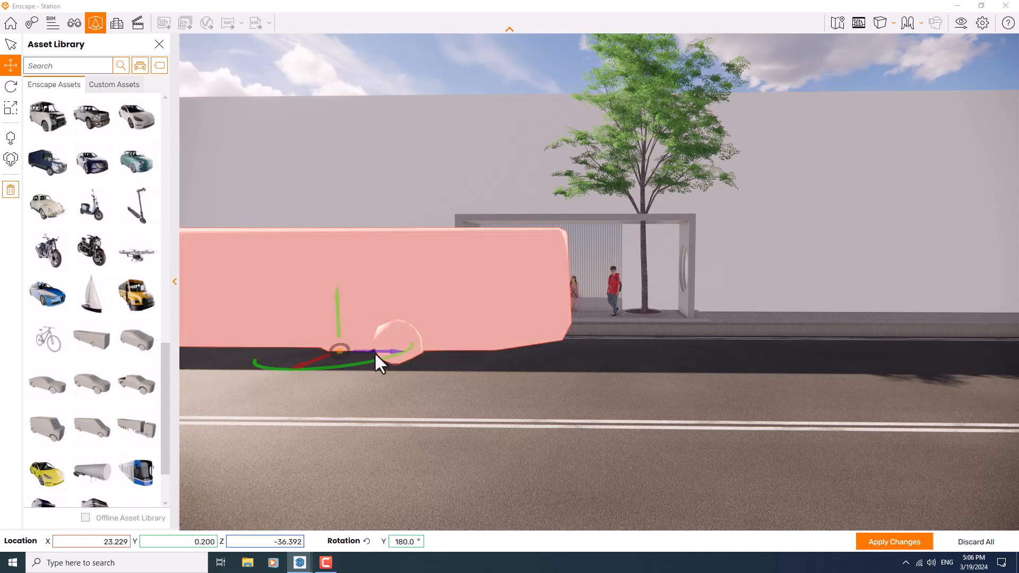
left_click_drag(362, 348, 950, 352)
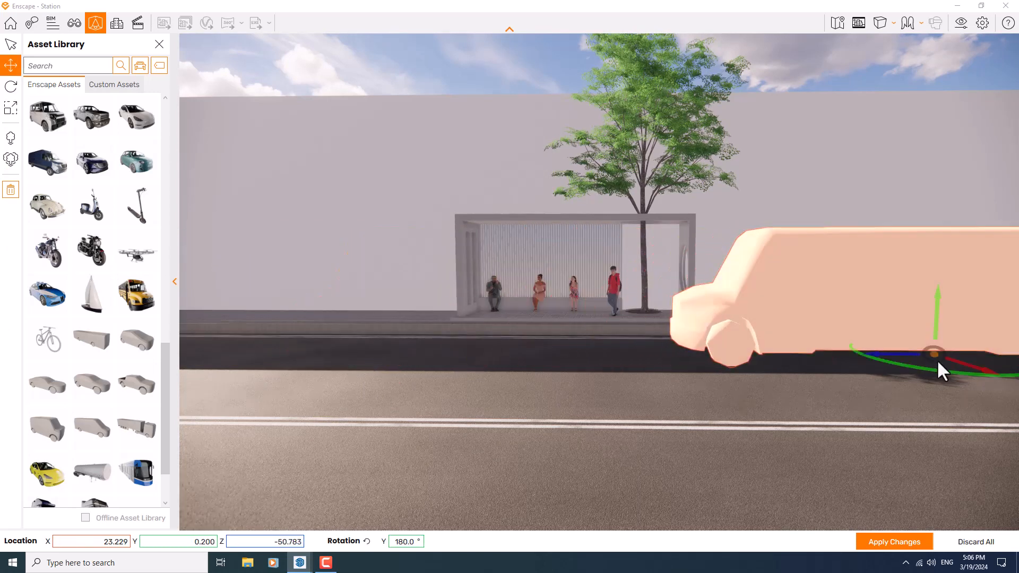
left_click(890, 542)
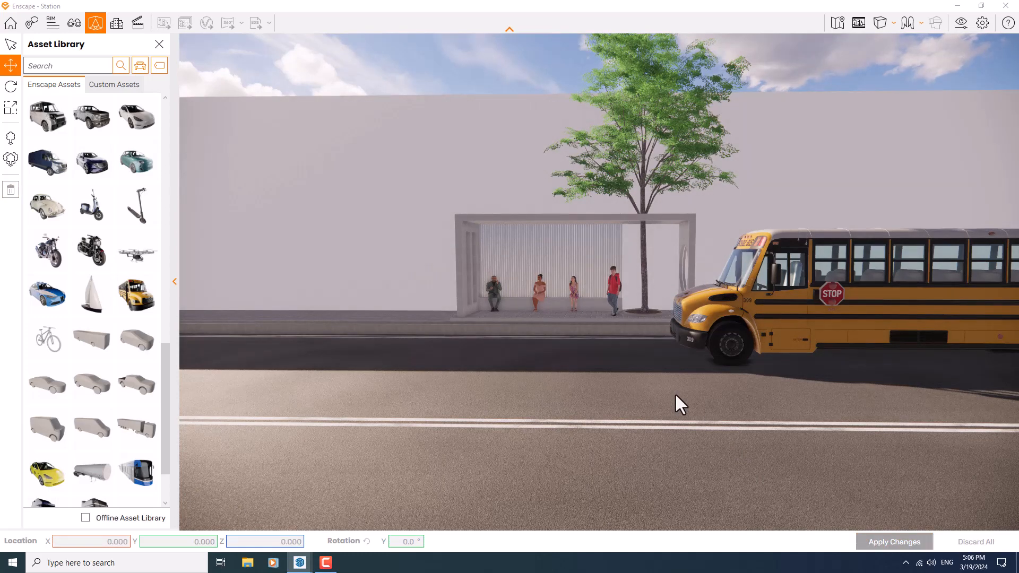
scroll(75, 350, "up", 10)
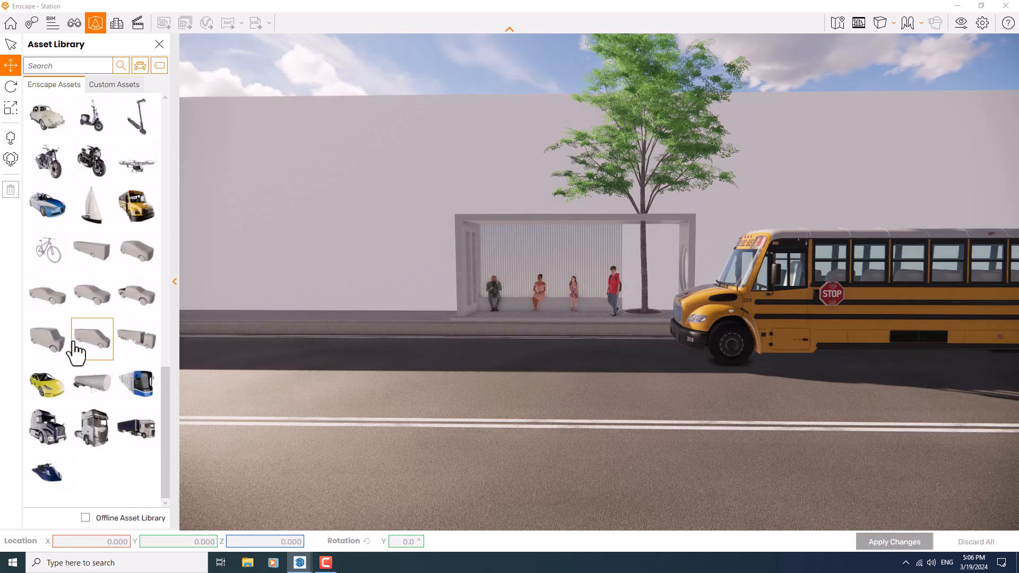
scroll(75, 351, "up", 5)
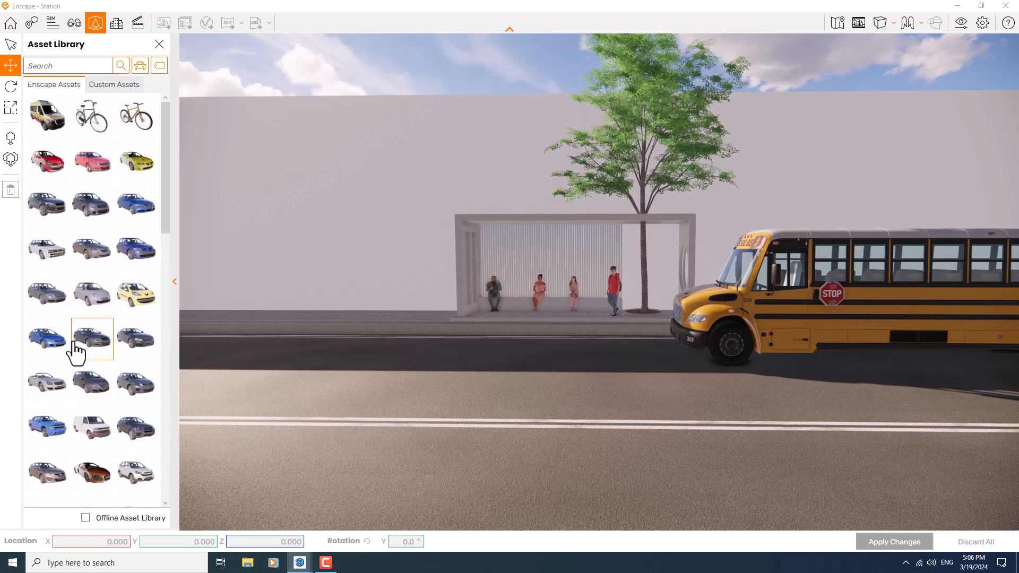
left_click(160, 44)
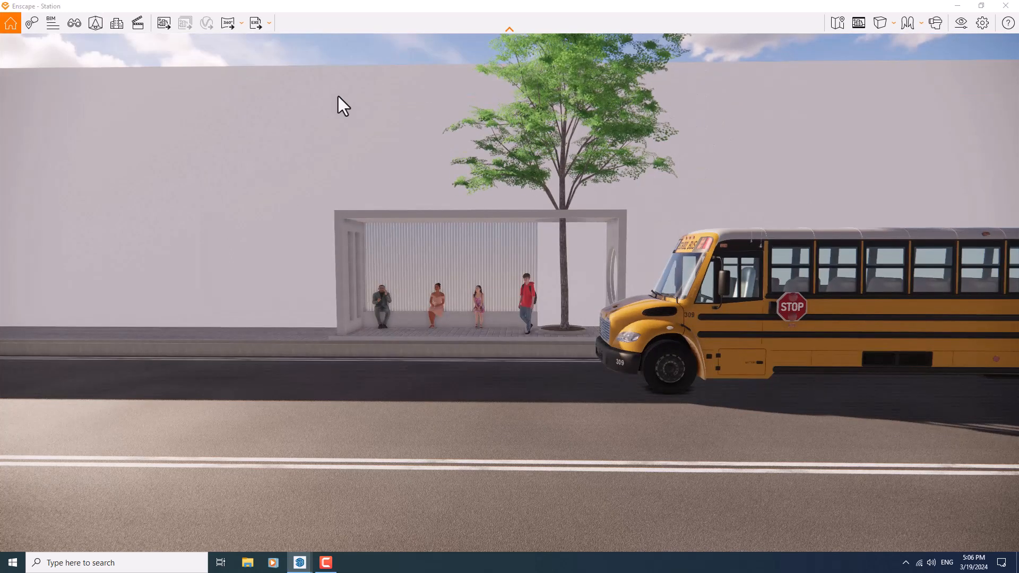
- Start a new view framed closer on the station and bus, with camera pitch 0° and yaw 90°
key("v")
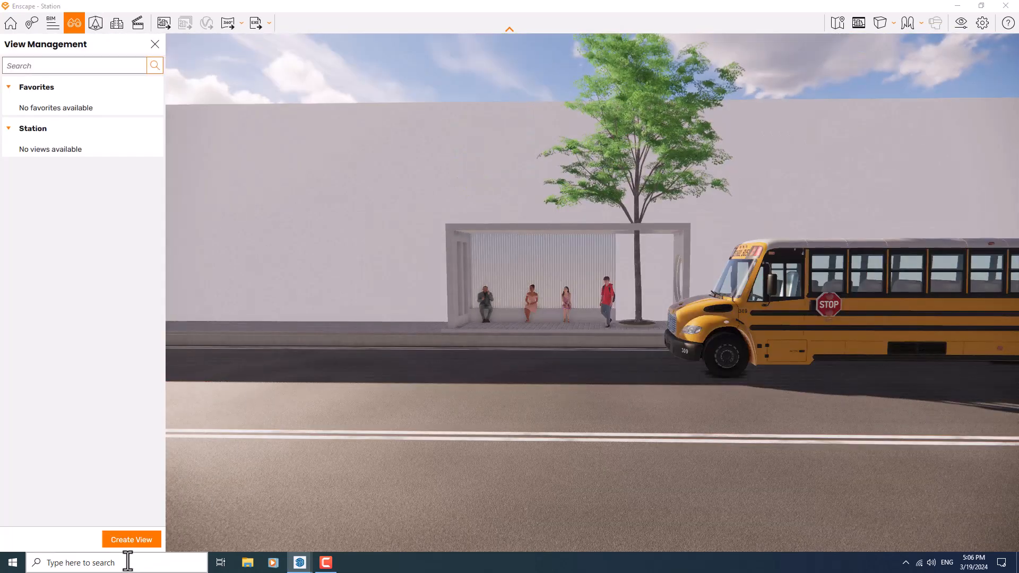
left_click(127, 540)
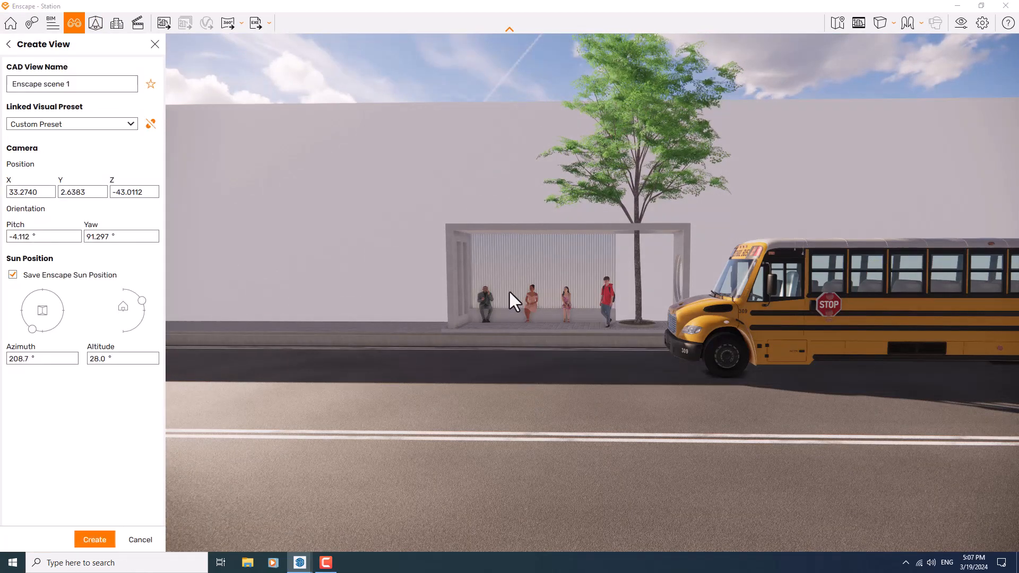
mouse_move(508, 290)
right_mouse_down()
mouse_move(589, 289)
mouse_move(508, 289)
right_mouse_up()
scroll(592, 293, "up", 2)
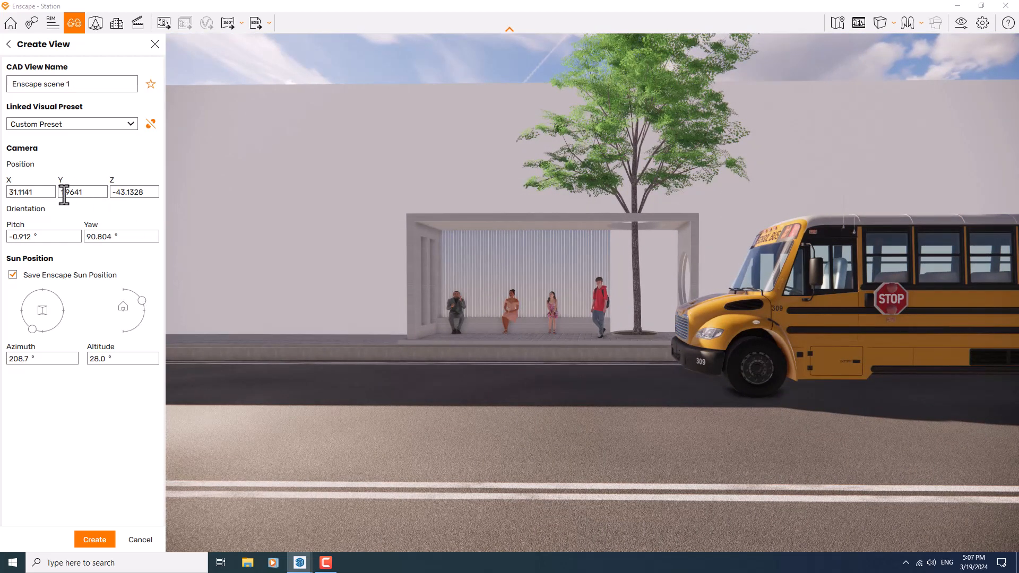
type("0")
key("Return")
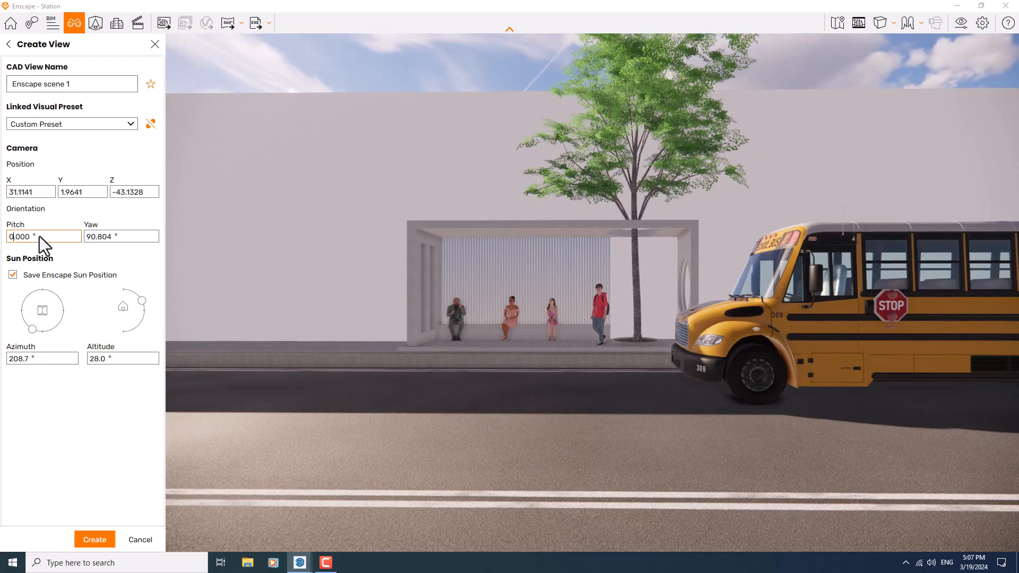
double_click(108, 236)
type("90")
key("Return")
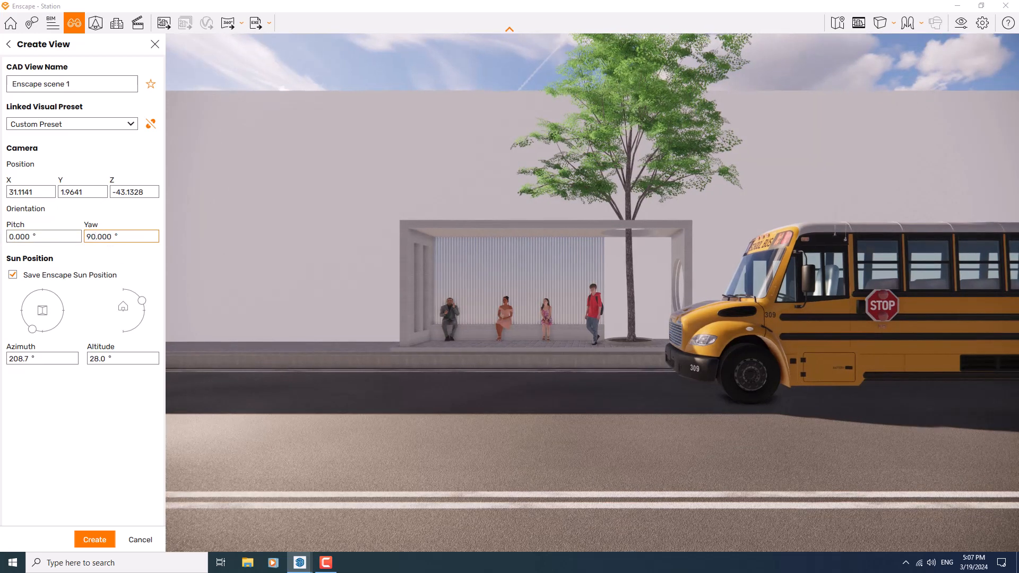
- Name the view 1, unlink its visual preset and set the camera's Y position to 1.7
left_click(150, 123)
left_click_drag(82, 84, 5, 98)
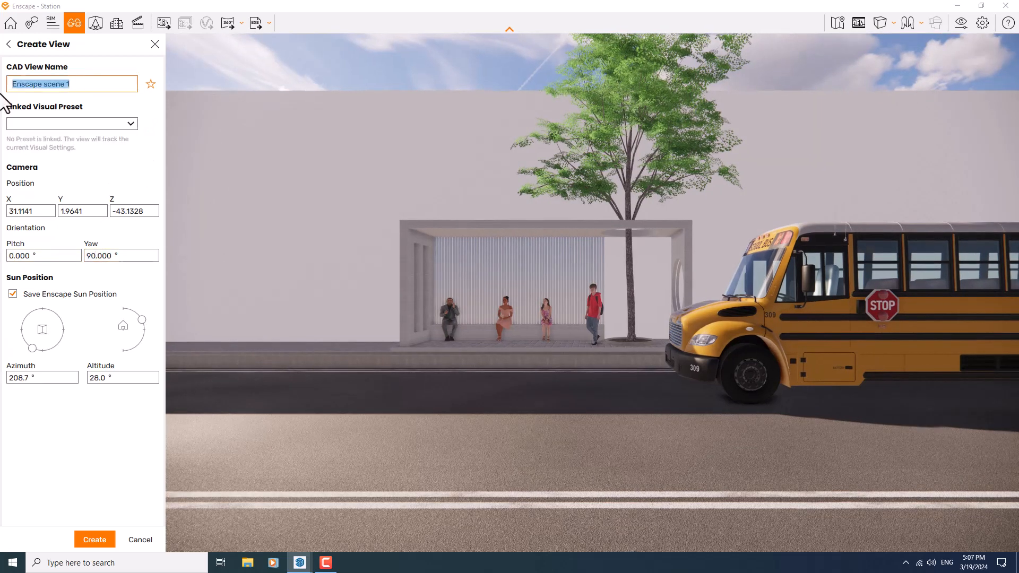
double_click(45, 211)
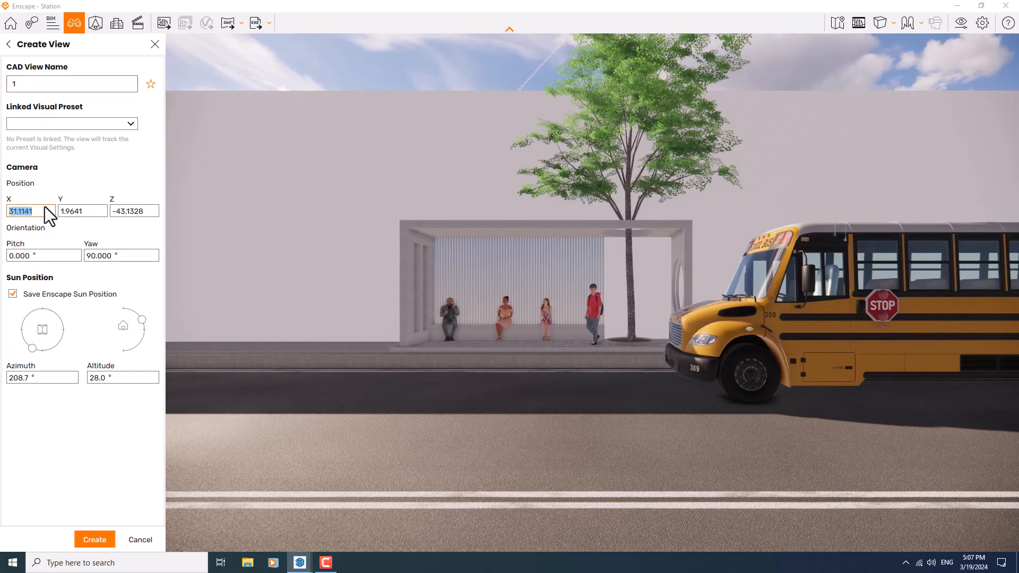
left_click(89, 212)
type("1.7")
key("Return")
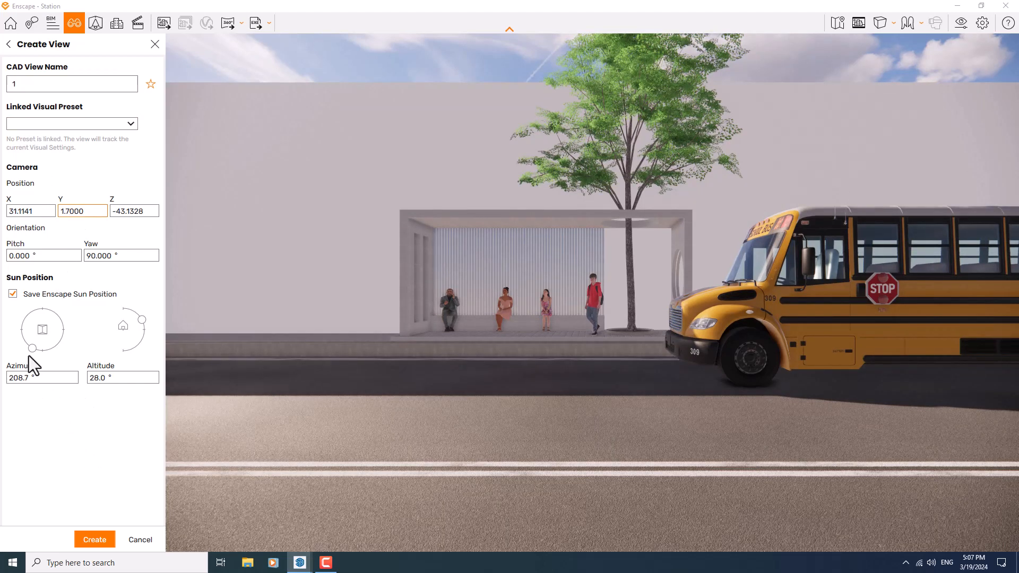
- Move the view's sun to an azimuth of 61.8° and an altitude of about 76° so it lights the station front
left_click_drag(30, 349, 74, 348)
left_click_drag(36, 348, 57, 323)
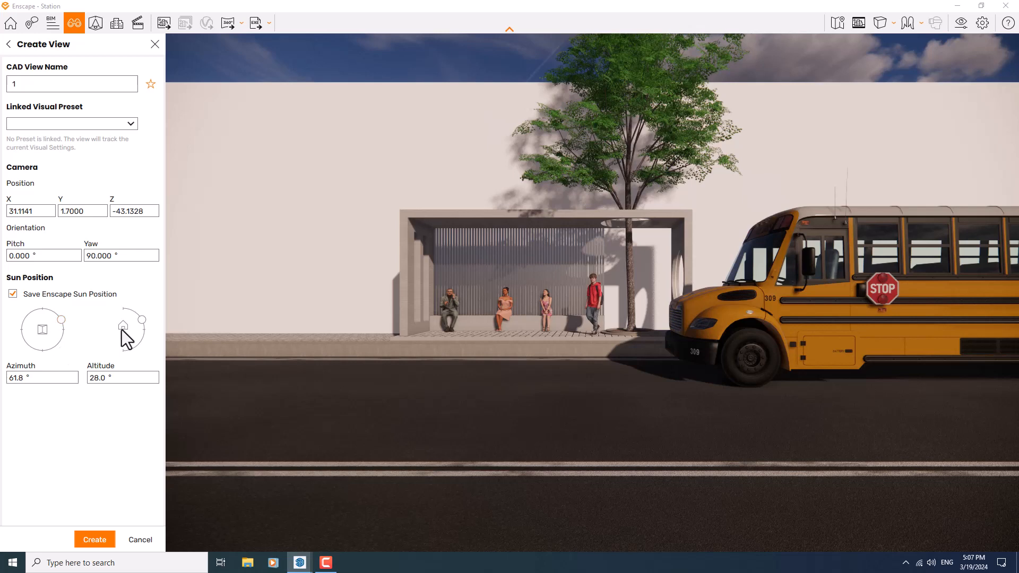
left_click_drag(140, 322, 138, 314)
left_click_drag(132, 299, 127, 309)
- Shift the time of day to early morning and fine-tune the sun to an altitude of 11° and an azimuth of 75.4°
key("u")
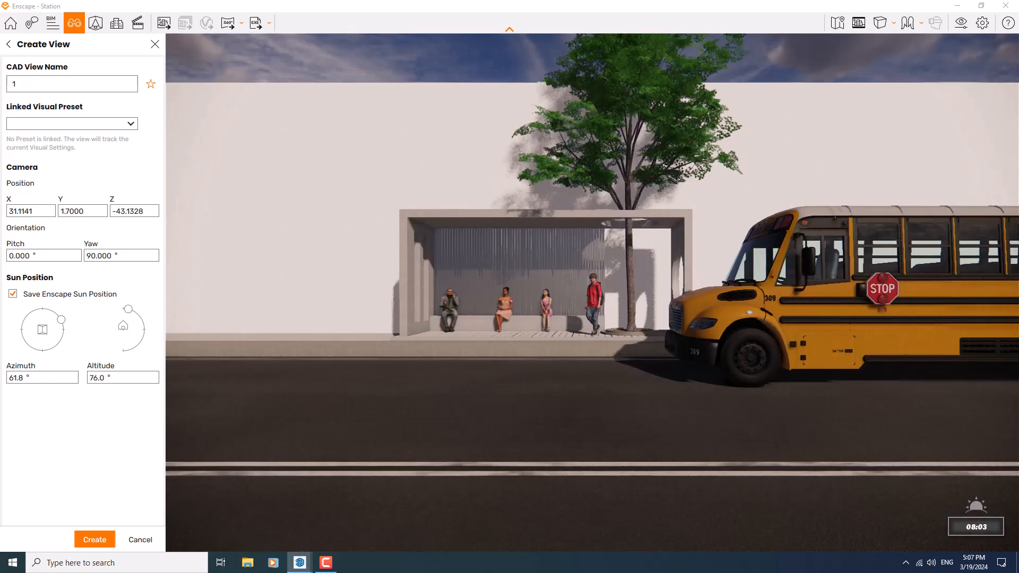
key("i")
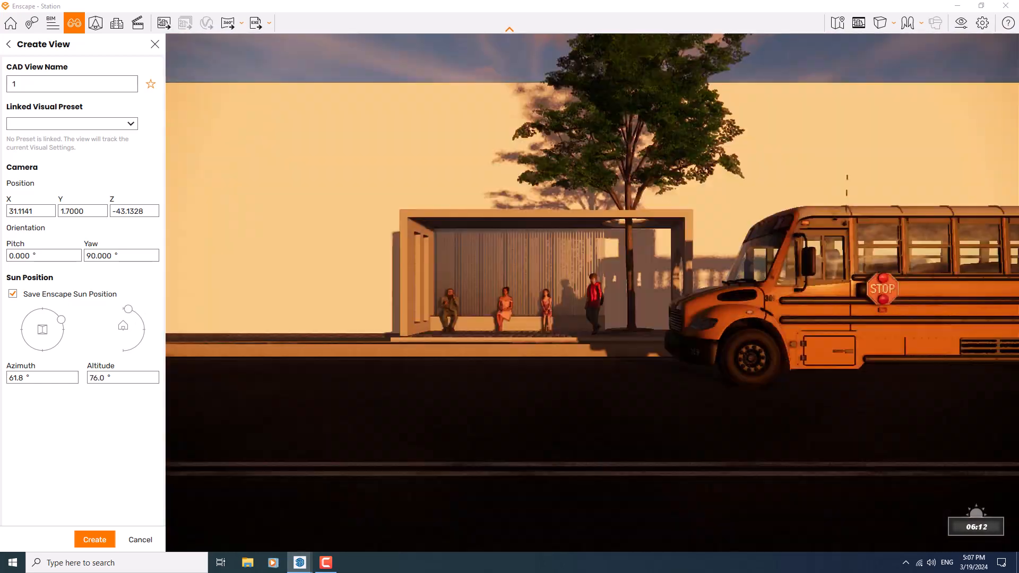
key("u")
key("i")
key("i")
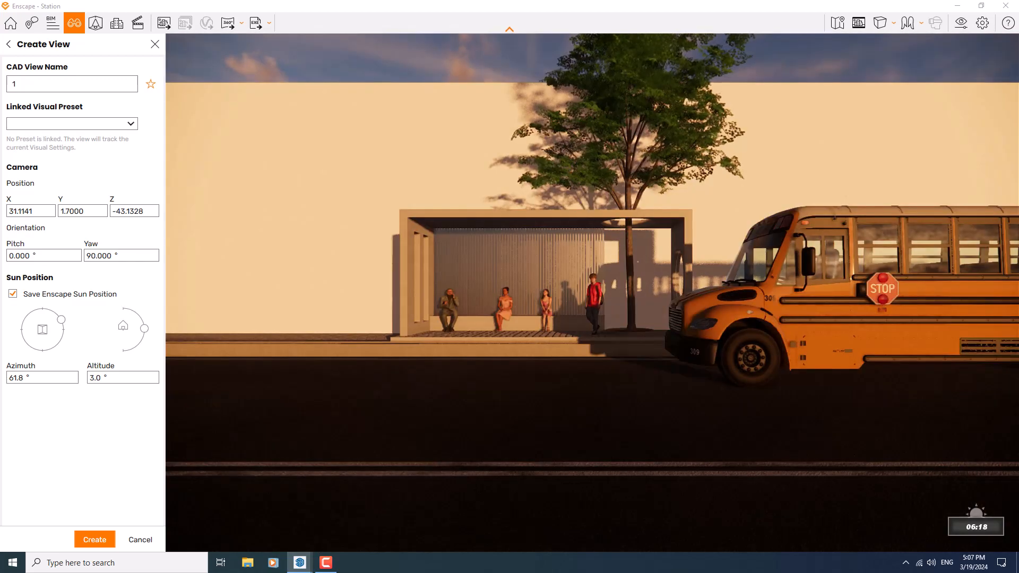
key("i")
key("u")
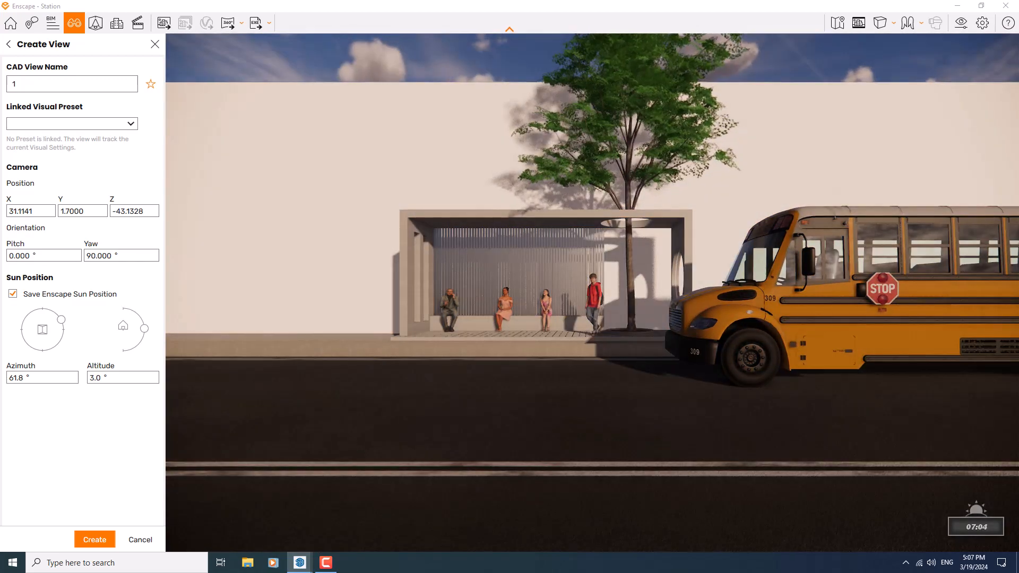
key("i")
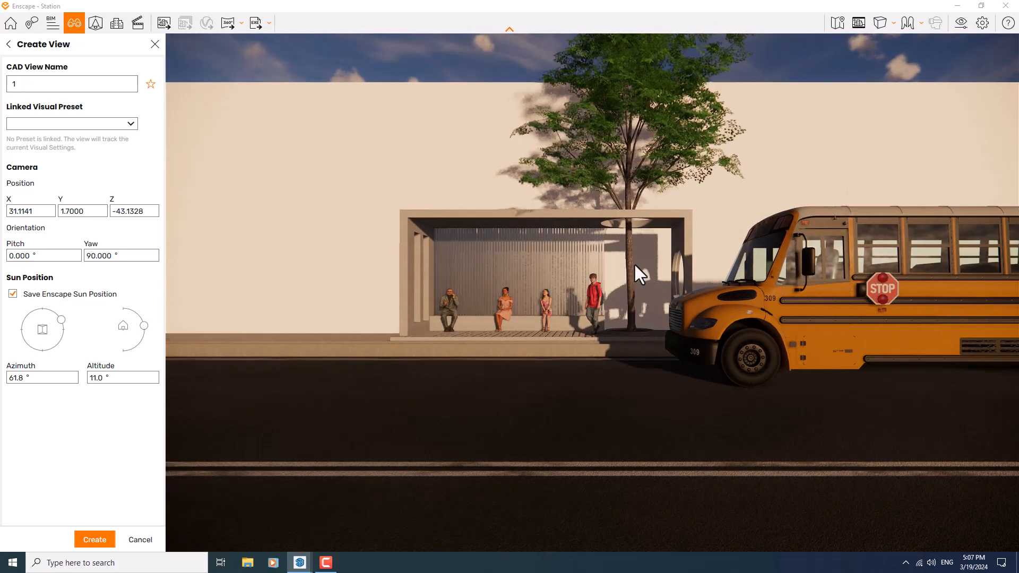
key("shift+i")
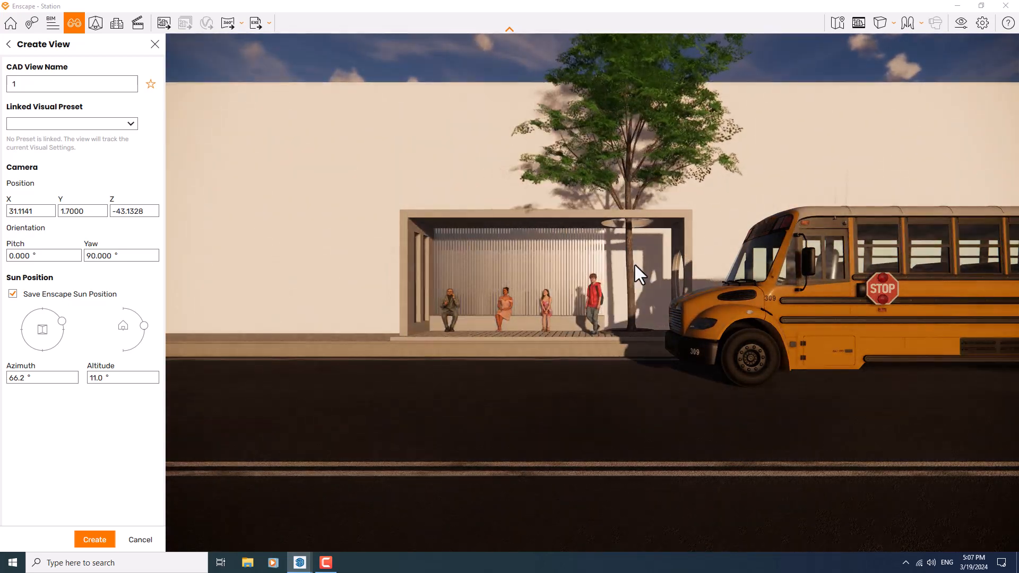
key("shift+i")
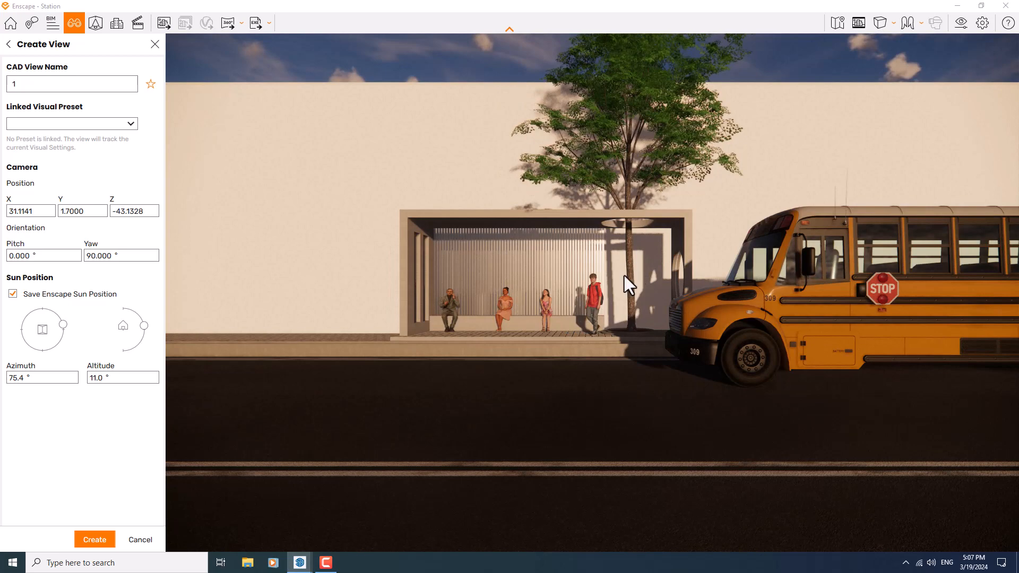
- Create view 1, close view management and turn on the safe frame
left_click(95, 540)
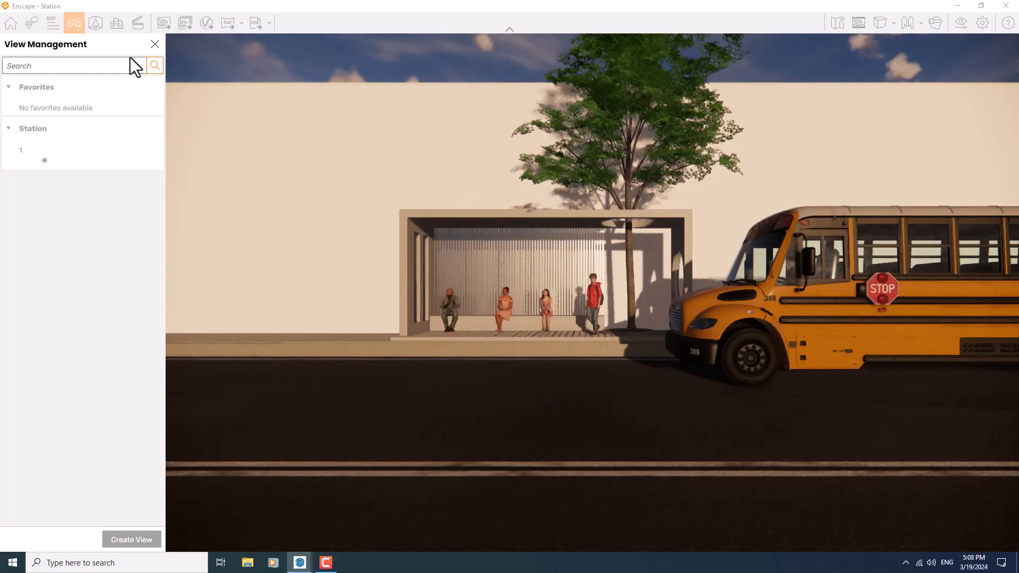
left_click(155, 44)
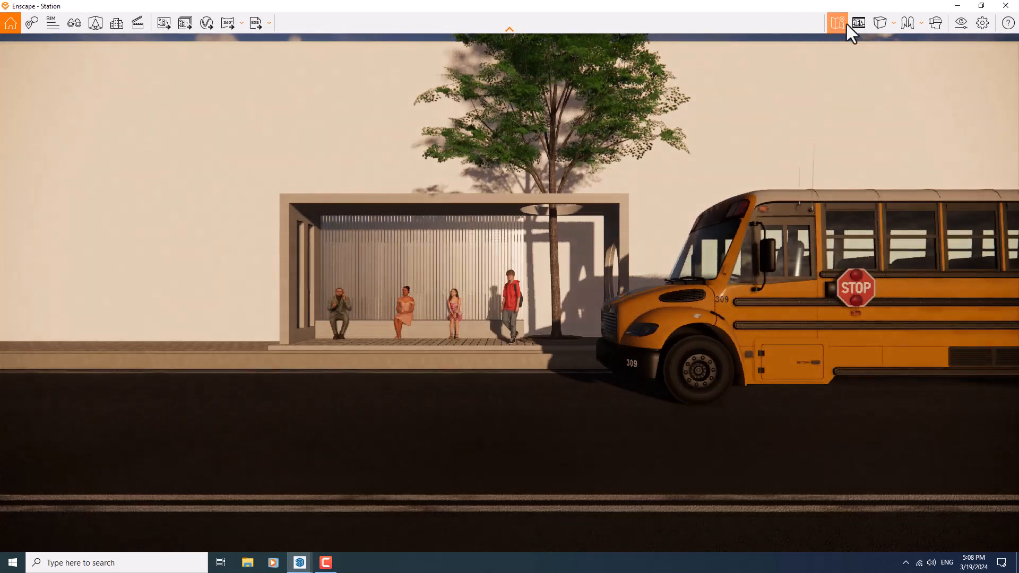
left_click(855, 24)
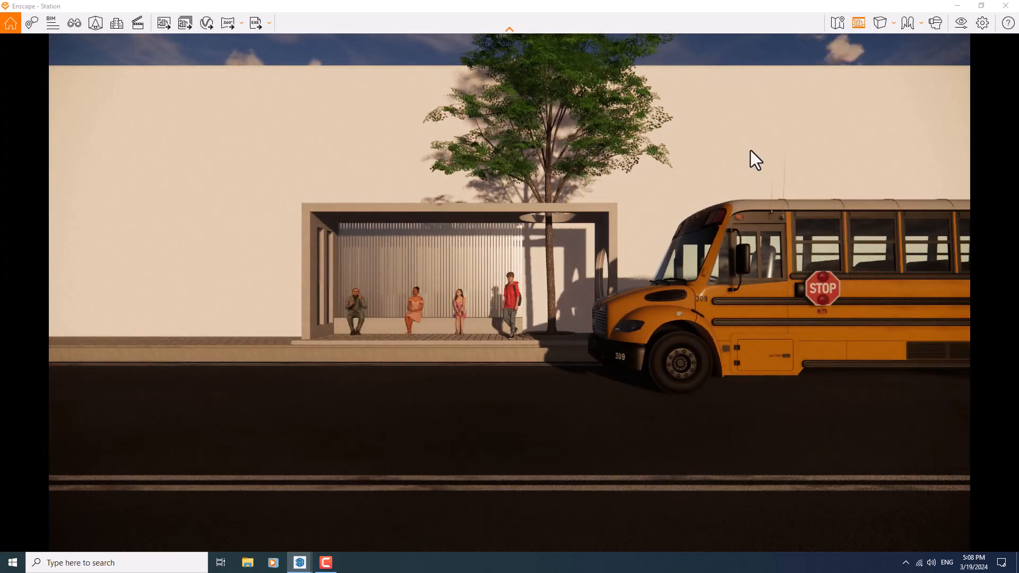
- In the visual settings, set cloud density, variety, cirrus amount and contrails to 0 and choose another horizon source
left_click(960, 24)
left_click(480, 113)
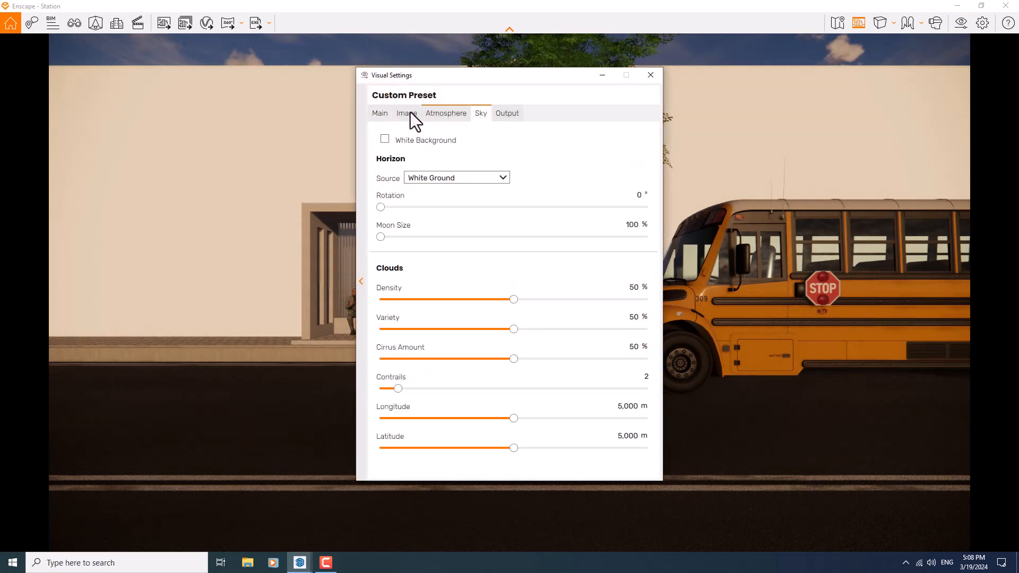
left_click_drag(513, 302, 364, 329)
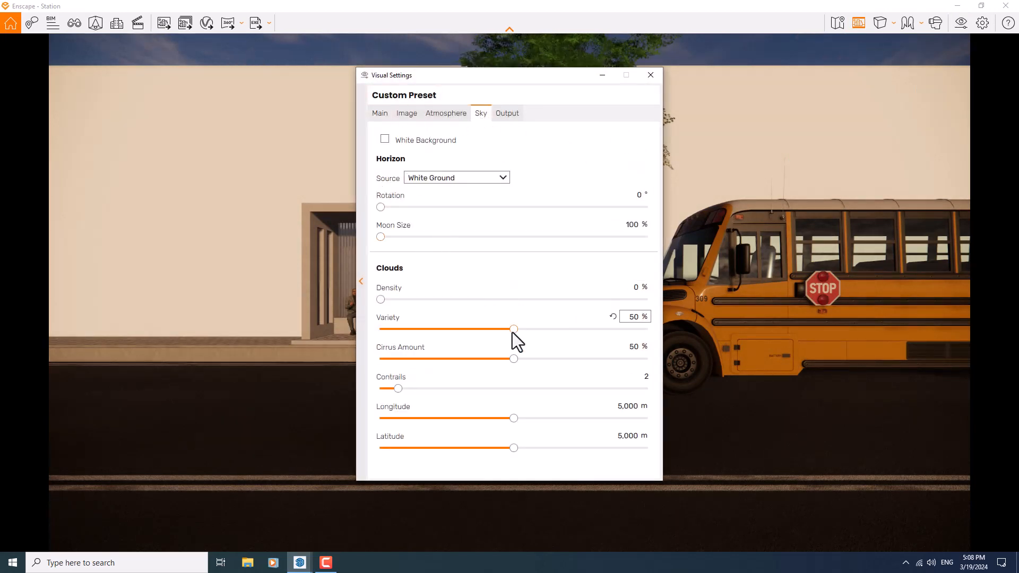
left_click_drag(513, 329, 331, 332)
left_click_drag(512, 351, 361, 358)
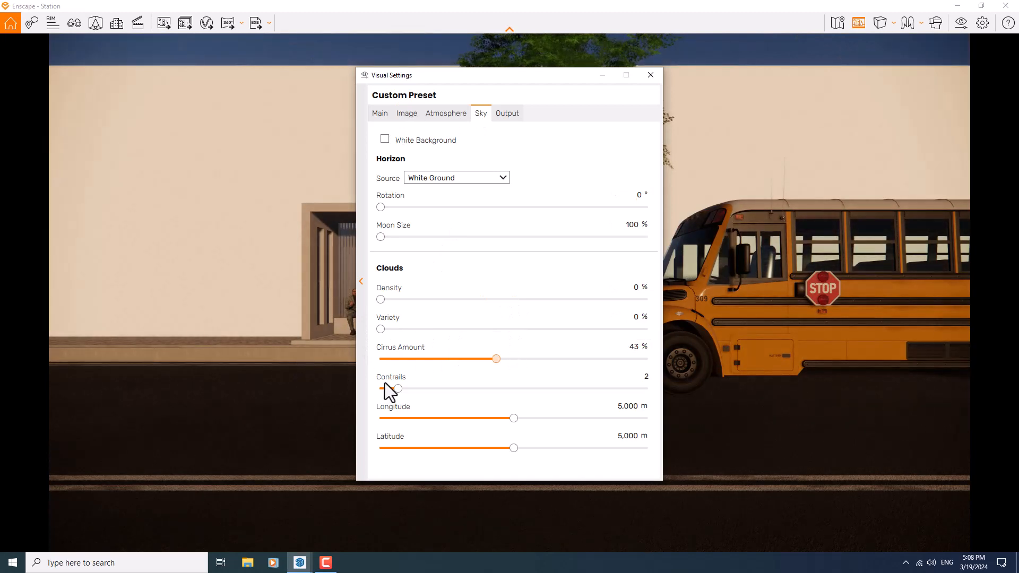
left_click_drag(399, 392, 365, 393)
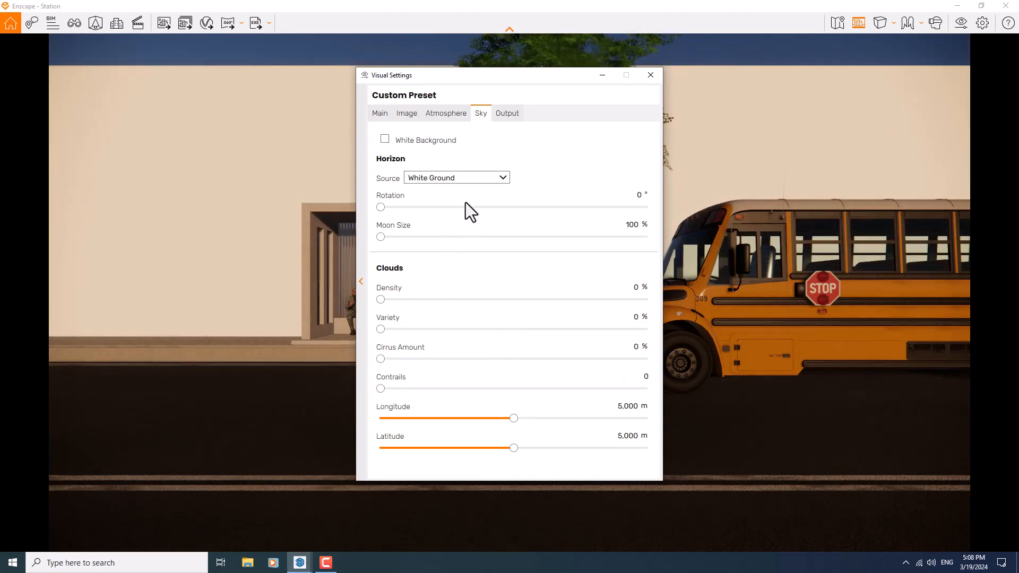
left_click(473, 179)
left_click(445, 301)
- Move the visual settings window off the station and disable the camera's auto exposure
left_click(448, 114)
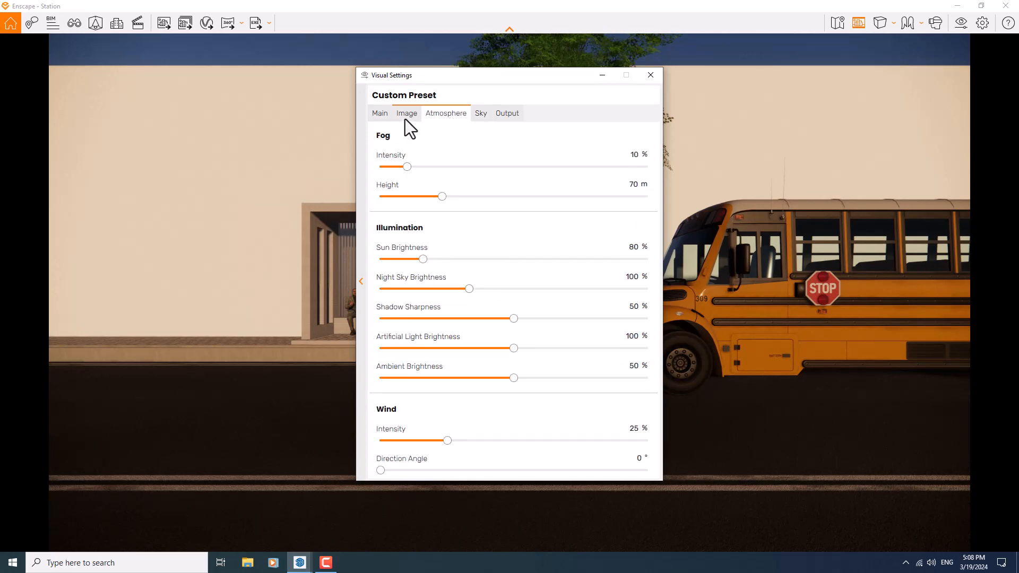
left_click(381, 114)
left_click_drag(520, 82, 151, 66)
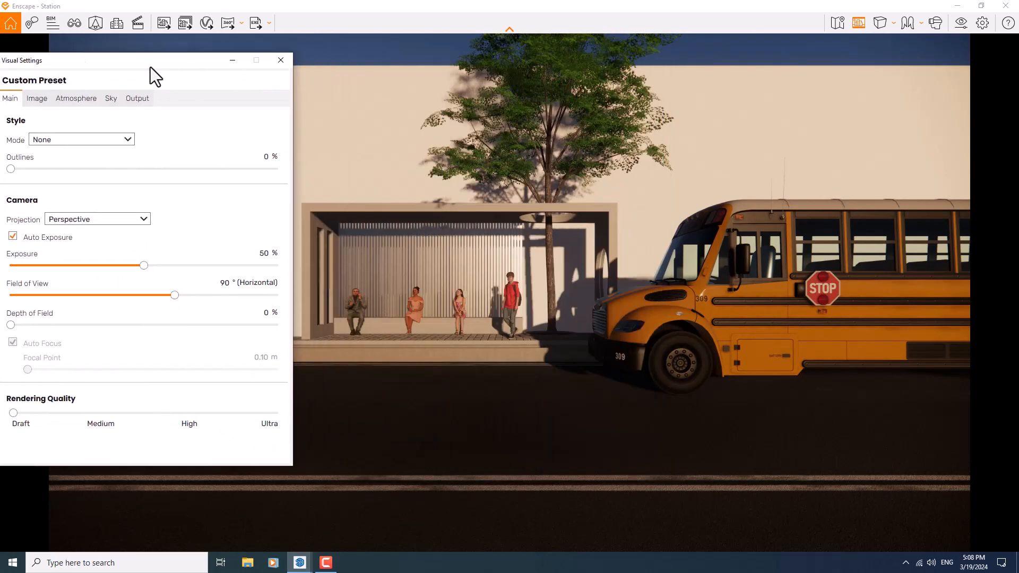
left_click(60, 244)
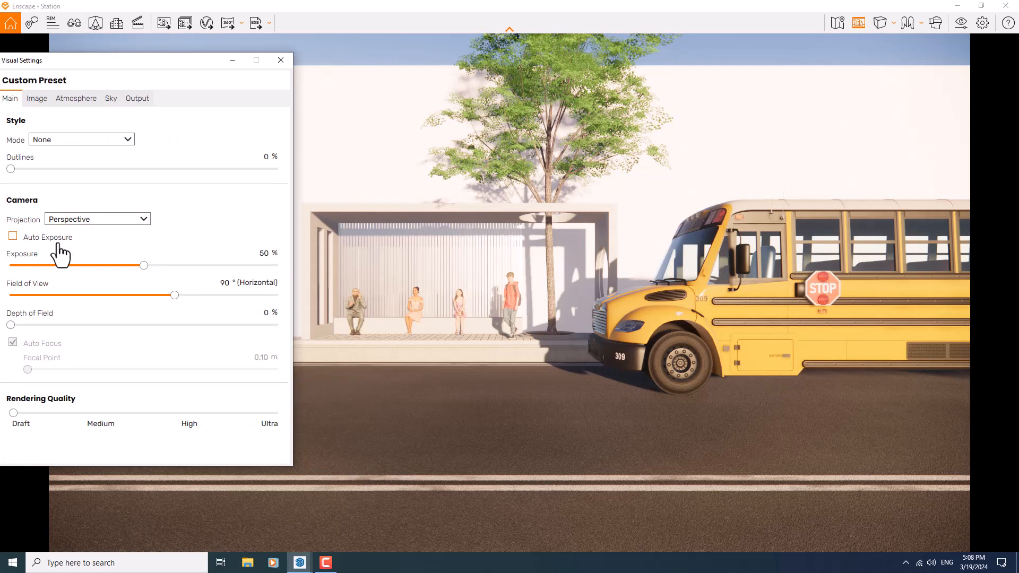
- Re-enable the camera's auto exposure, shift the view sideways along the station and set the exposure to 66%
left_click(58, 245)
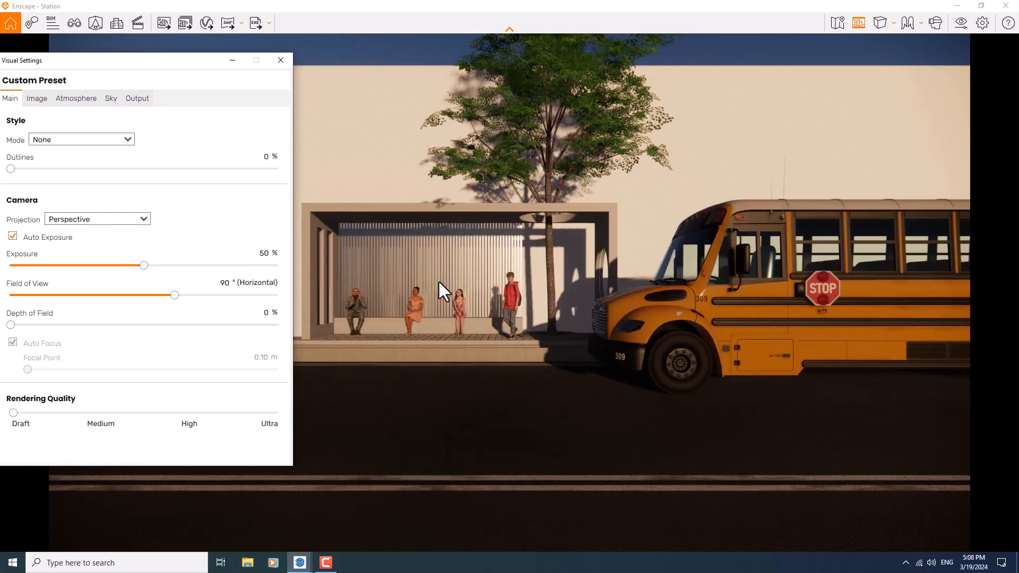
key("a")
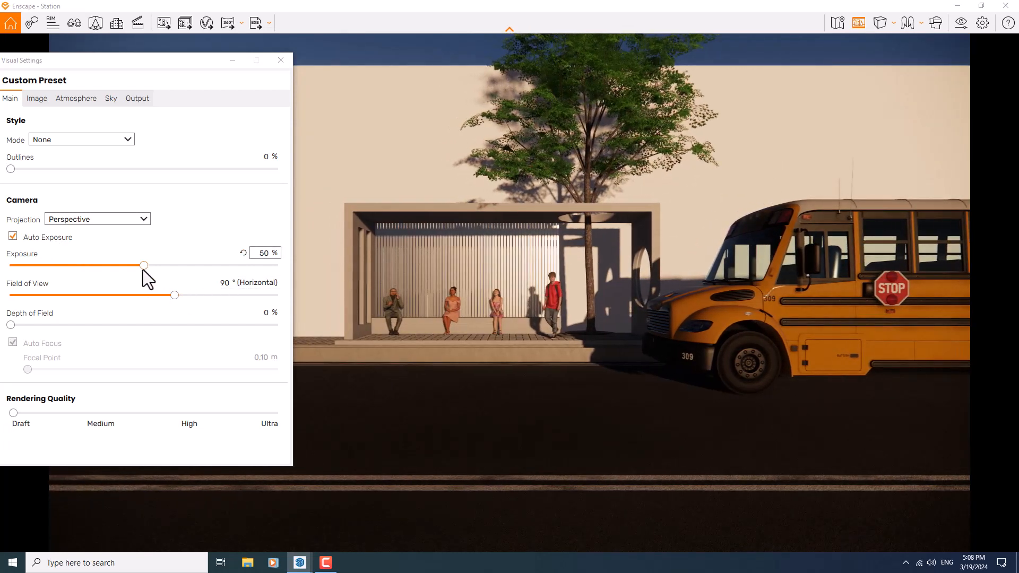
left_click_drag(143, 267, 183, 269)
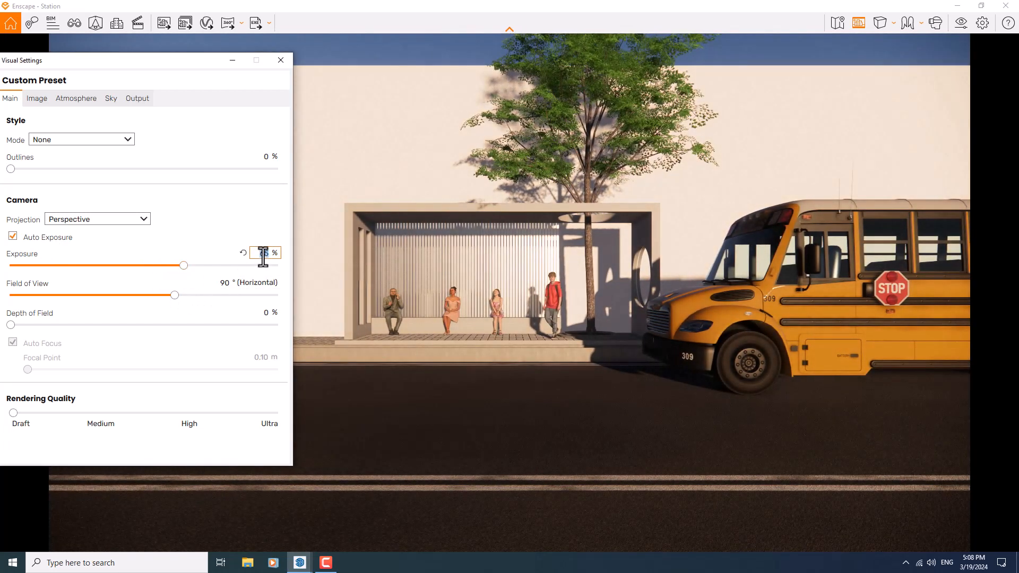
key("Up")
- Narrow the camera's horizontal field of view to 62° and set the outlines to 11%
left_click_drag(177, 296, 119, 295)
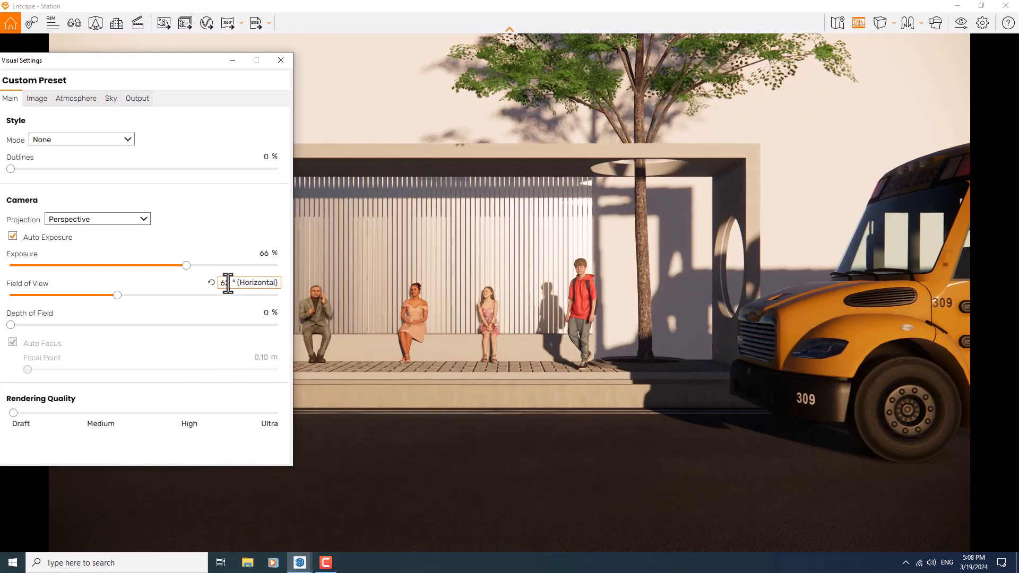
left_click_drag(13, 167, 81, 170)
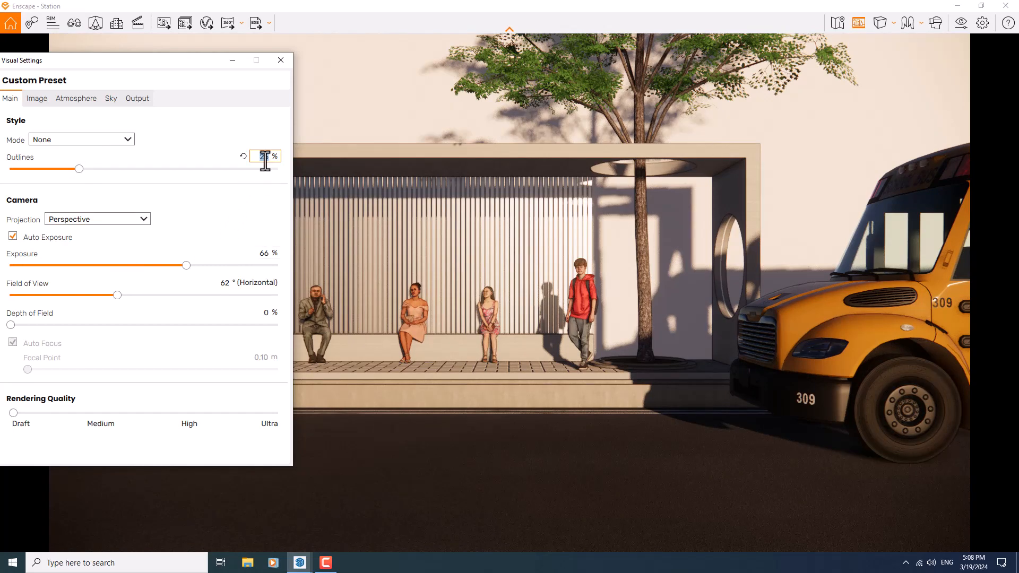
type("11")
key("Return")
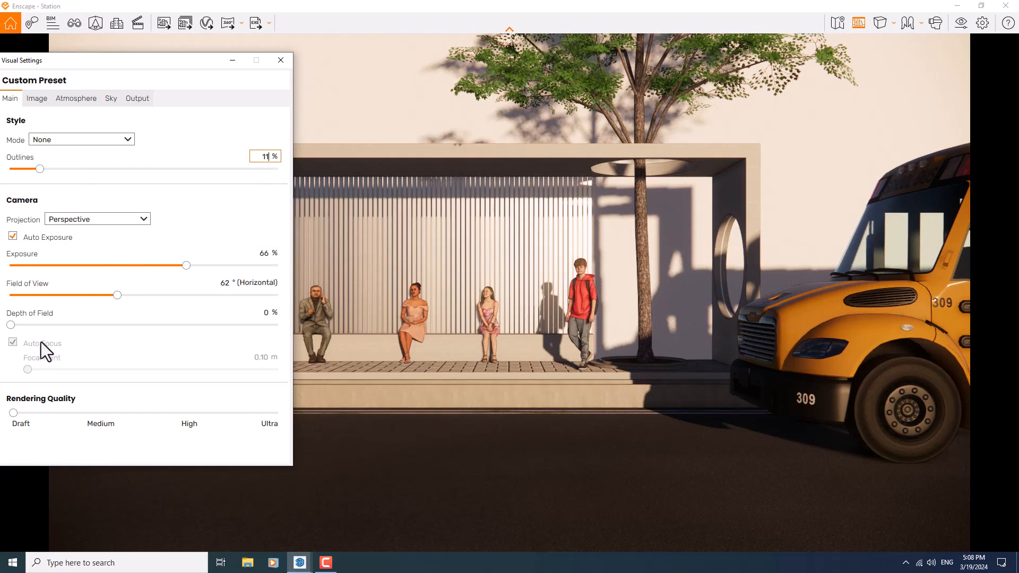
- Set the depth of field to 13% with auto focus off and the focal point at 10.84 m
left_click_drag(10, 325, 84, 326)
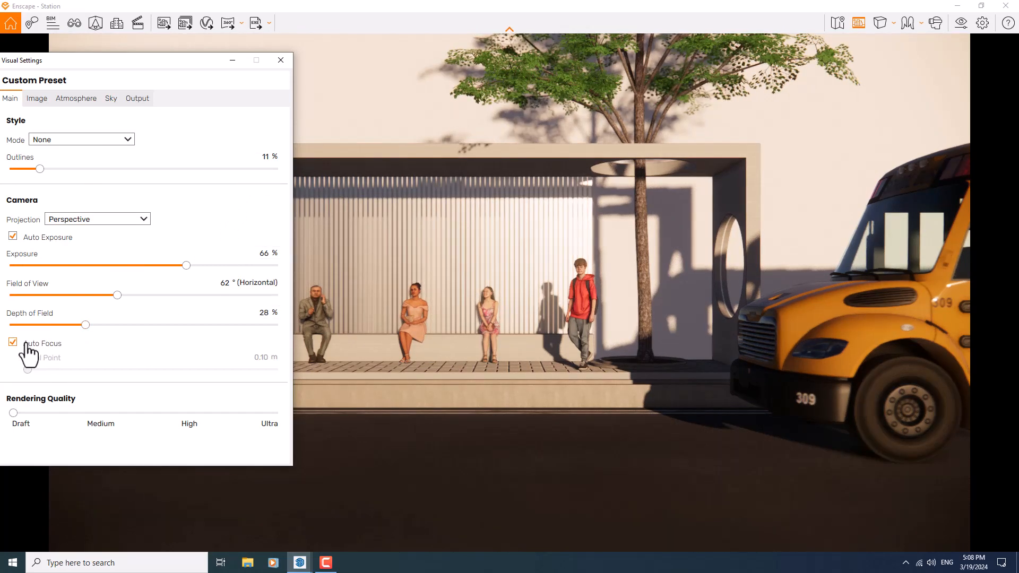
left_click(25, 345)
left_click_drag(135, 368, 139, 369)
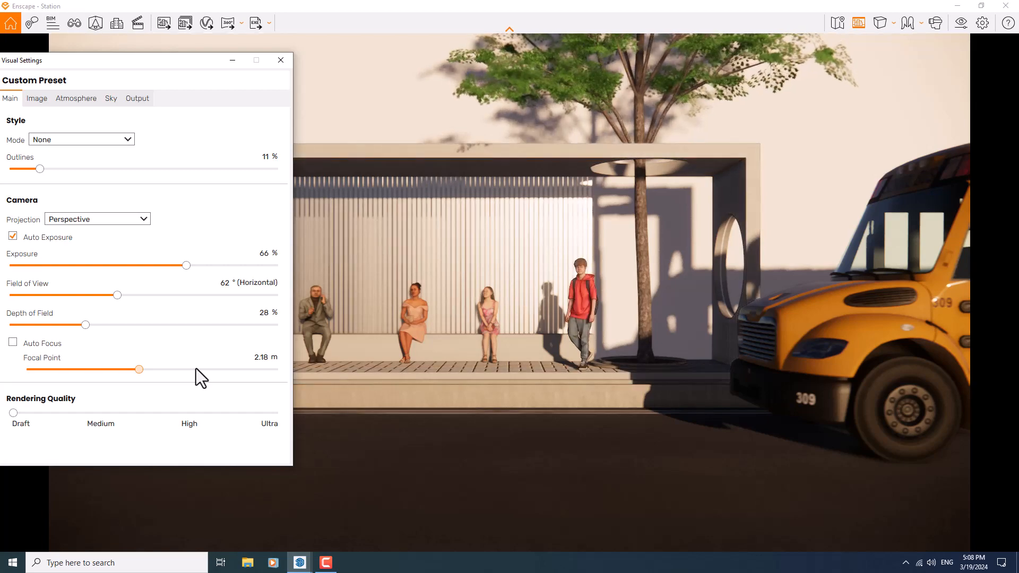
left_click(196, 368)
left_click_drag(86, 327, 46, 323)
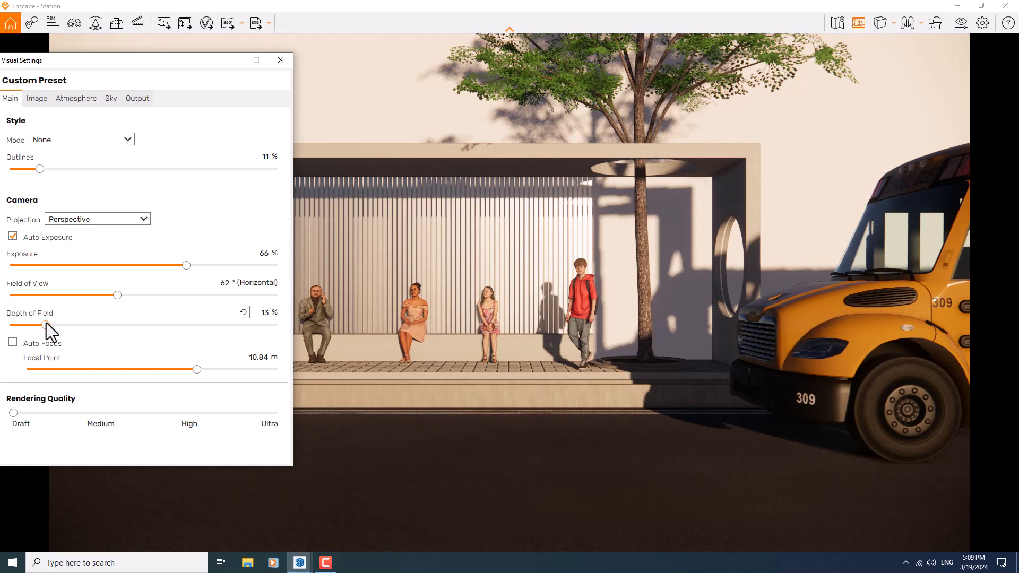
- In the image corrections, set the color temperature to 8,106 K and the saturation to 99%
left_click(29, 100)
left_click(32, 142)
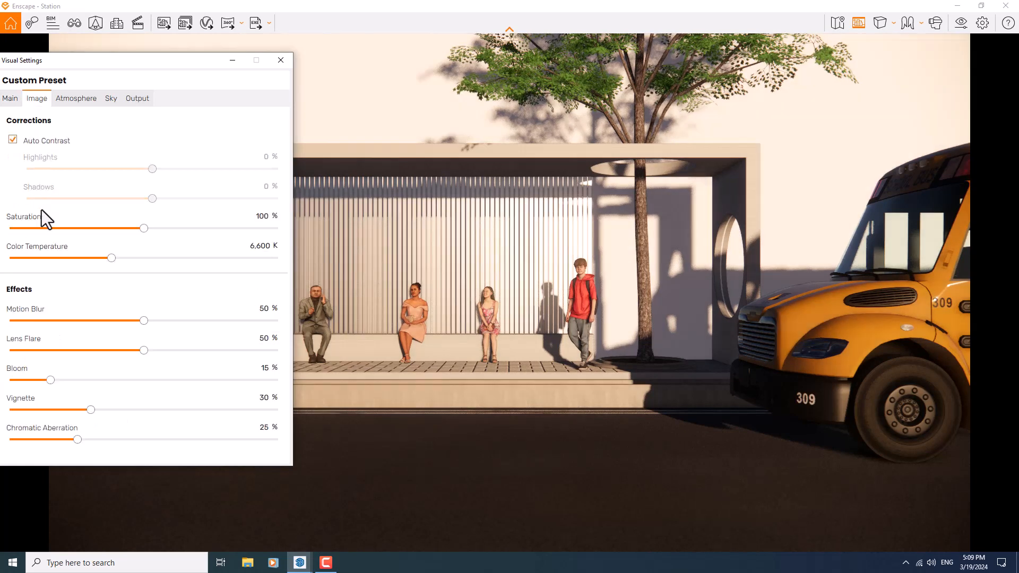
left_click_drag(112, 261, 59, 229)
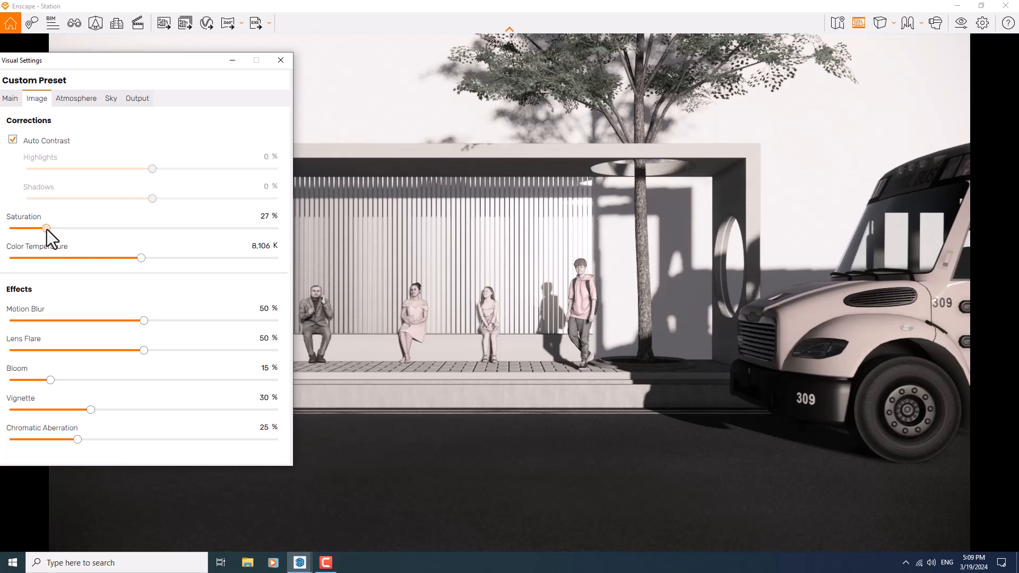
left_click_drag(47, 229, 142, 229)
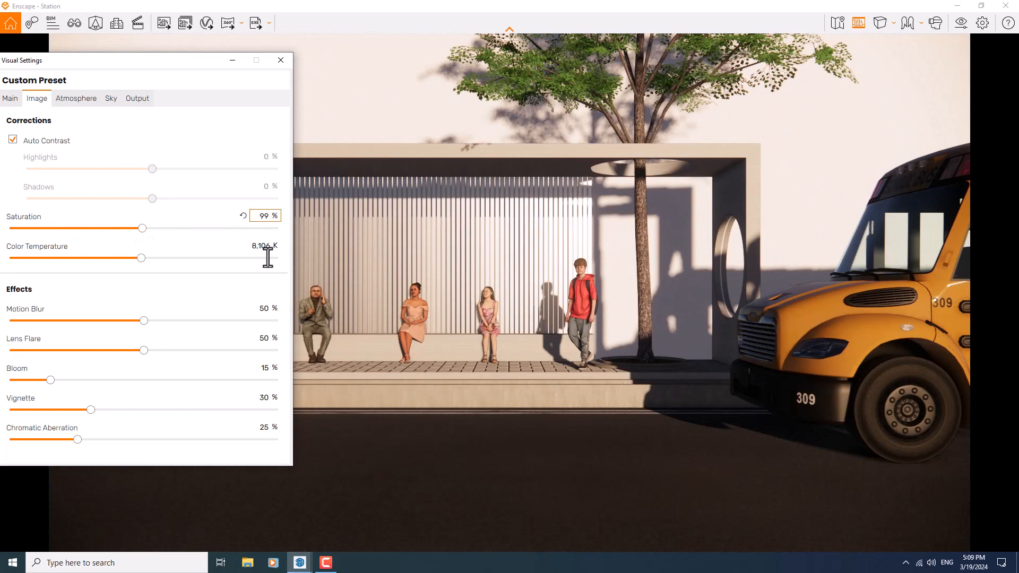
- Reduce the image effects: bloom to 3%, lens flare to 20%, motion blur to 8%, and lower the chromatic aberration
left_click_drag(51, 380, 20, 381)
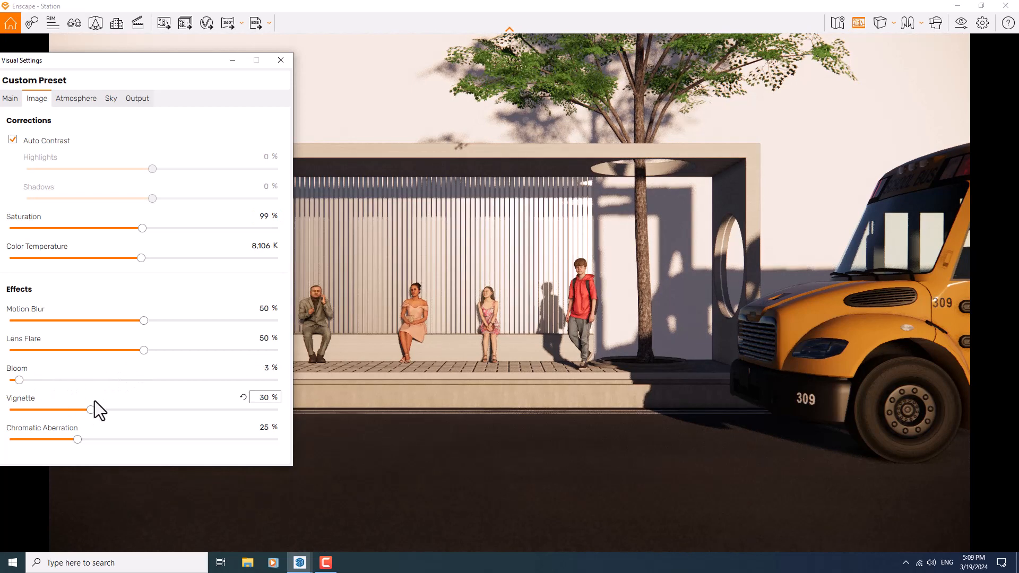
left_click(141, 350)
left_click_drag(113, 350, 63, 351)
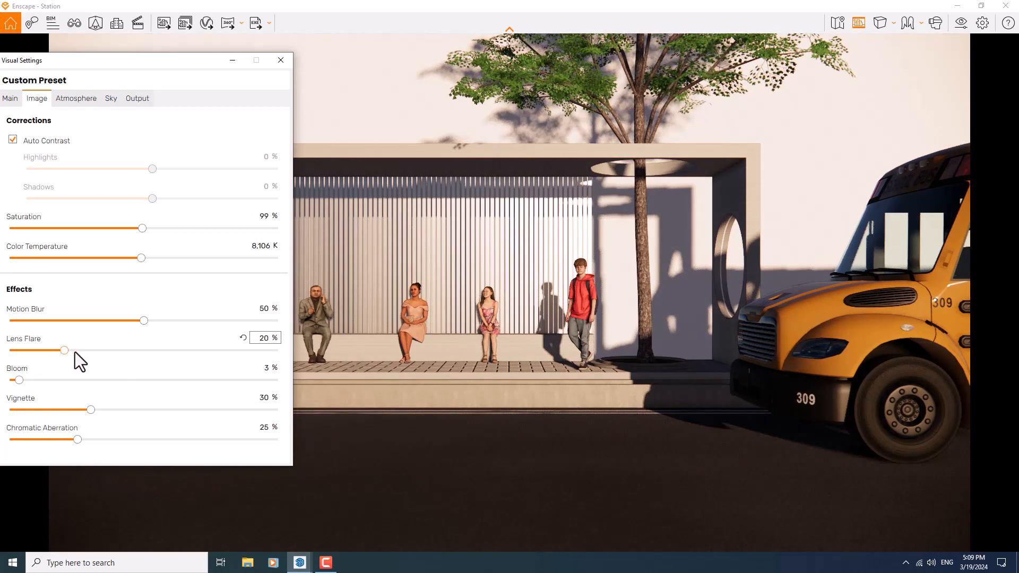
left_click_drag(143, 320, 32, 320)
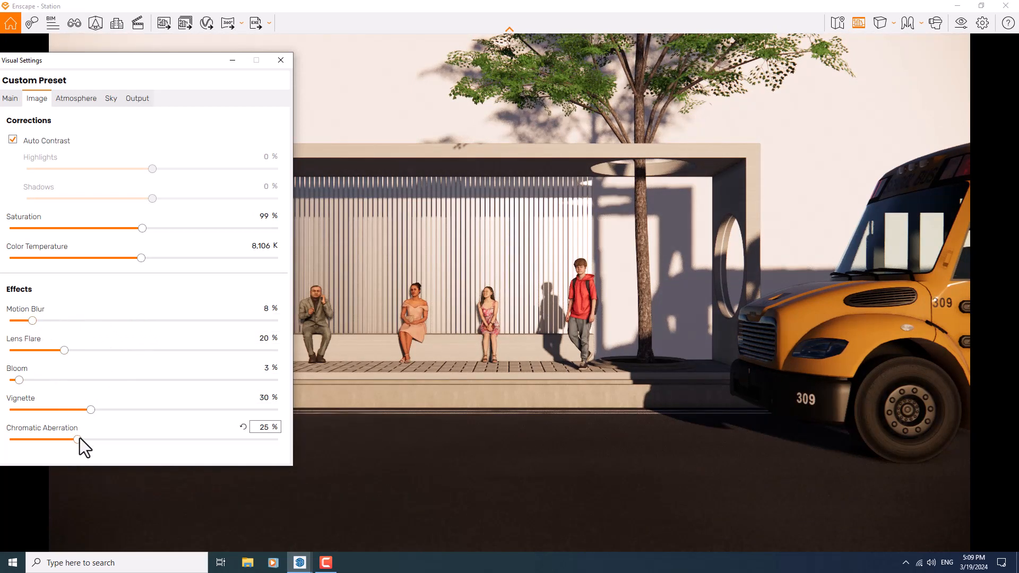
left_click_drag(78, 439, 37, 439)
- Set the shadow sharpness in the atmosphere illumination to 69% and close the visual settings
left_click(79, 101)
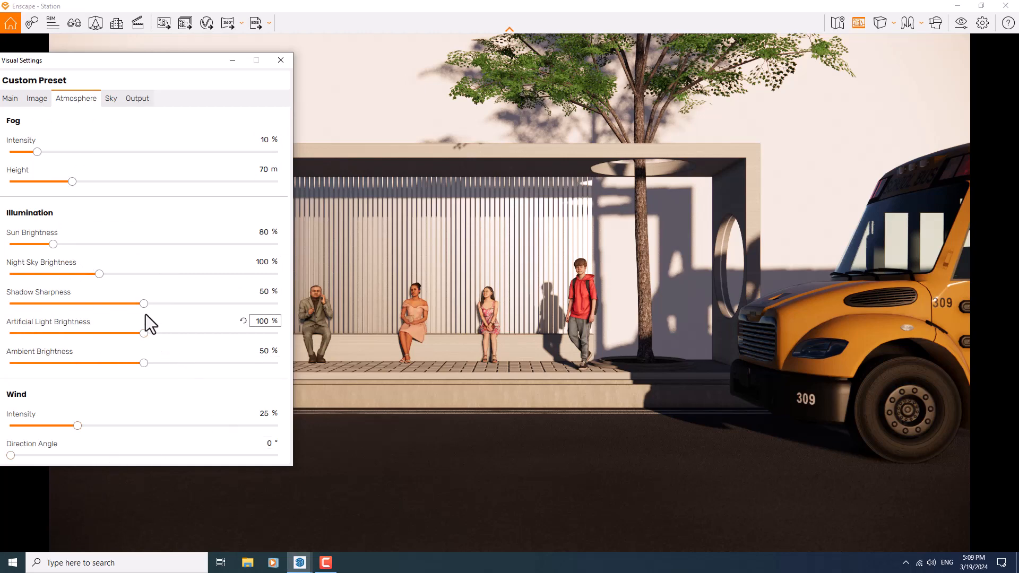
left_click_drag(148, 303, 202, 305)
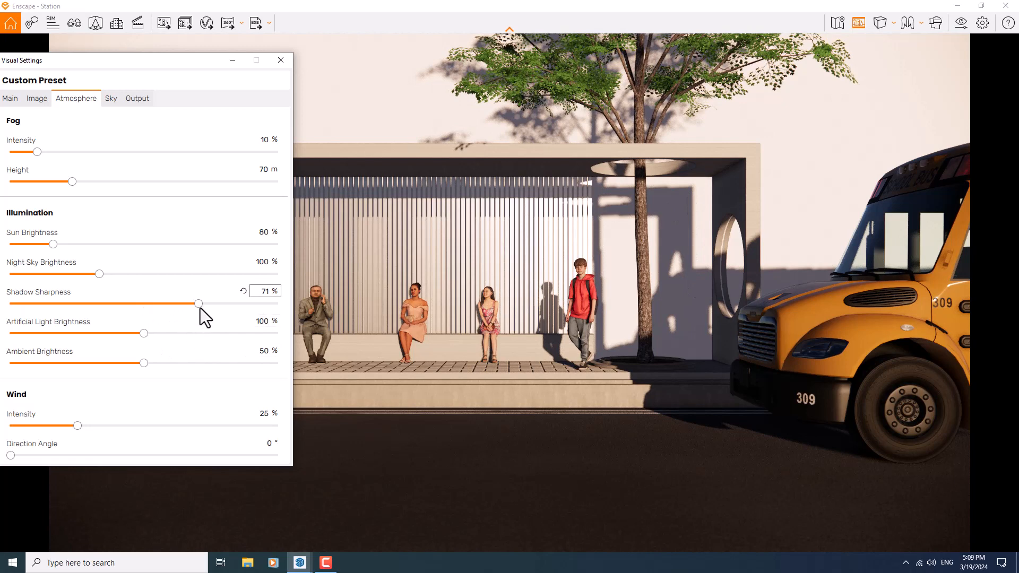
left_click(87, 303)
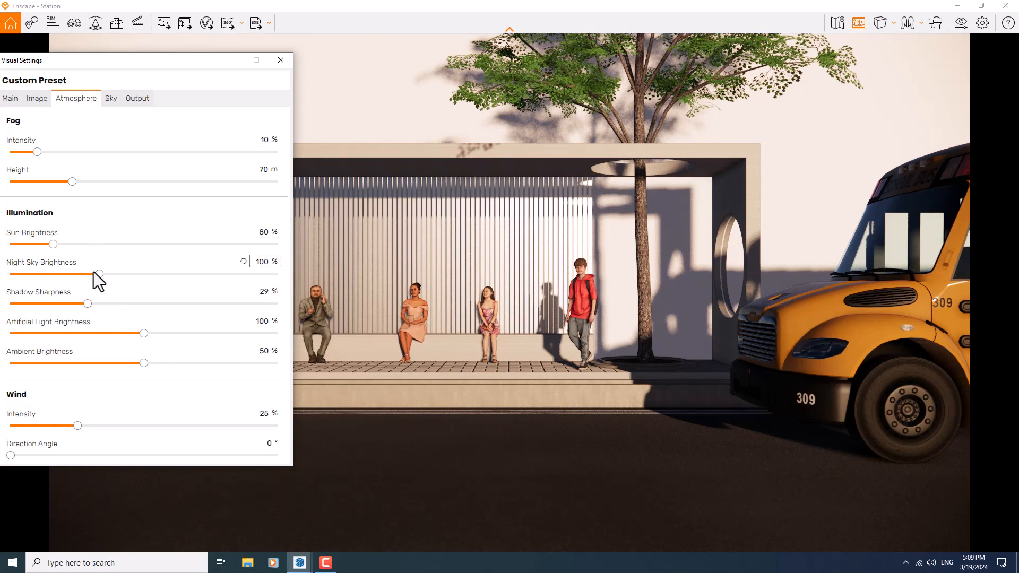
left_click_drag(88, 304, 98, 304)
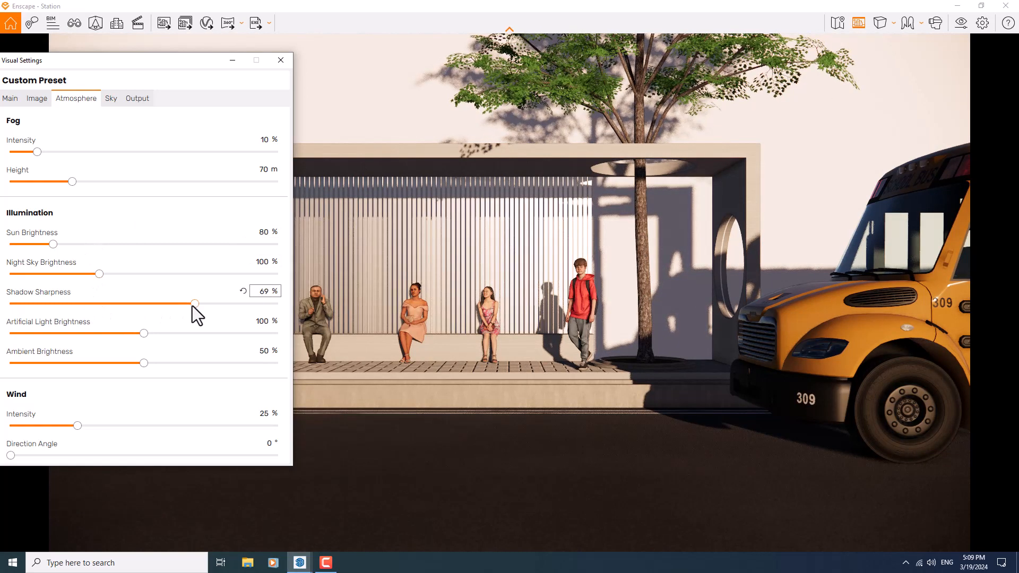
left_click(276, 60)
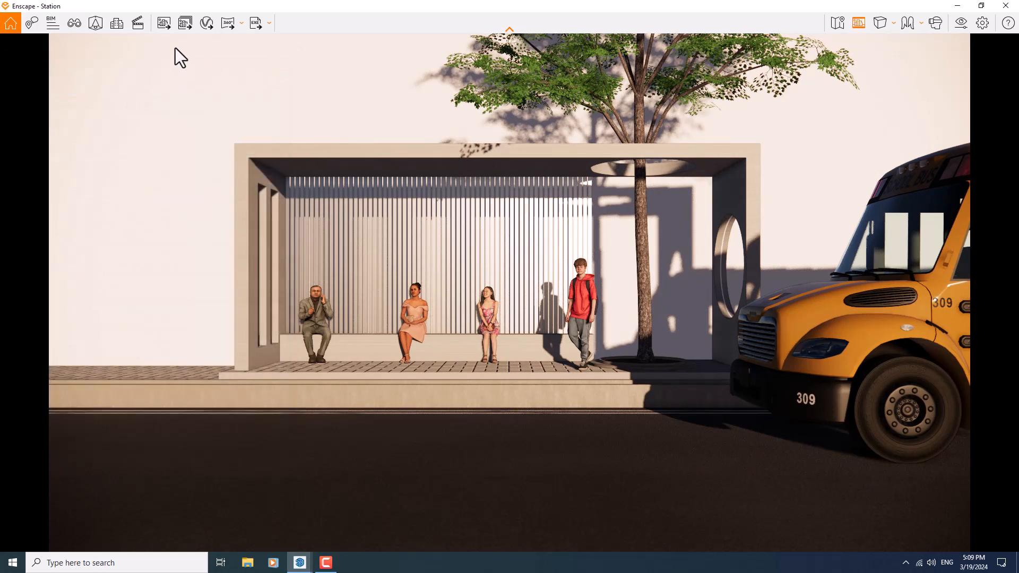
- Render the current view and save it to the Desktop as a PNG file named Station
left_click(164, 23)
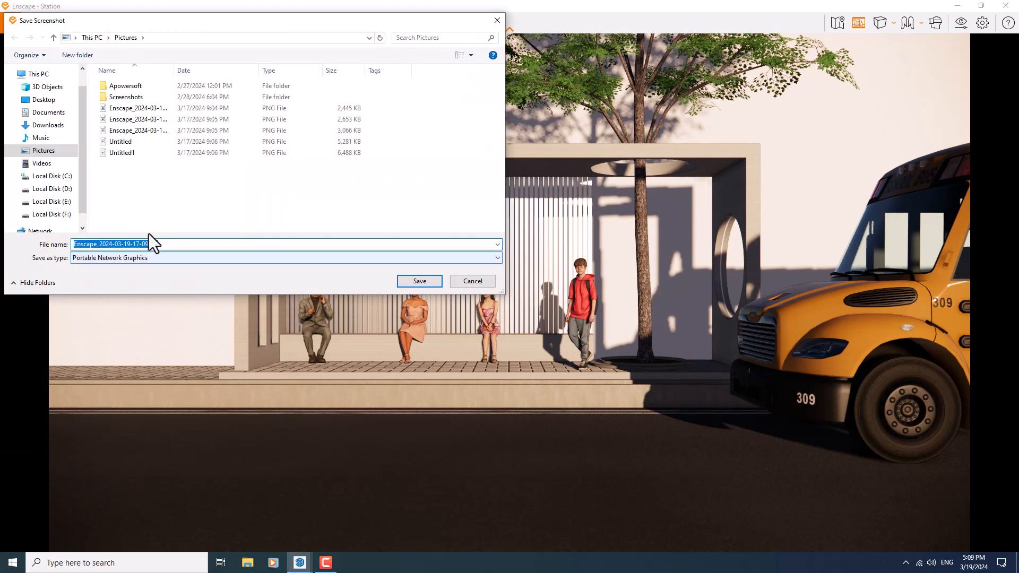
left_click(69, 39)
left_click(134, 198)
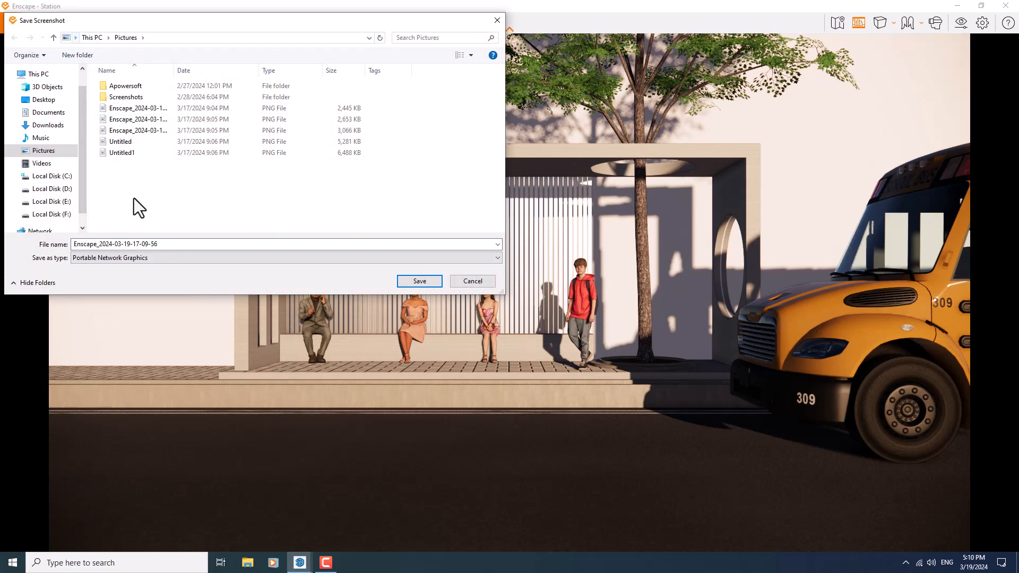
left_click(76, 42)
left_click(93, 49)
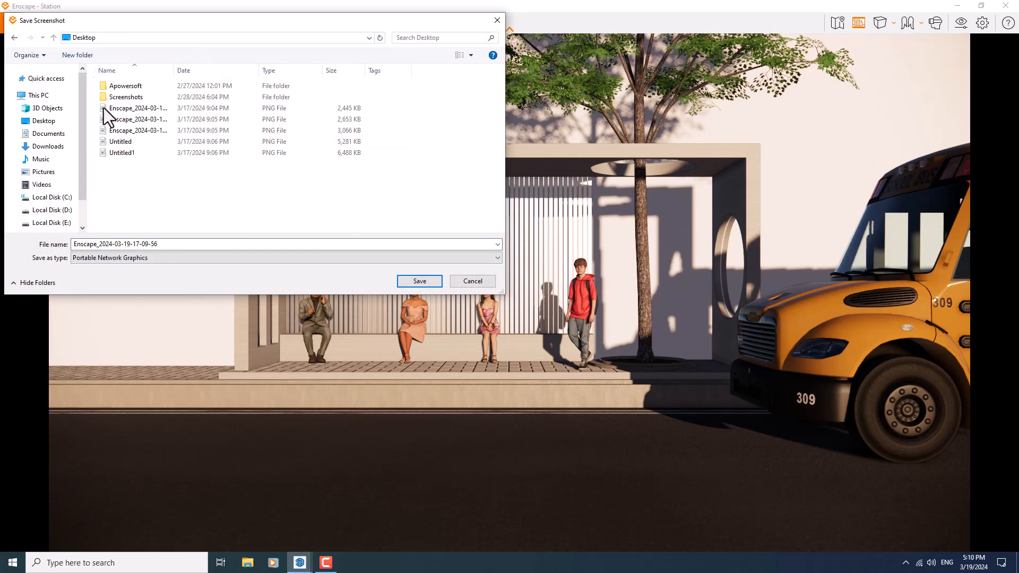
double_click(165, 244)
type("Station")
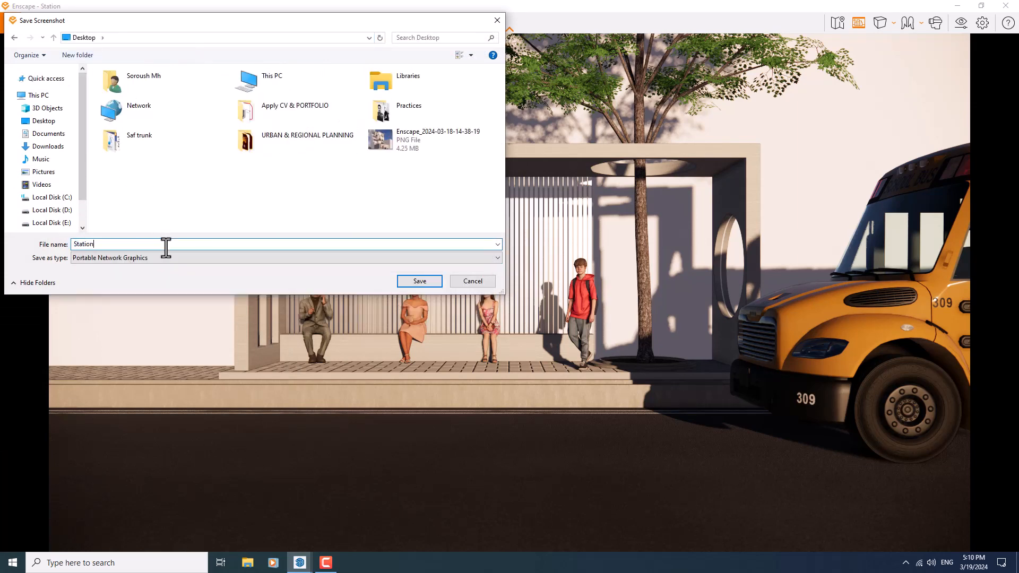
key("Return")
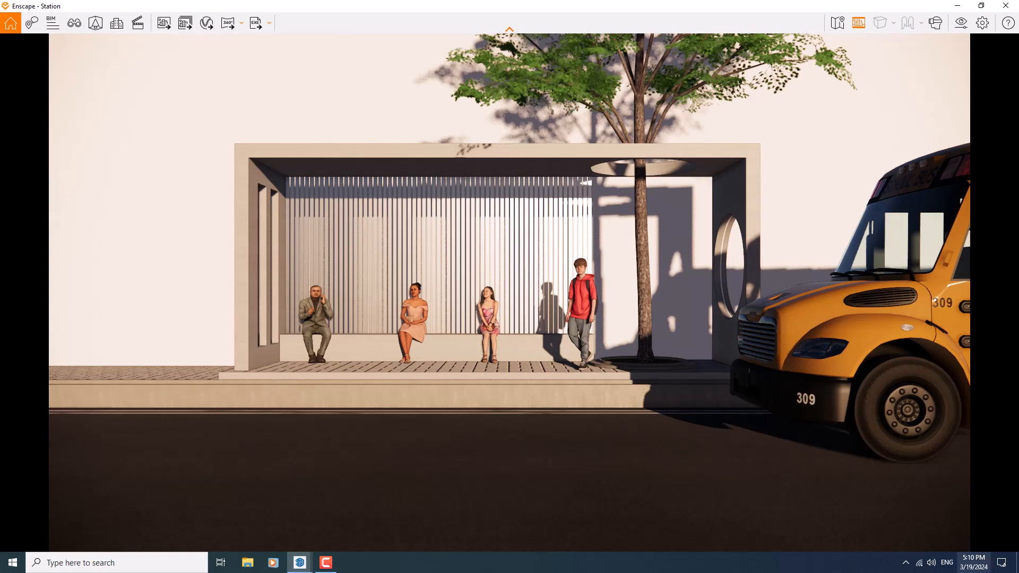
- Open the rendered Station image from the desktop in Paint, maximize it and examine the result at full size
left_click(1016, 563)
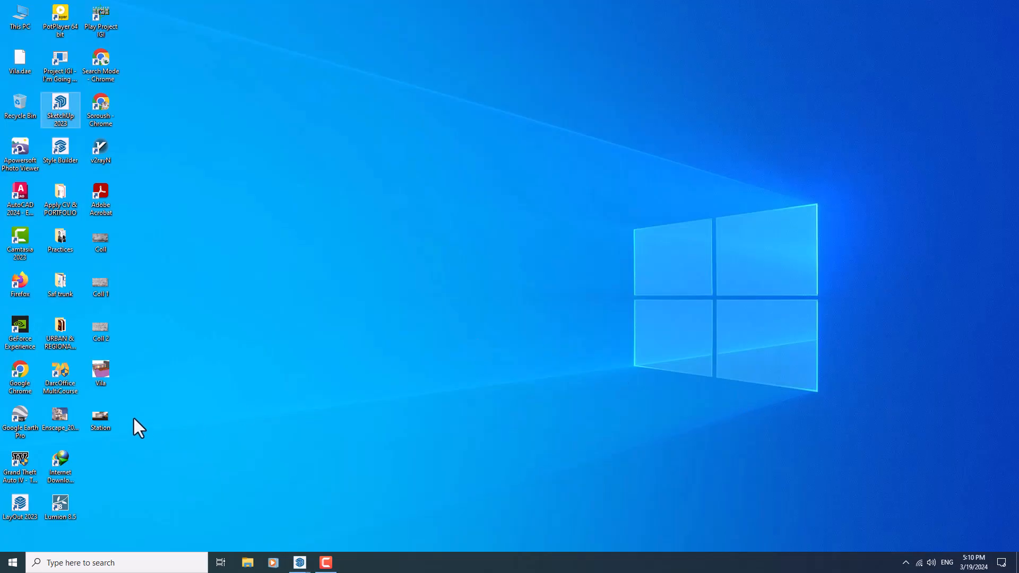
left_click(116, 414)
double_click(116, 413)
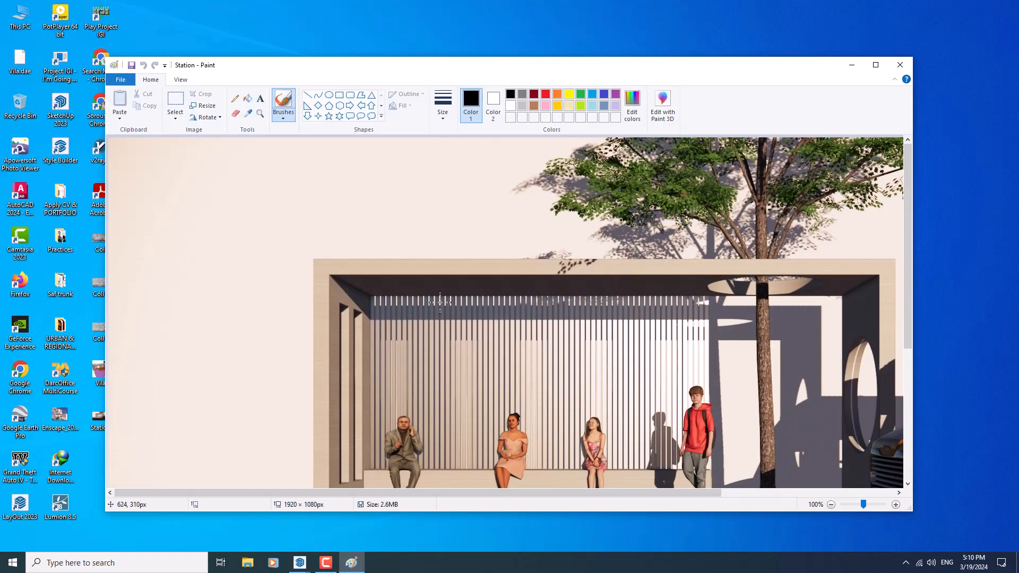
scroll(416, 253, "down", 1, "ctrl")
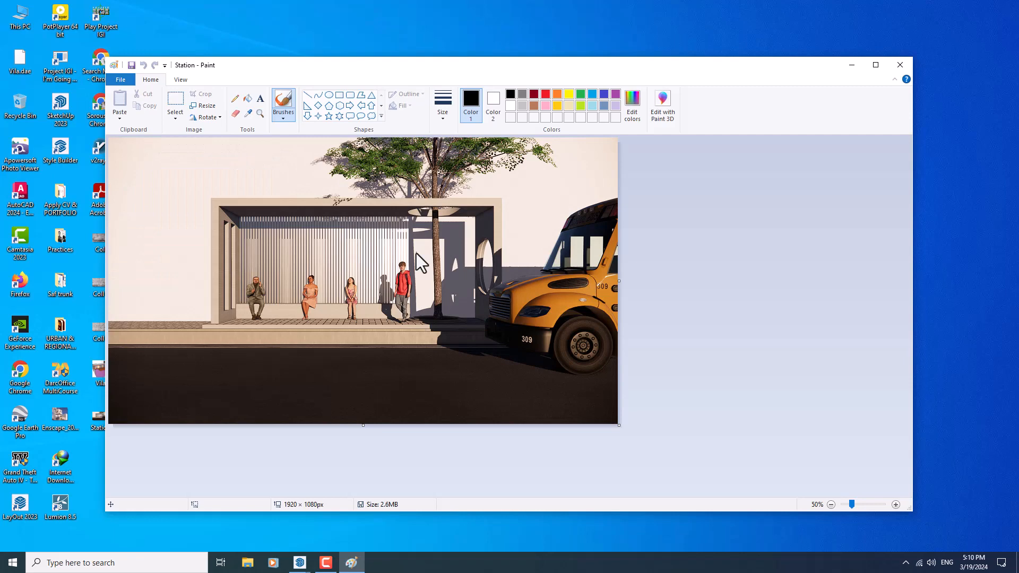
left_click(872, 66)
scroll(398, 237, "up", 1, "ctrl")
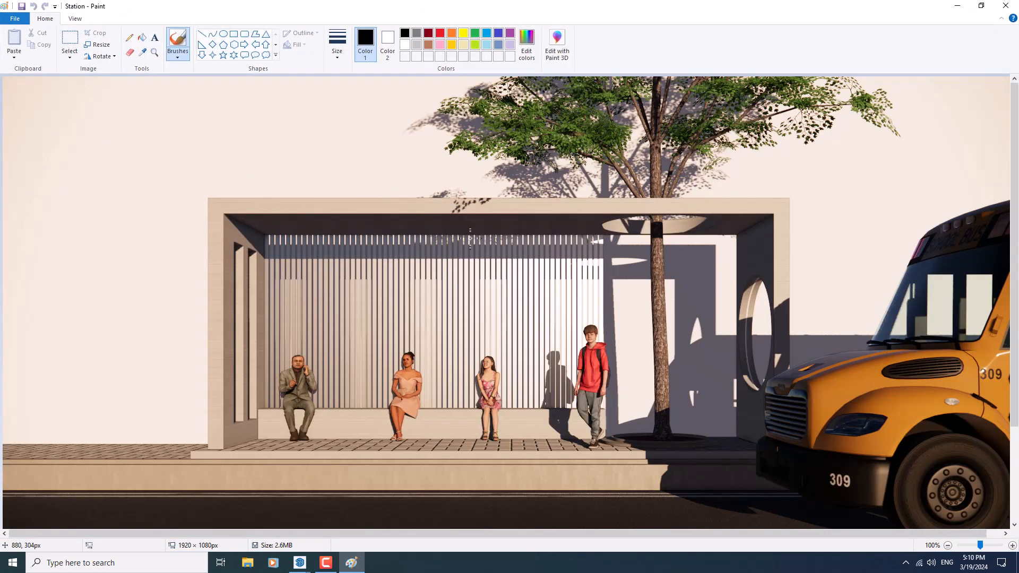
left_click(325, 563)
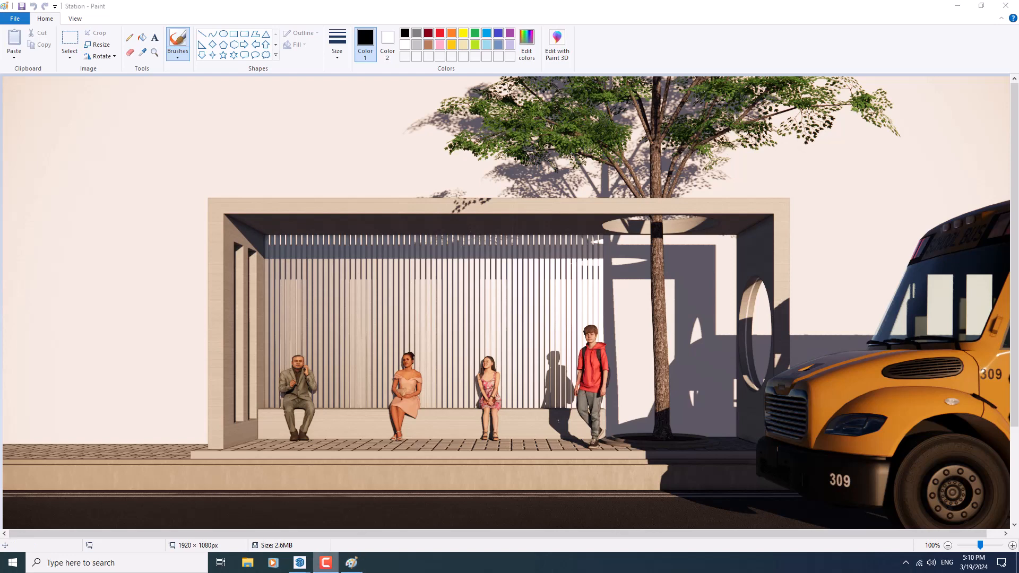